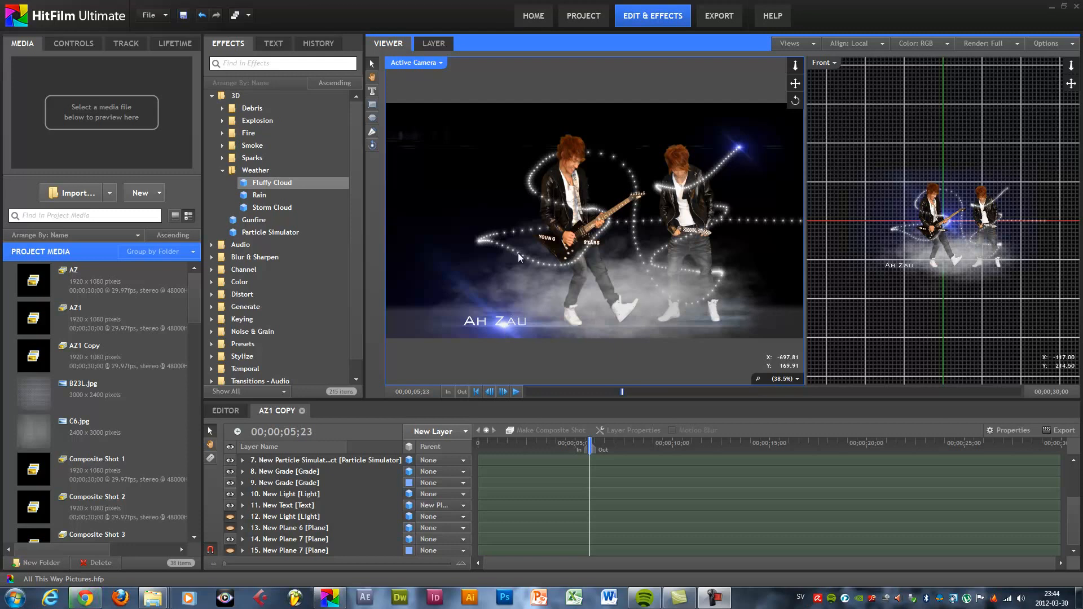
Step: Create a composite shot using the 1080p 29.97 template, named with the performer's name followed by "Pic Tutorial"
left_click(452, 17)
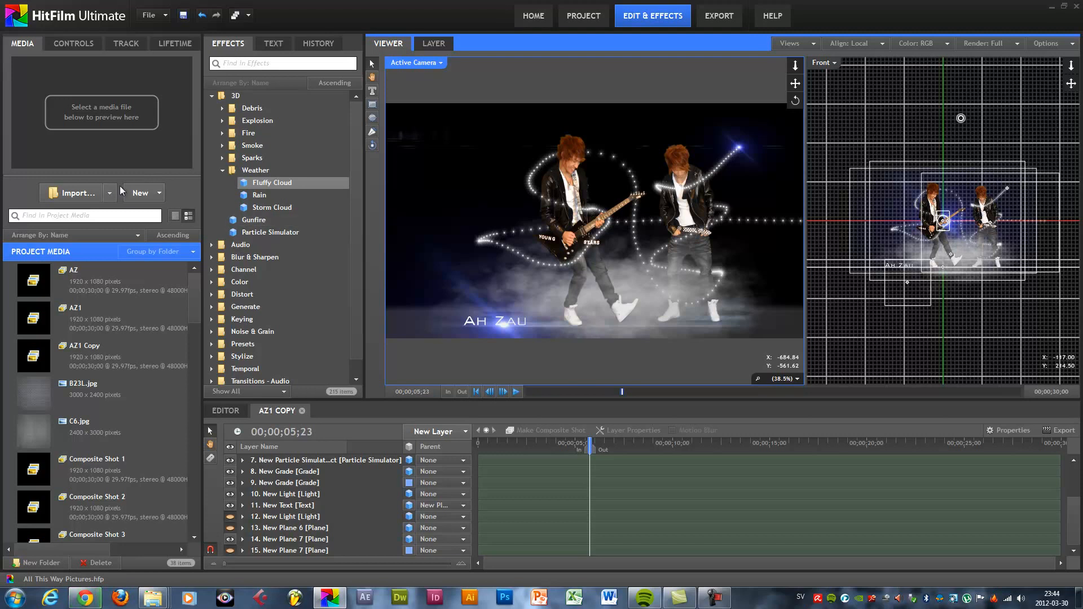
left_click(152, 194)
left_click(186, 220)
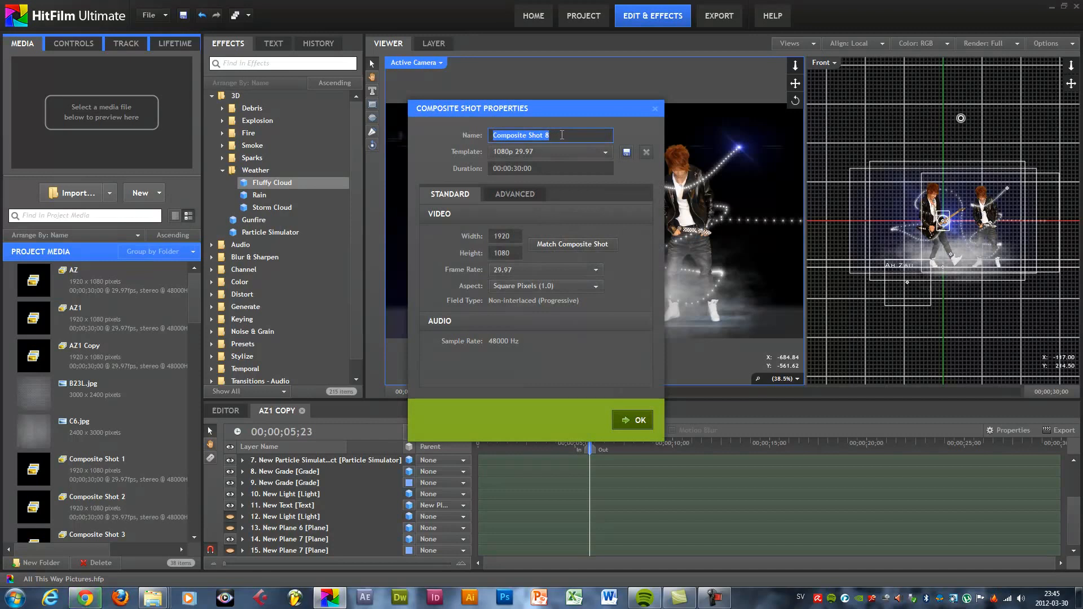
type("Ah Zau pic")
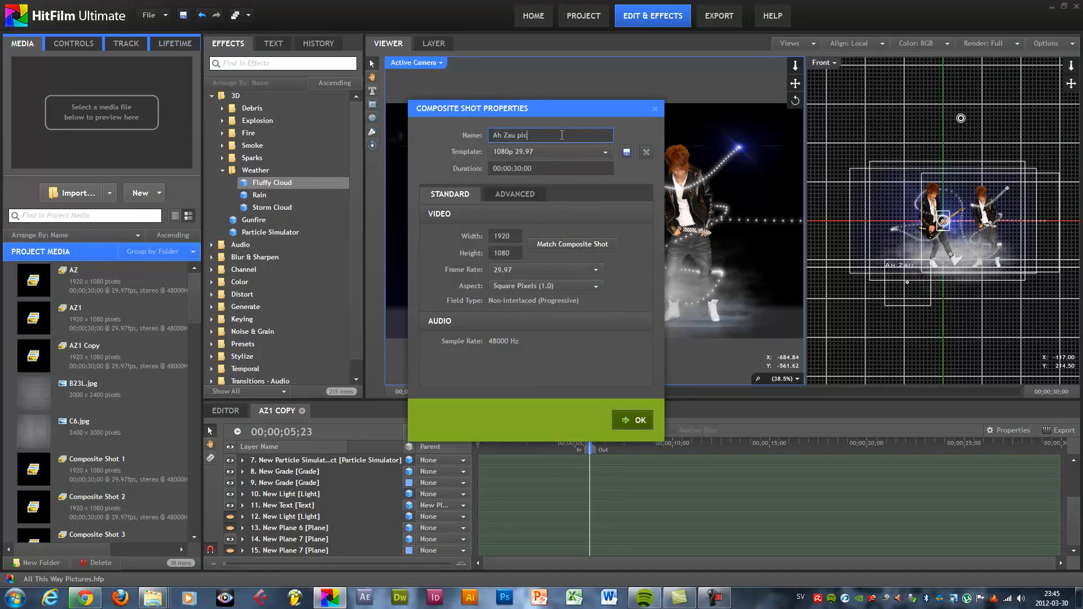
key("BackSpace")
key("BackSpace")
key("BackSpace")
type("Pic Tutorial")
left_click(574, 150)
left_click(573, 184)
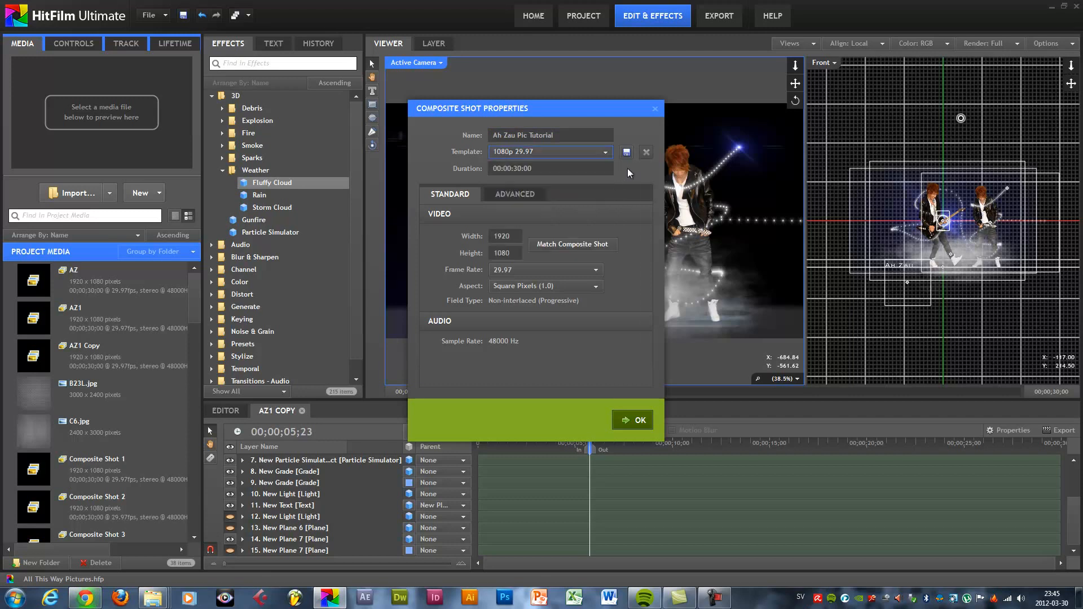
left_click(517, 237)
left_click(636, 421)
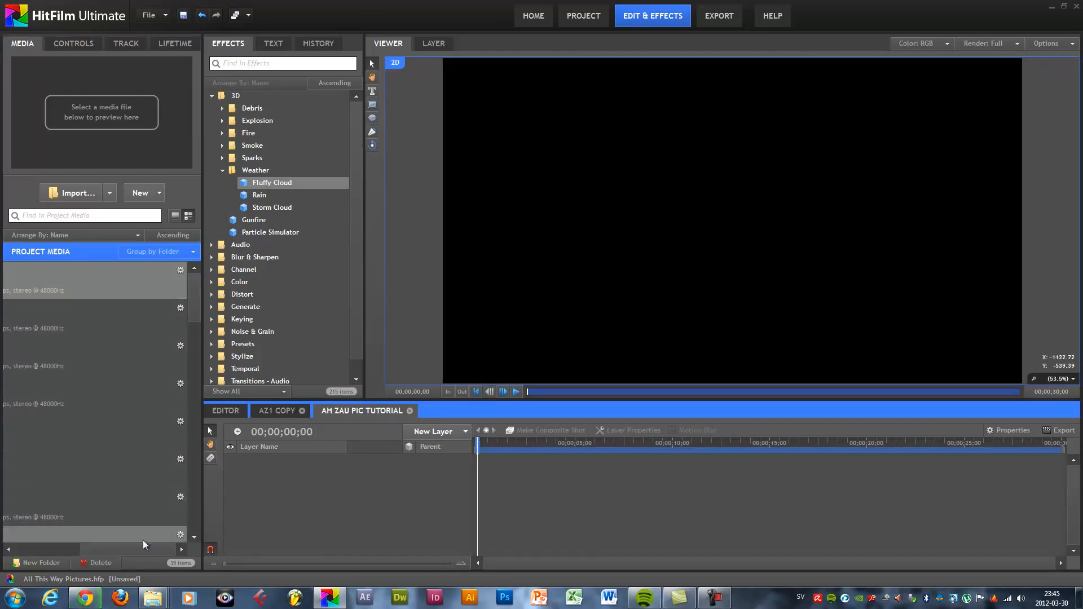
Step: Switch to Windows Explorer and examine the green-screen photos in the picture folder, including DSC_0101 and DSC_0211
mouse_move(152, 598)
left_click(205, 543)
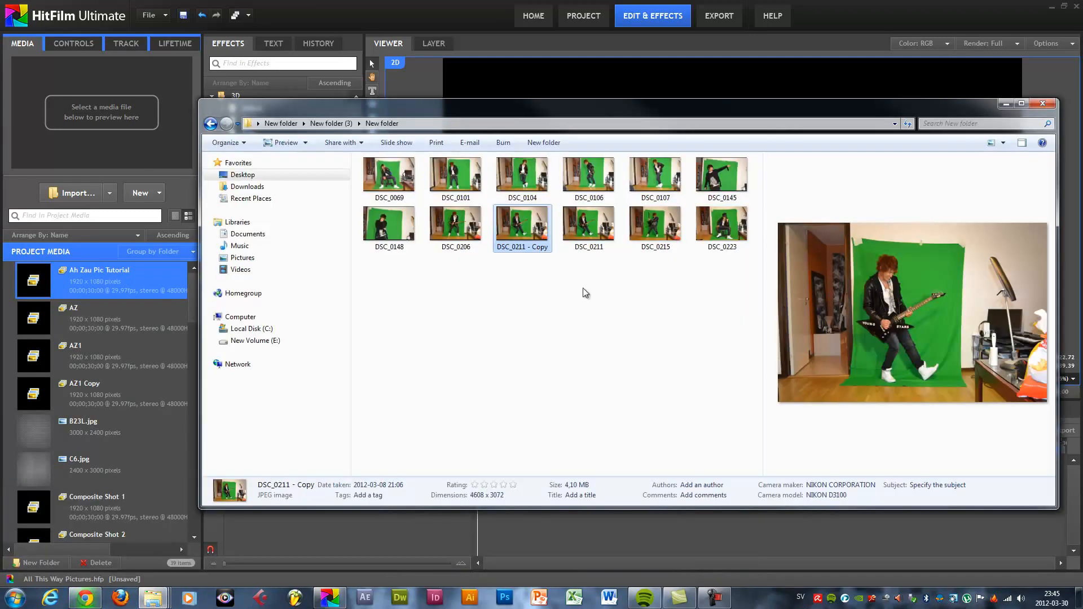
left_click(392, 302)
left_click(461, 181)
left_click(523, 237)
left_click(548, 299)
left_click(535, 234)
left_click_drag(520, 229, 515, 194)
Step: Add the DSC_0211.JPG photo from the project media to the new composite shot as a layer
left_click(195, 306)
left_click_drag(195, 302, 195, 402)
left_click(81, 367)
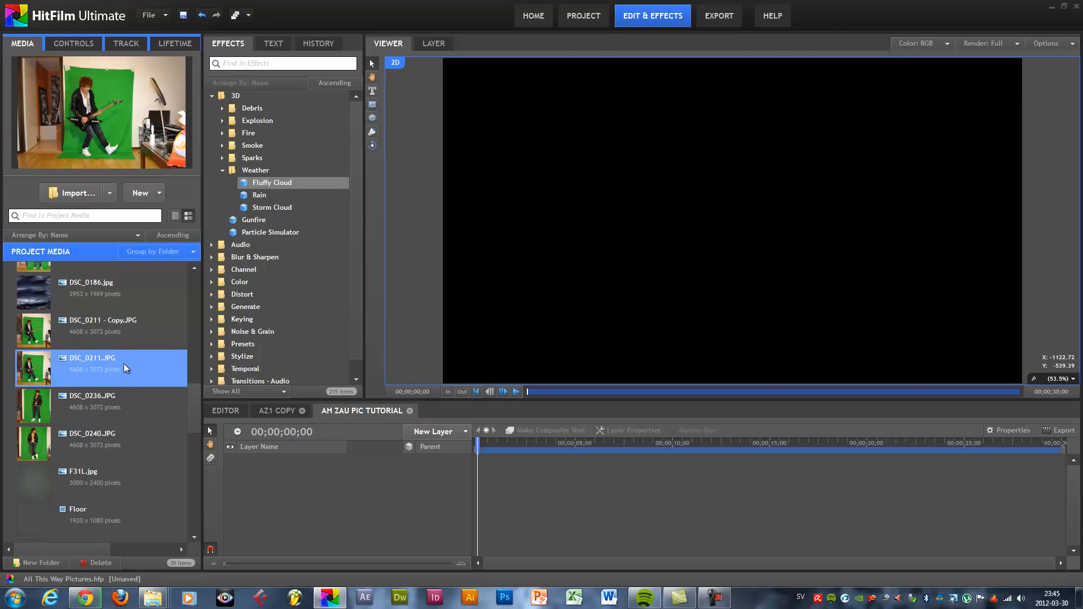
left_click_drag(124, 364, 319, 551)
left_click_drag(350, 500, 127, 368)
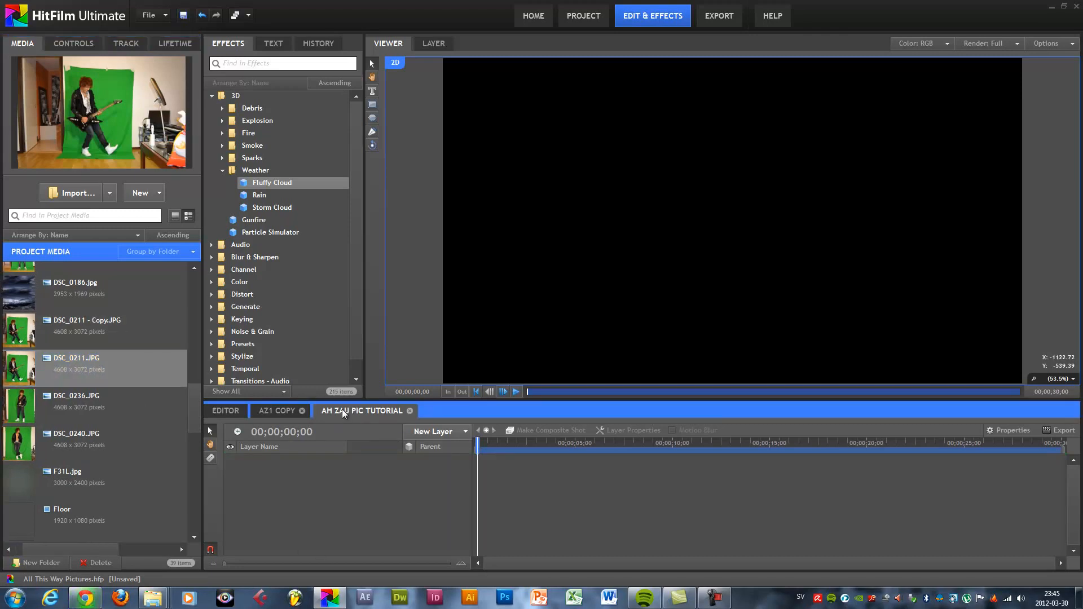
left_click_drag(100, 383, 310, 479)
Step: Add the DSC_0101.JPG photo from the project media as a layer beneath DSC_0211.JPG
left_click_drag(199, 415, 195, 359)
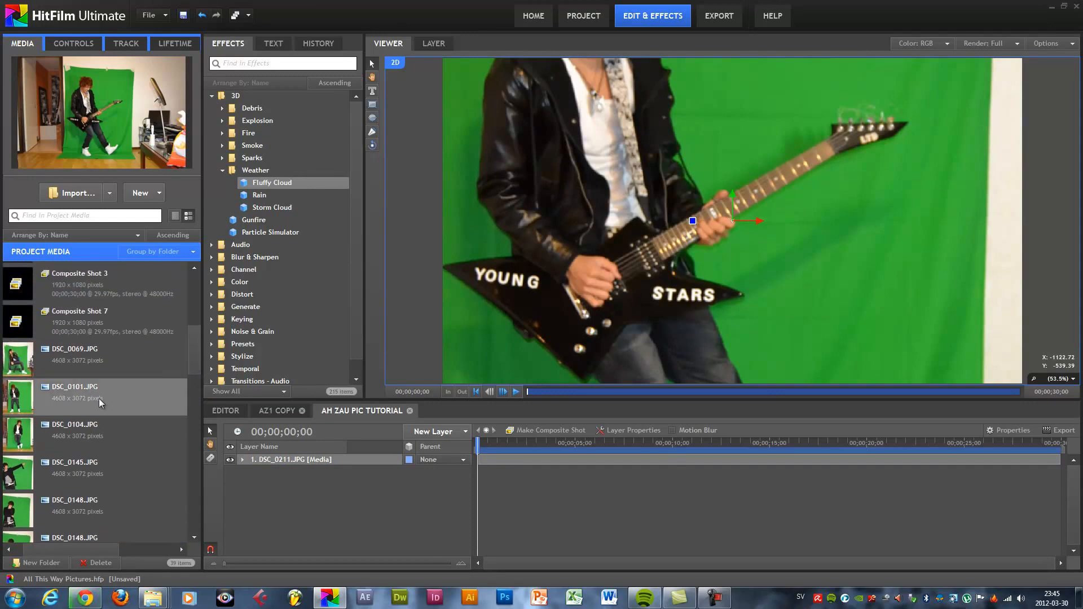
left_click(122, 397)
left_click_drag(123, 389, 378, 492)
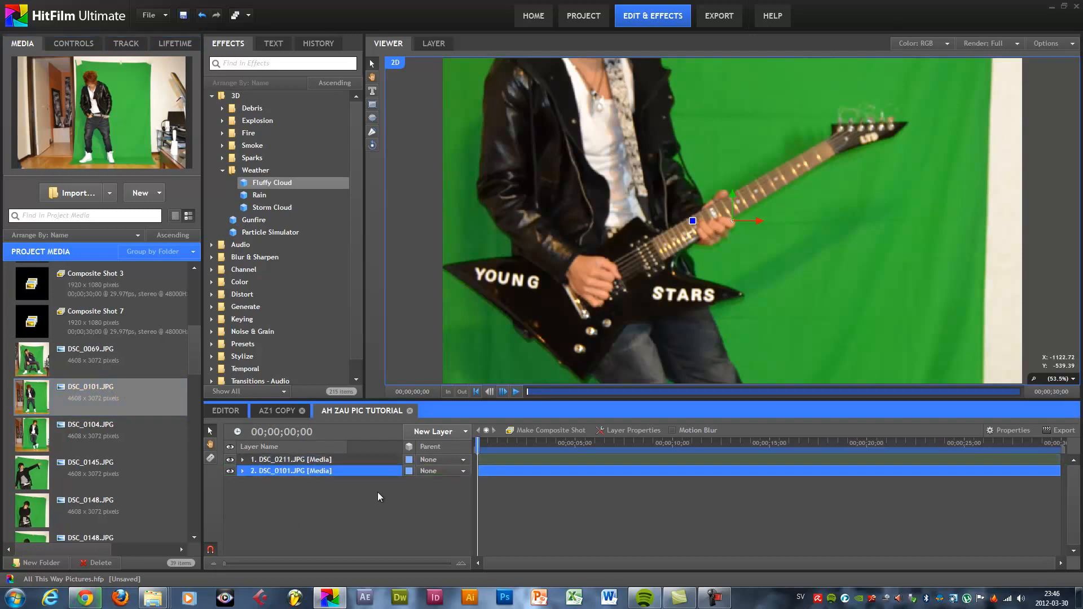
Step: Scale the DSC_0211 and DSC_0101 photo layers down to about the height of the composite frame
left_click(338, 459)
scroll(848, 179, "down", 5)
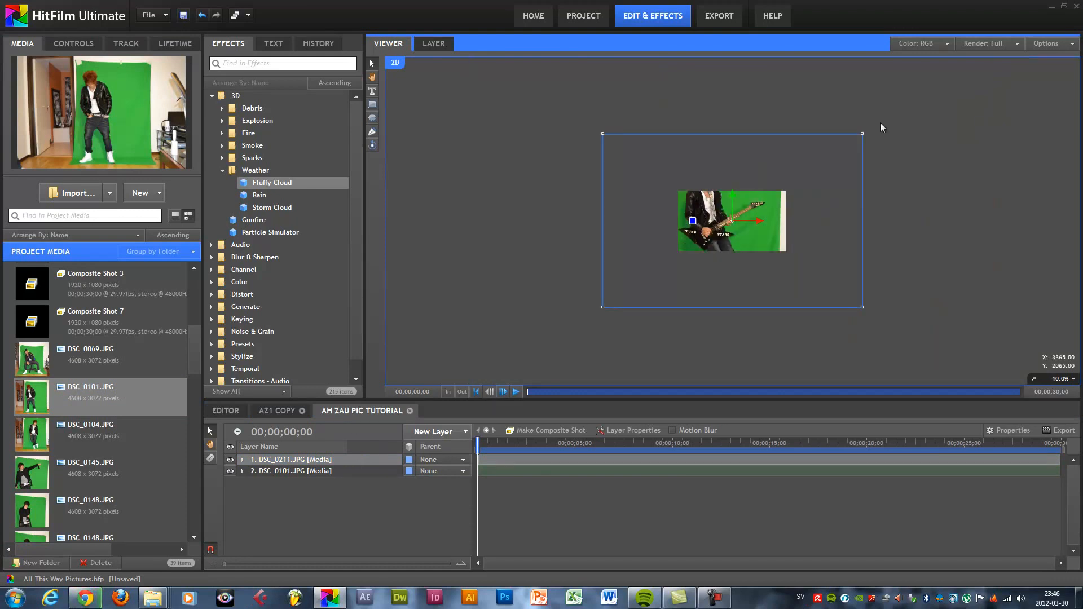
left_click_drag(862, 134, 782, 189)
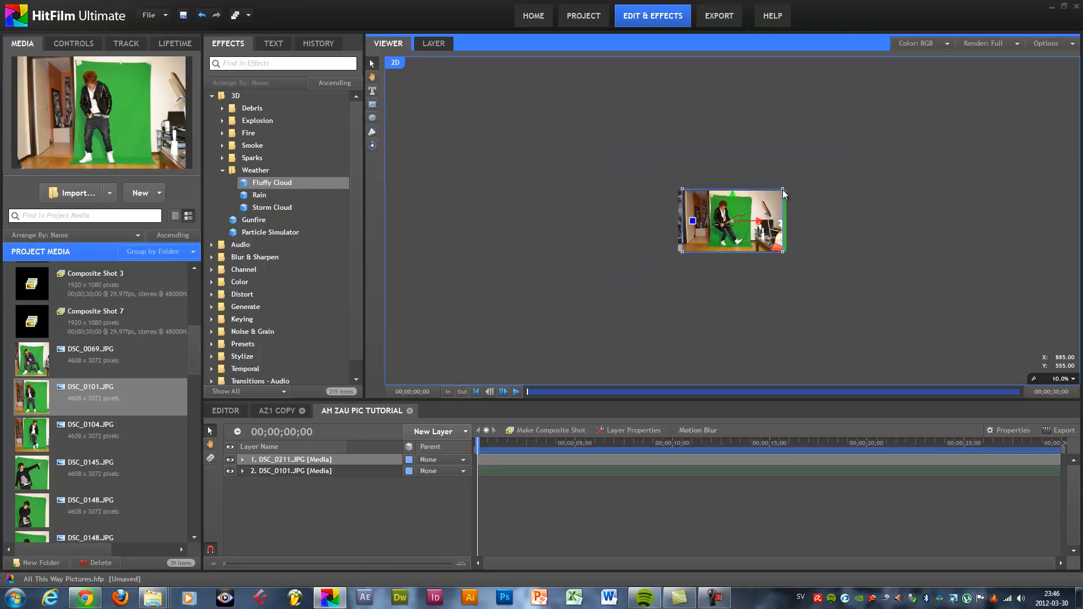
left_click(334, 471)
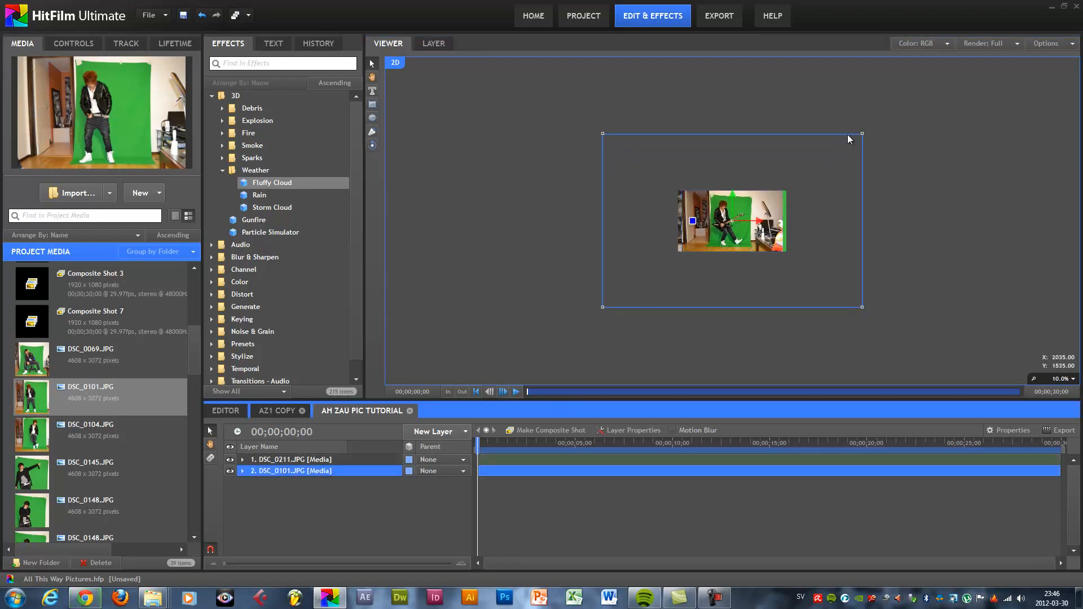
left_click_drag(861, 134, 783, 189)
scroll(811, 187, "up", 5)
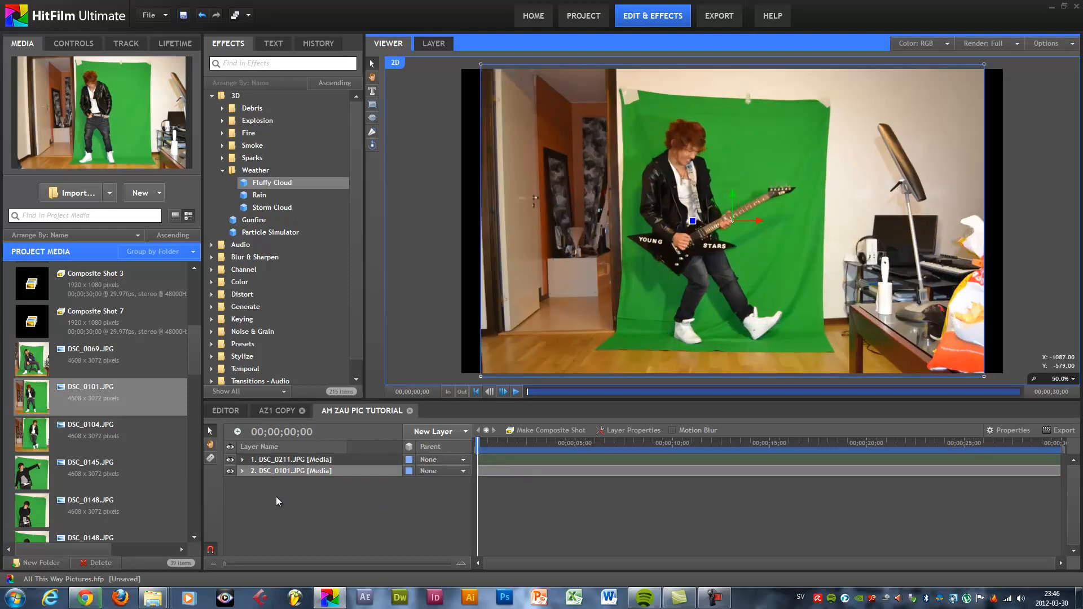
Step: Convert the DSC_0211 layer to a 3D plane and add a camera to the composite shot
left_click(325, 459)
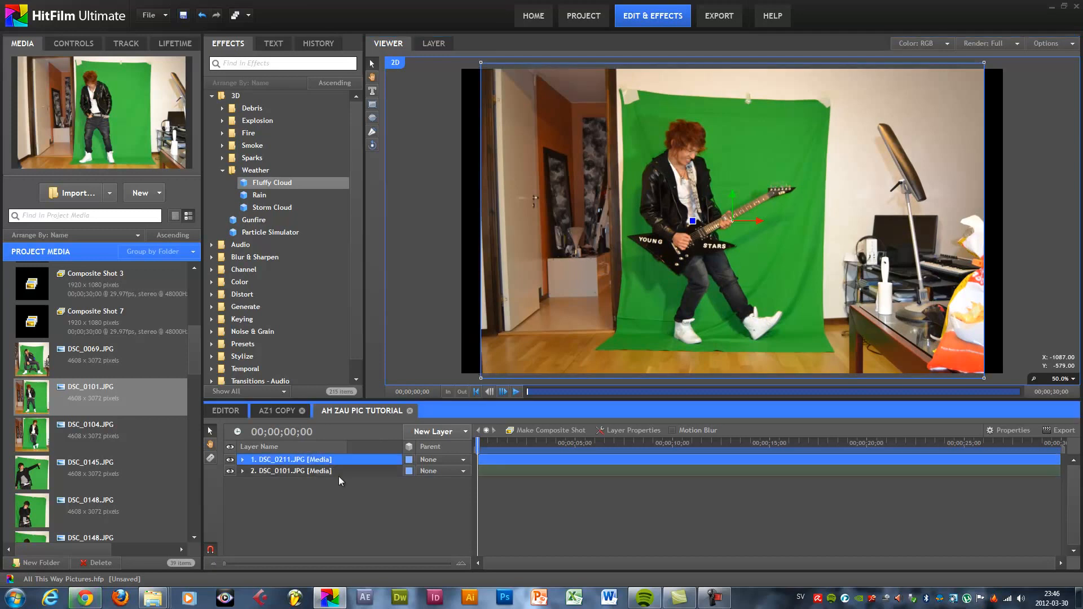
left_click(340, 471)
left_click(340, 460)
left_click(361, 471)
left_click(361, 460)
left_click(409, 460)
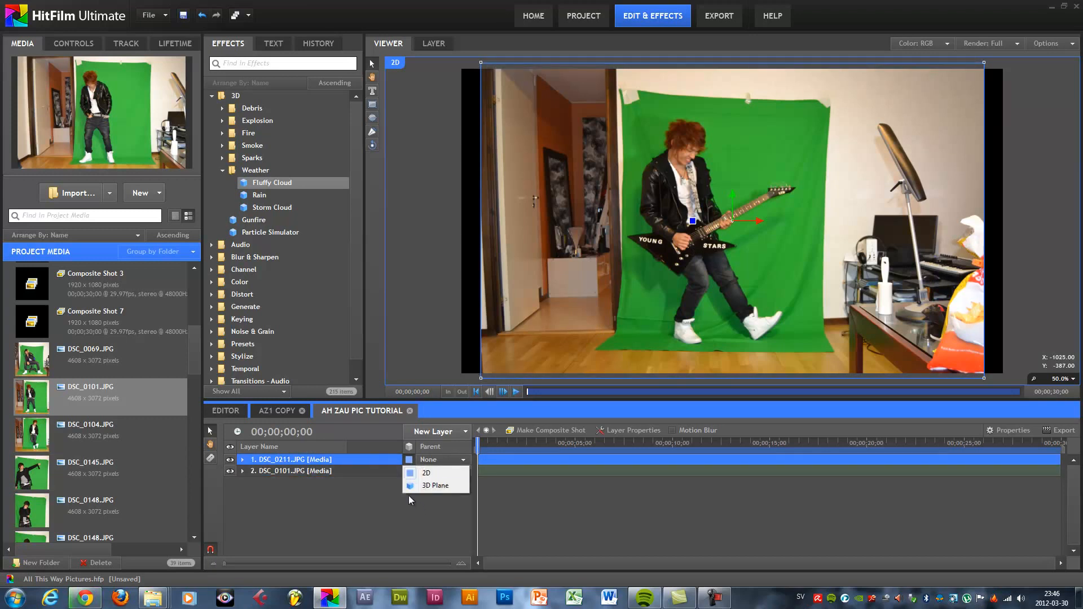
left_click(412, 490)
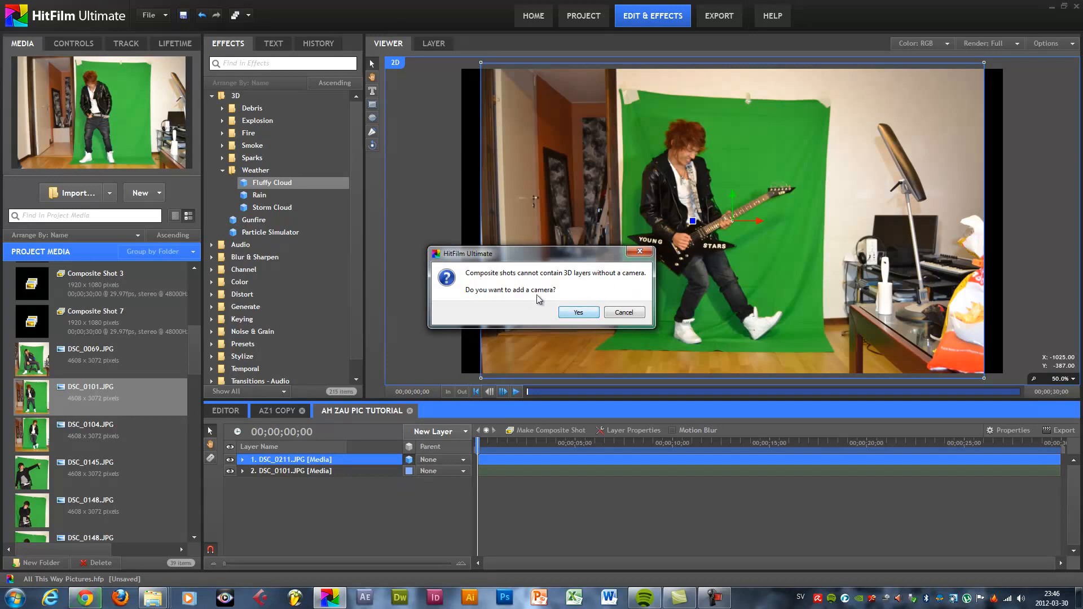
left_click(578, 312)
left_click(303, 483)
left_click(306, 462)
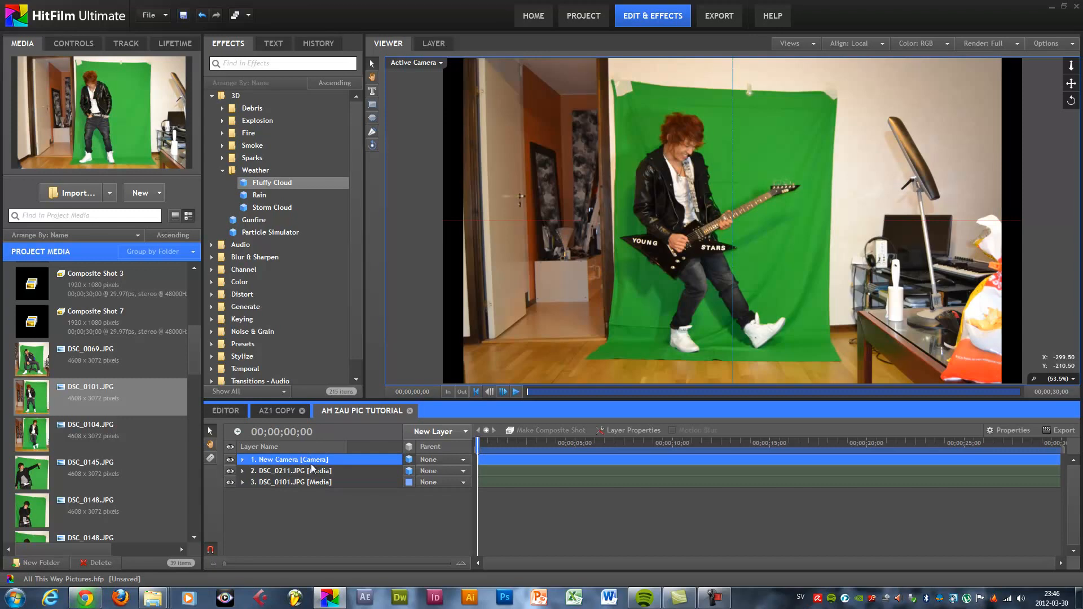
Step: Convert the DSC_0101 layer to a 3D plane
left_click(409, 482)
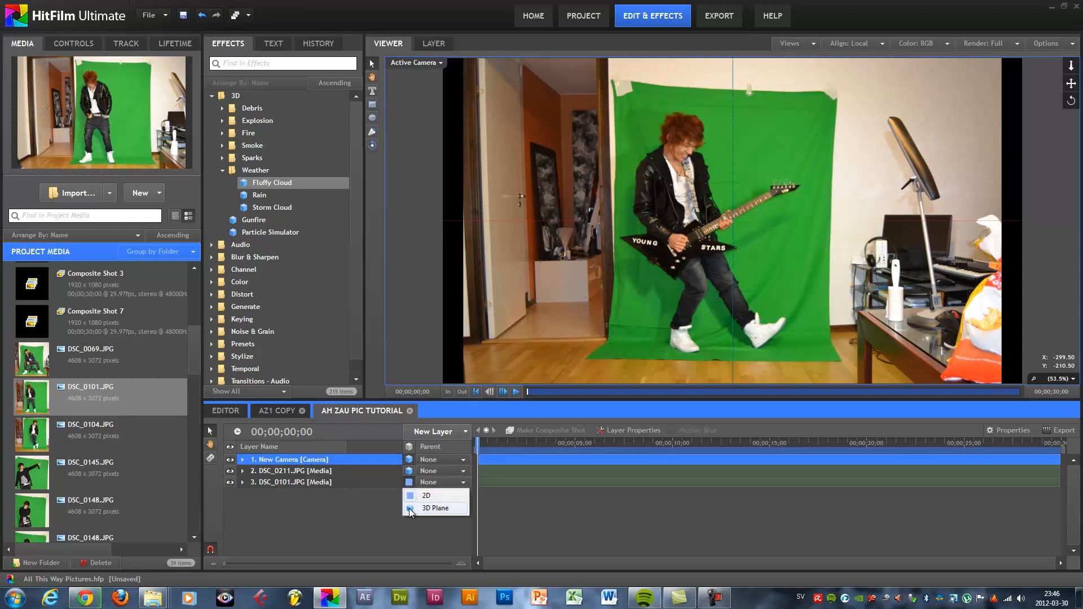
left_click(409, 509)
left_click(336, 499)
left_click(311, 469)
left_click(316, 461)
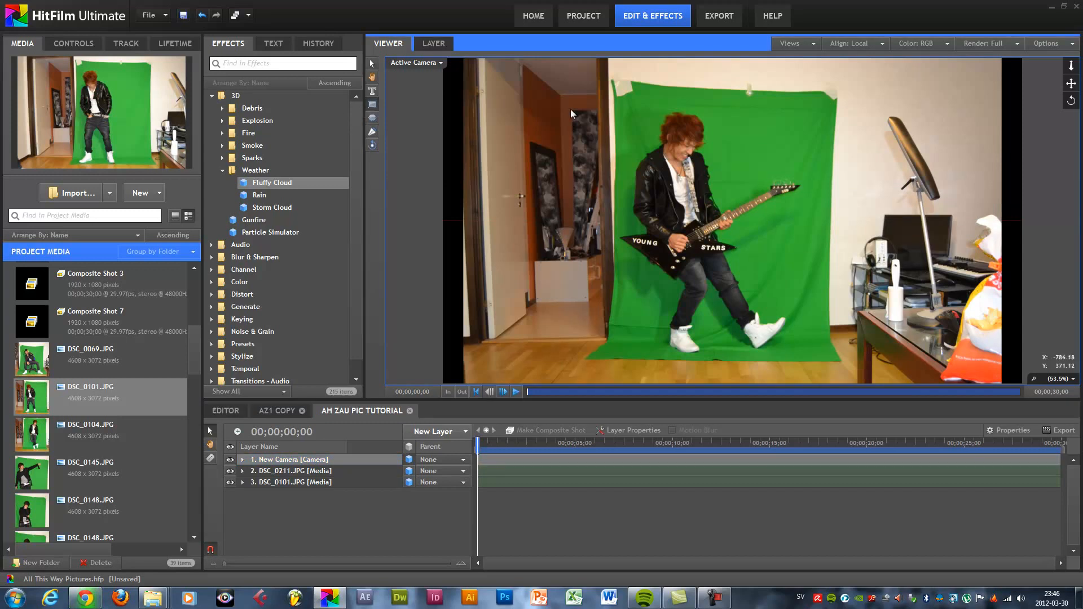
Step: Draw a rectangular mask on the DSC_0211 layer around the guitarist, keeping only the green screen behind him
left_click(330, 471)
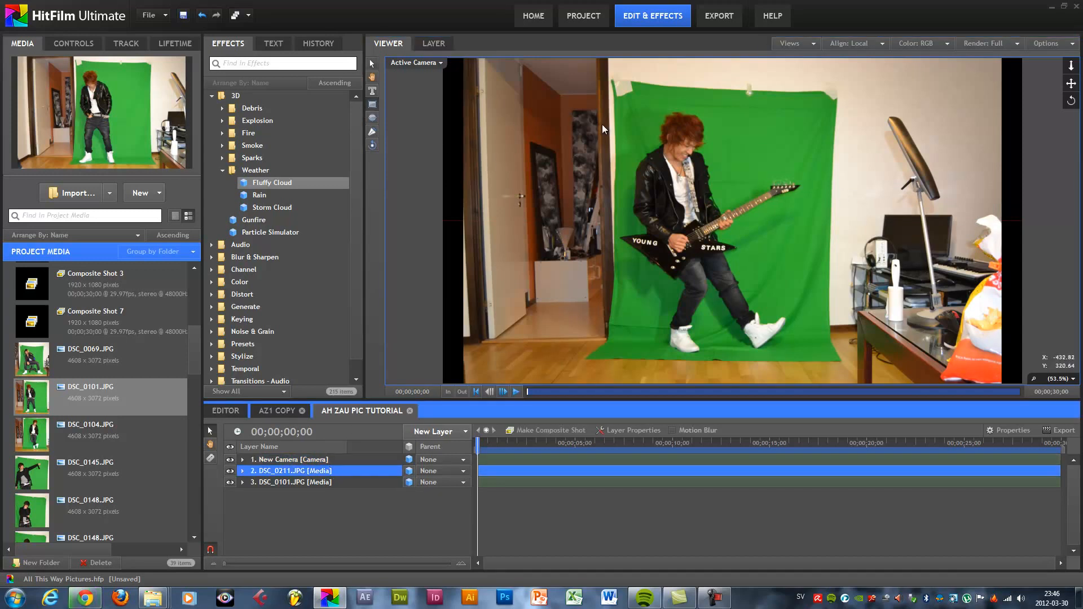
left_click_drag(618, 104, 815, 354)
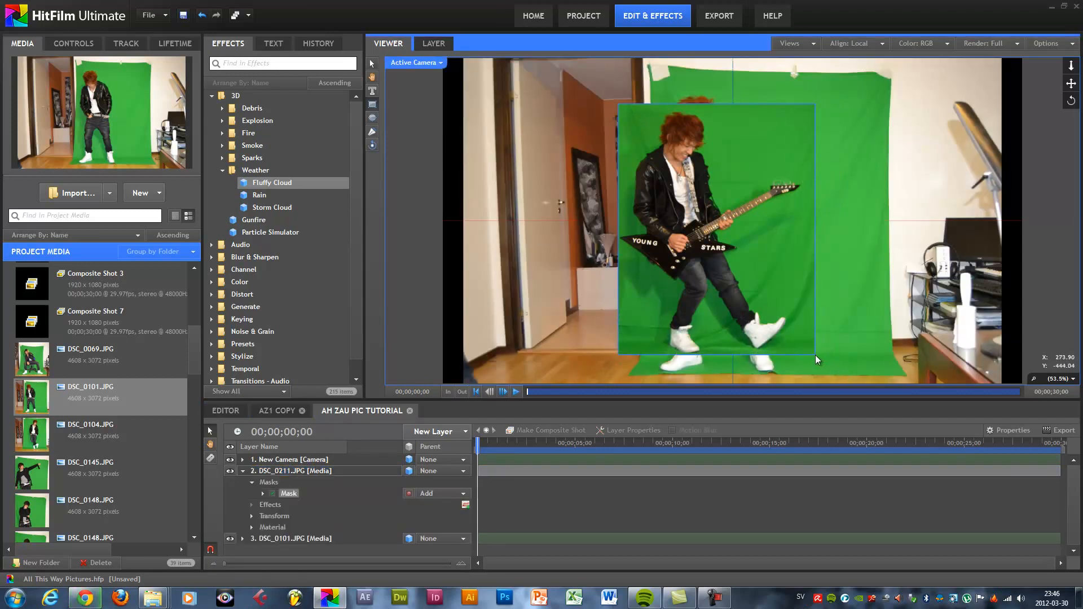
left_click(245, 468)
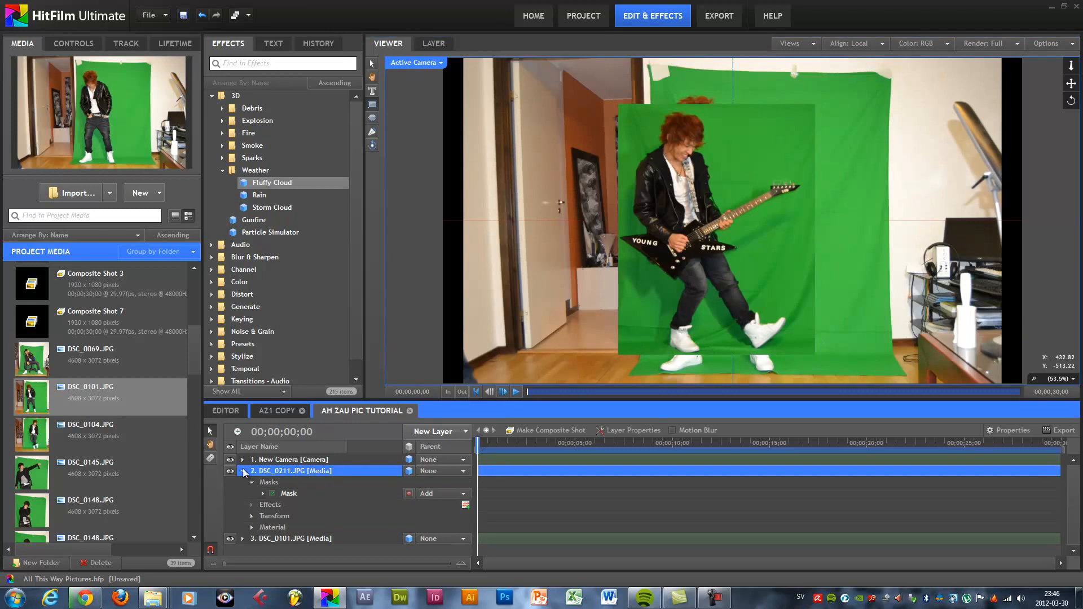
Step: Hide the DSC_0211 layer and draw a rectangular mask around the standing figure on the DSC_0101 layer
left_click(229, 470)
left_click(242, 471)
left_click(292, 482)
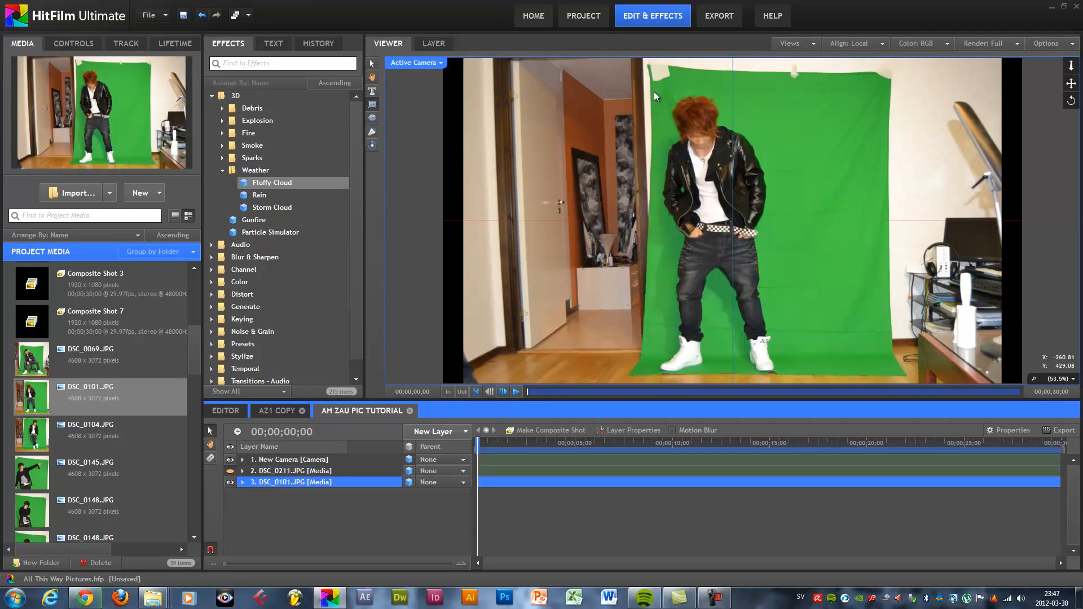
left_click_drag(654, 91, 814, 371)
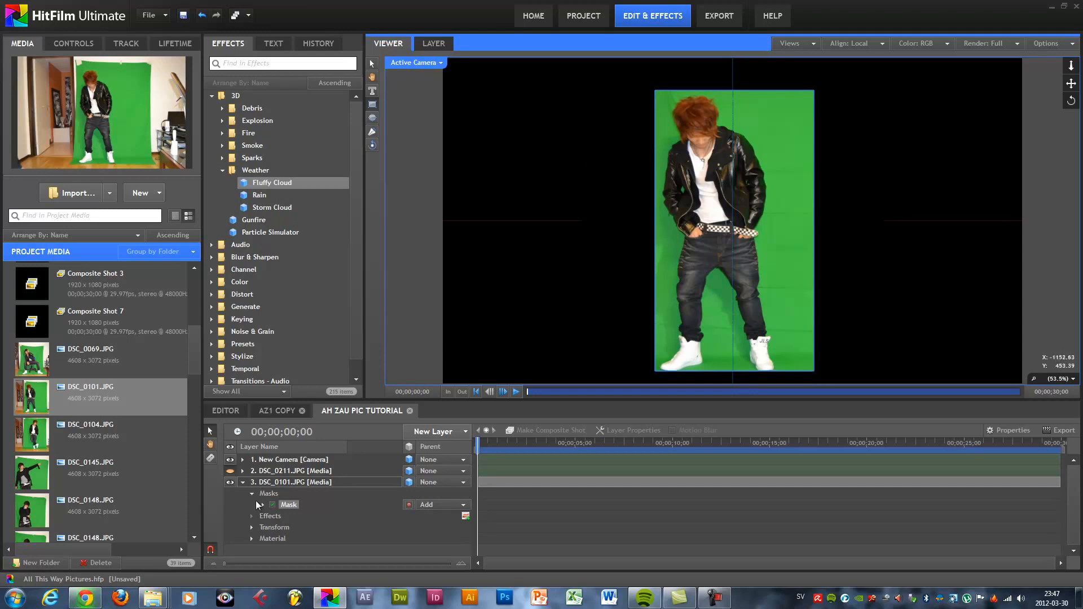
Step: Show the DSC_0211 layer again and hide the DSC_0101 layer
left_click(274, 483)
left_click(265, 471)
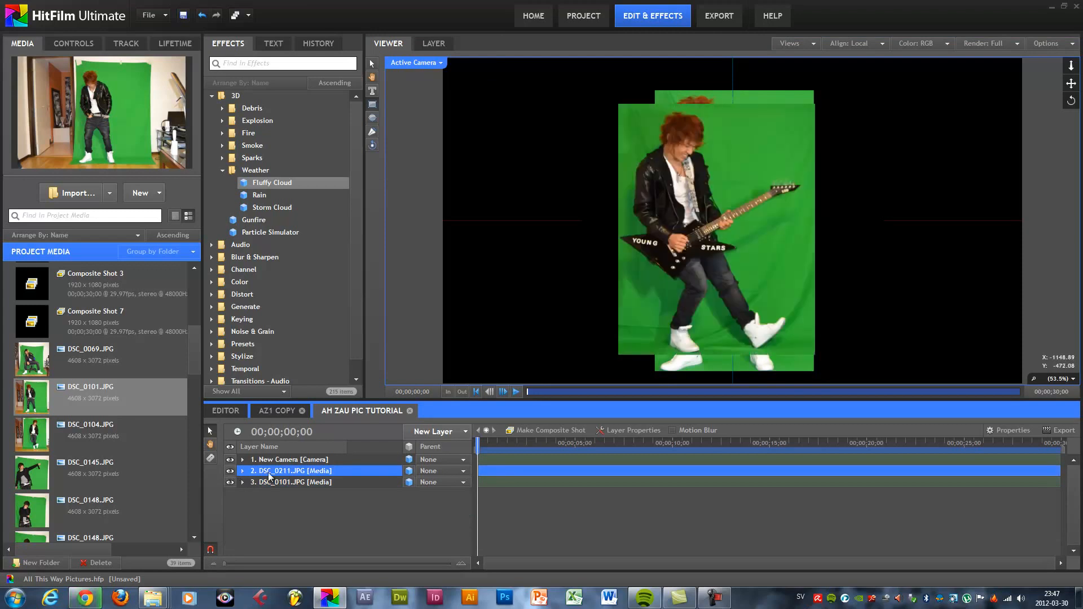
left_click(230, 482)
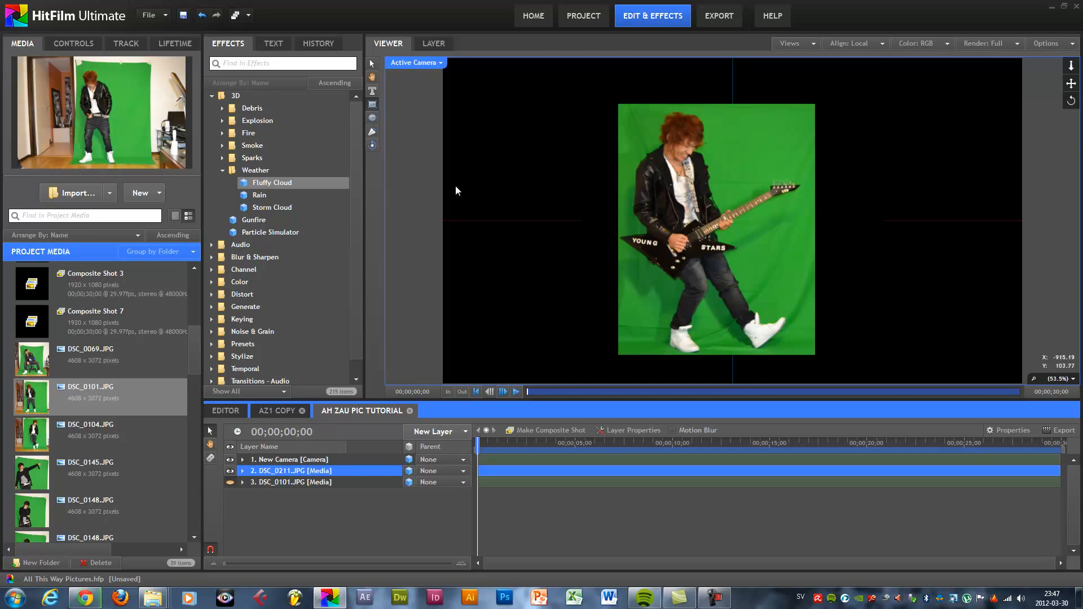
Step: Apply the Color Difference Key, Matte Cleaner and Spill Removal keying effects to the DSC_0211 layer
left_click(223, 171)
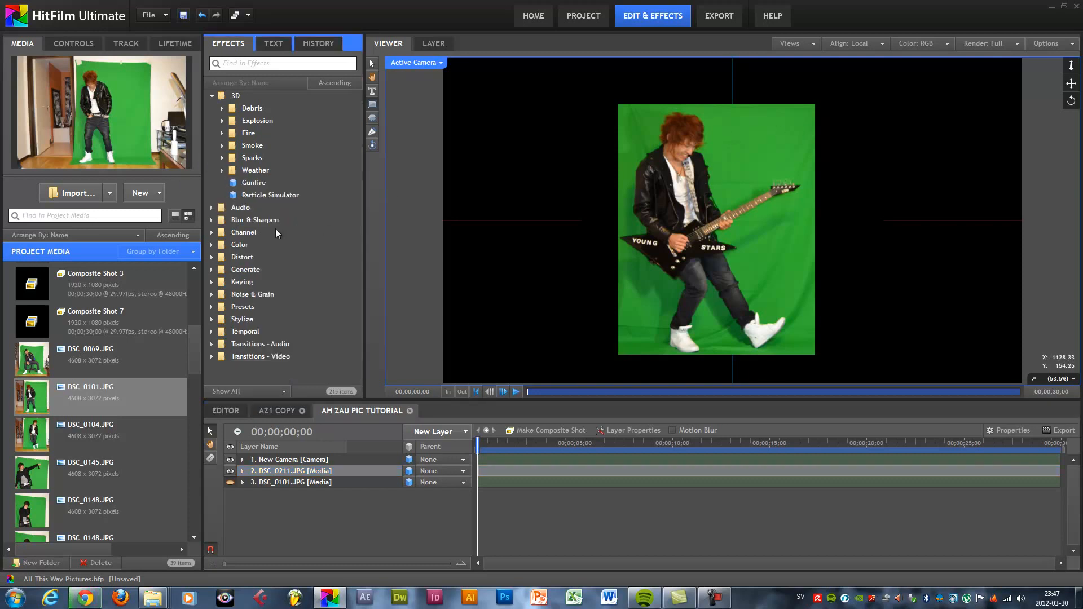
left_click(211, 95)
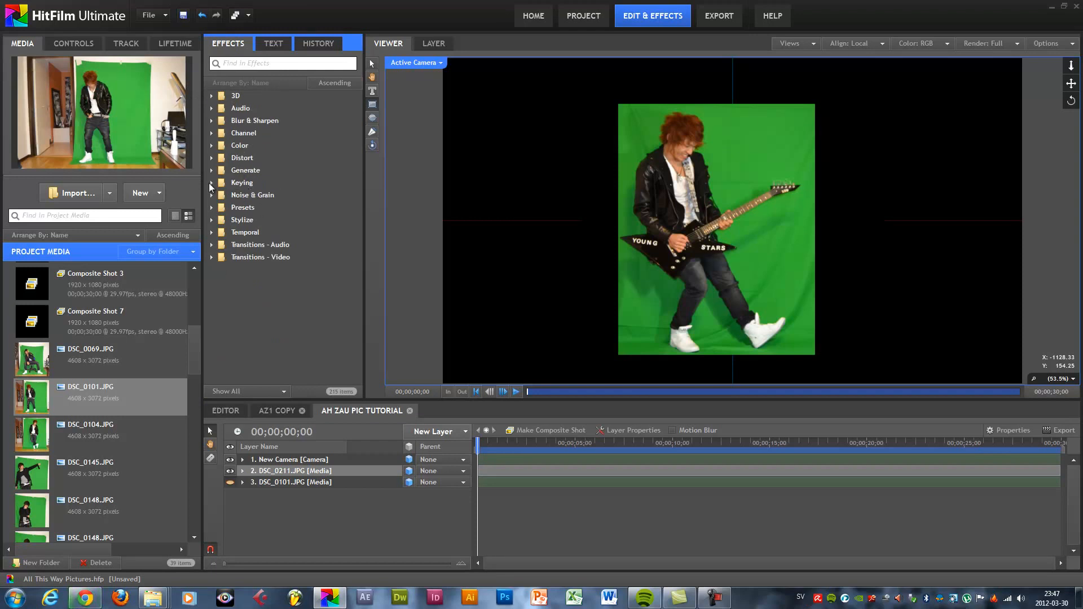
left_click(229, 183)
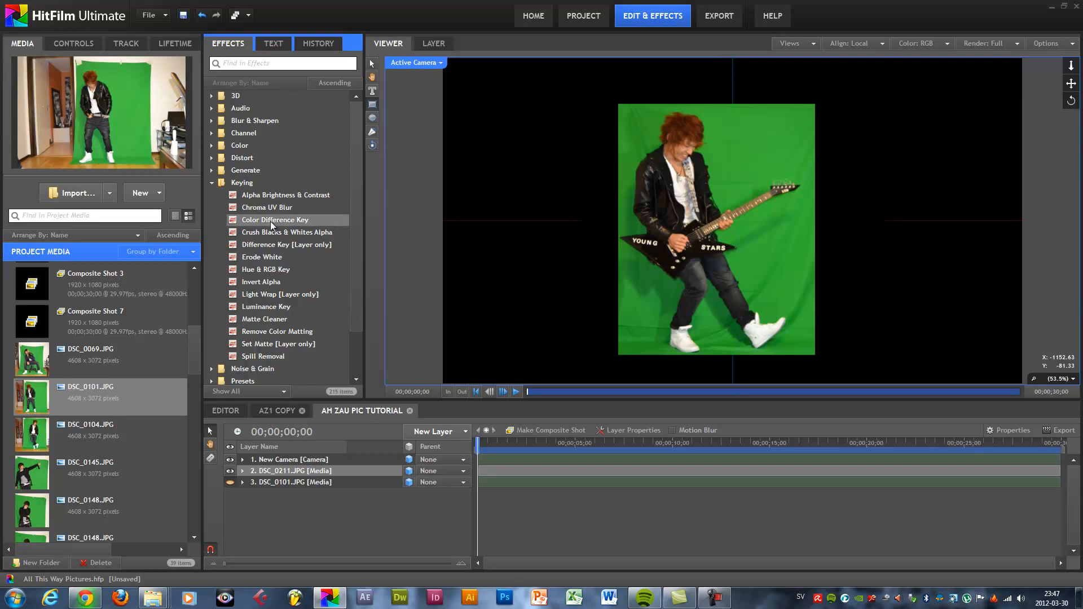
left_click_drag(270, 221, 319, 474)
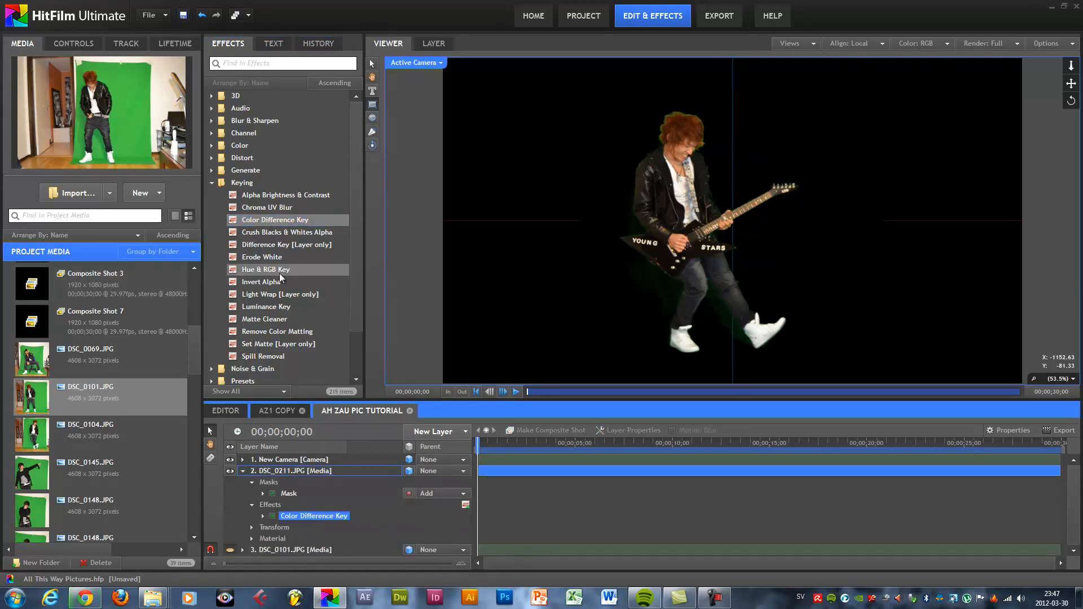
left_click_drag(293, 319, 326, 513)
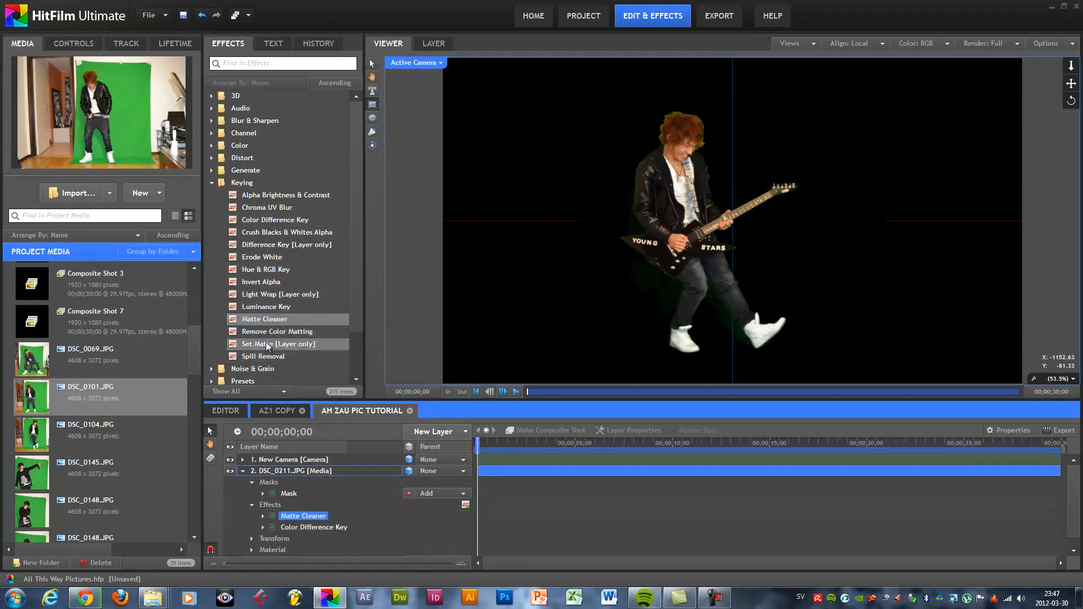
left_click_drag(266, 357, 321, 538)
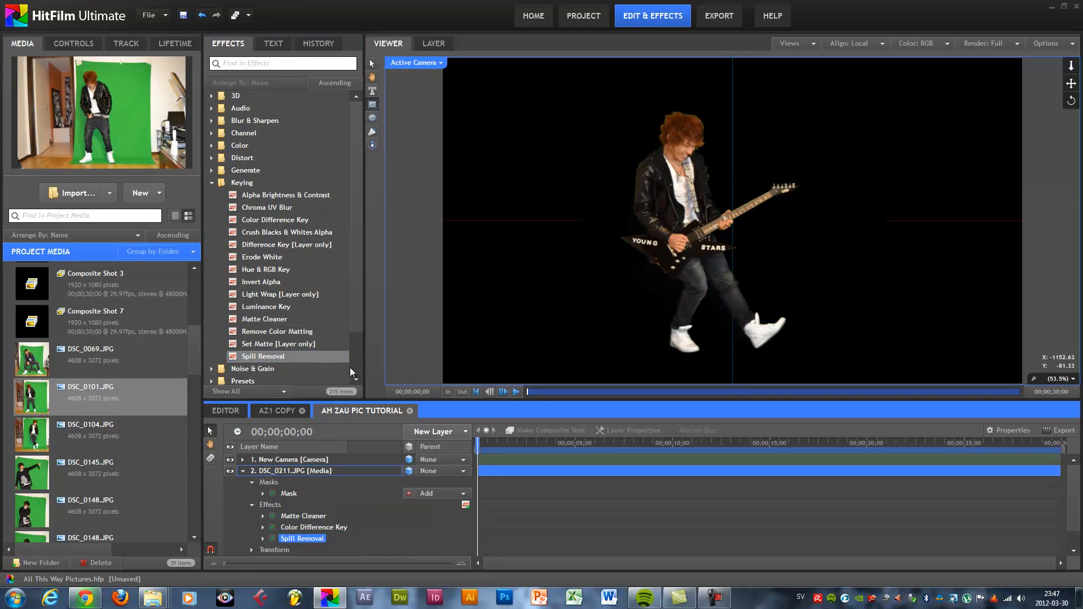
Step: Expand the settings of the DSC_0211 layer's keying effects and move Color Difference Key above Matte Cleaner in the effect order
left_click(73, 40)
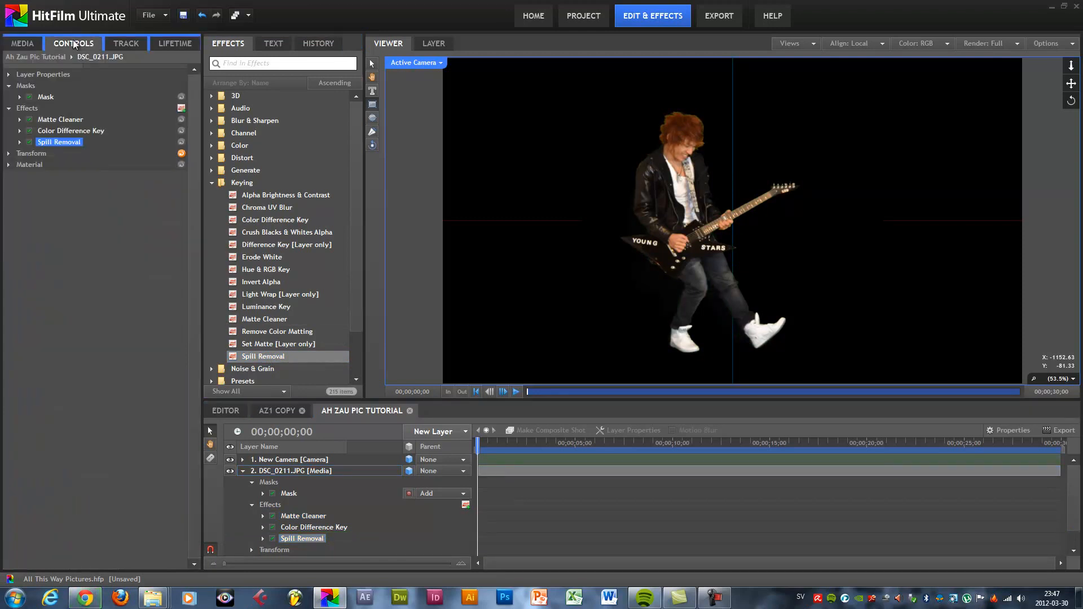
left_click(51, 120)
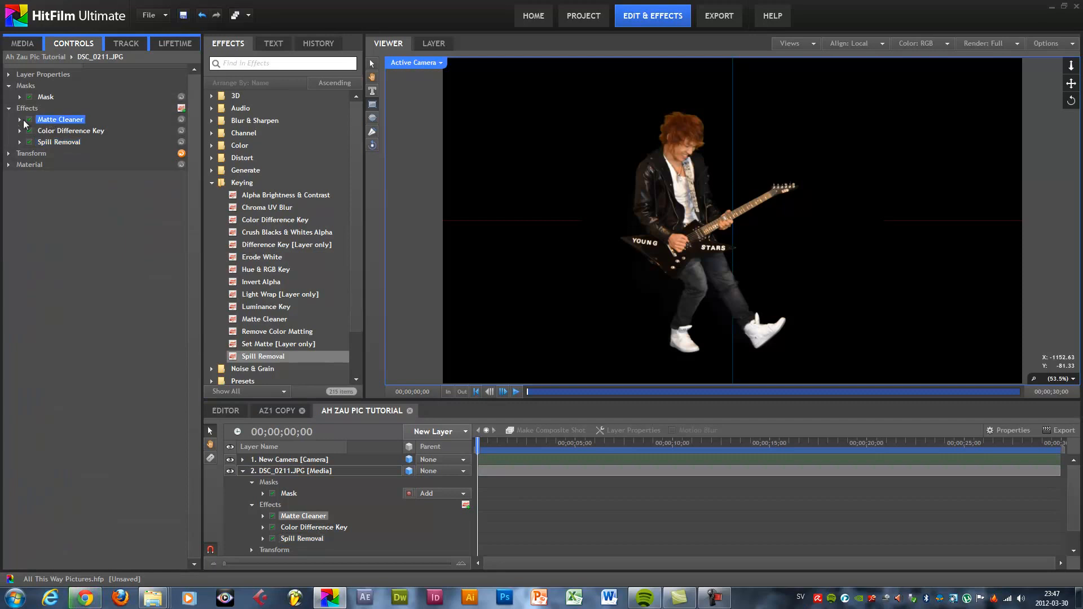
left_click(21, 120)
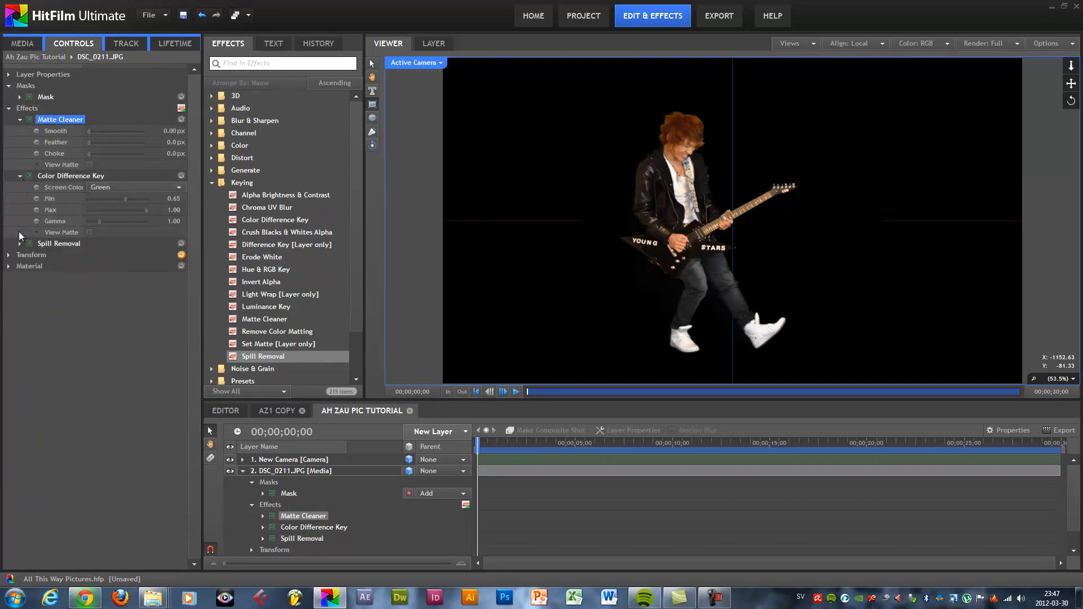
left_click(22, 255)
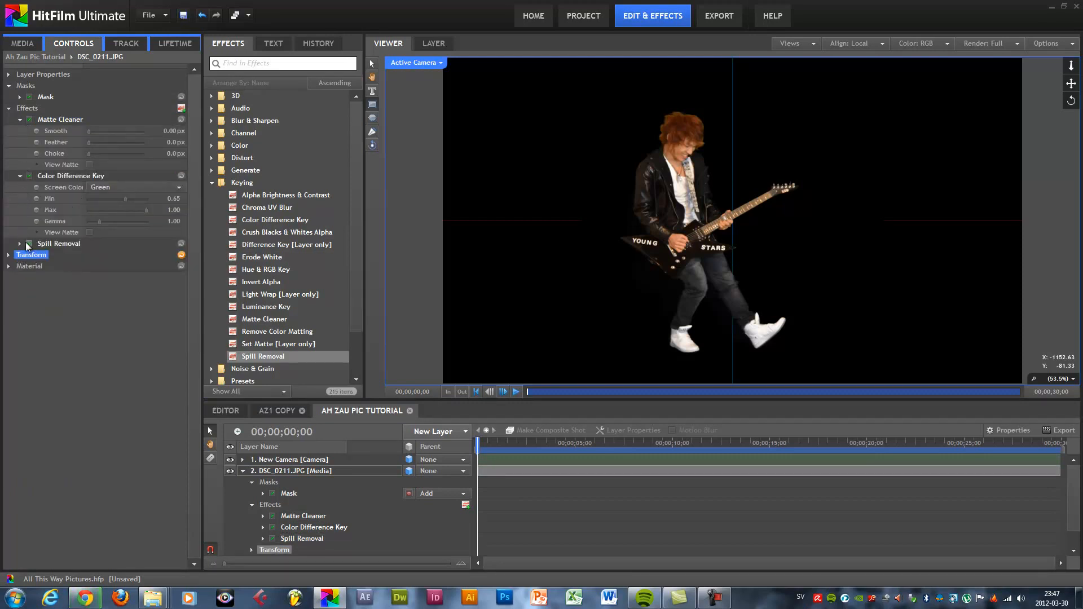
left_click(21, 243)
left_click(85, 175)
left_click(60, 120, "ctrl")
left_click(65, 165, "ctrl")
left_click_drag(57, 180, 53, 116)
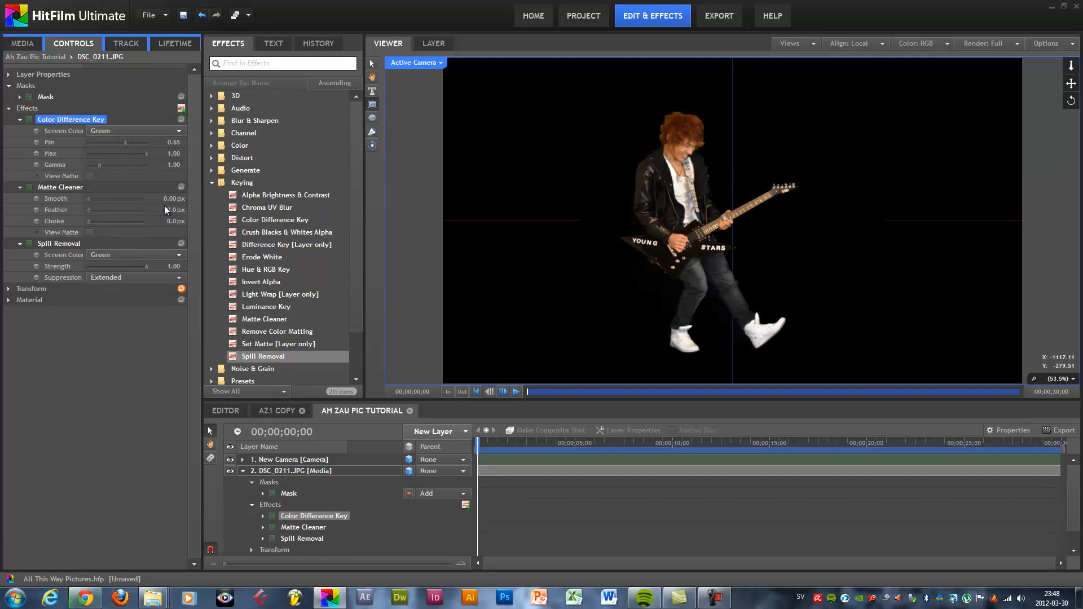
Step: Choose Green as the screen color of the Color Difference Key
left_click(95, 133)
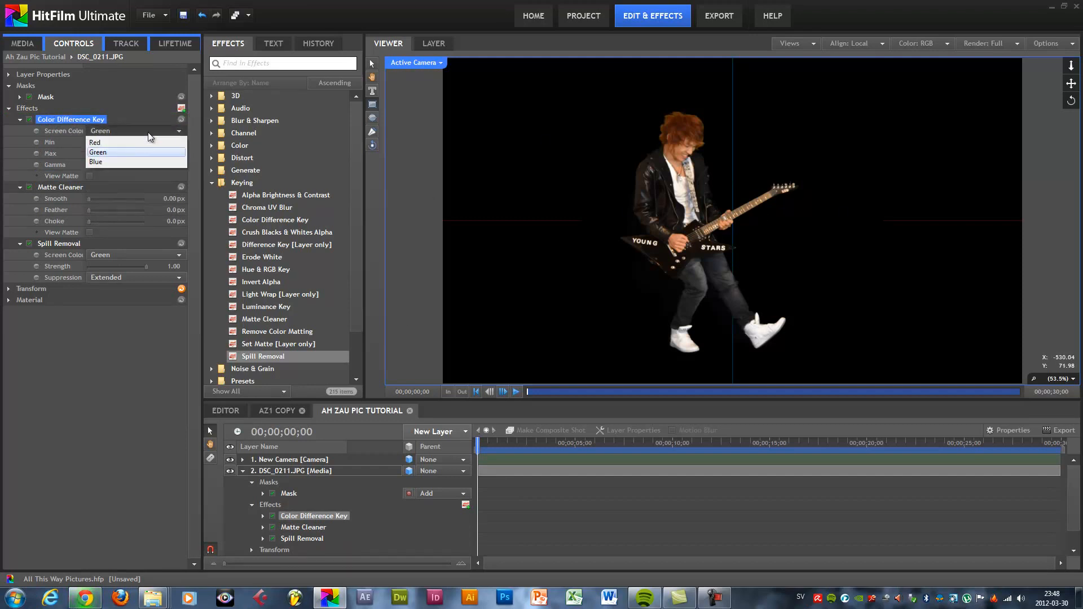
left_click(121, 153)
left_click(138, 134)
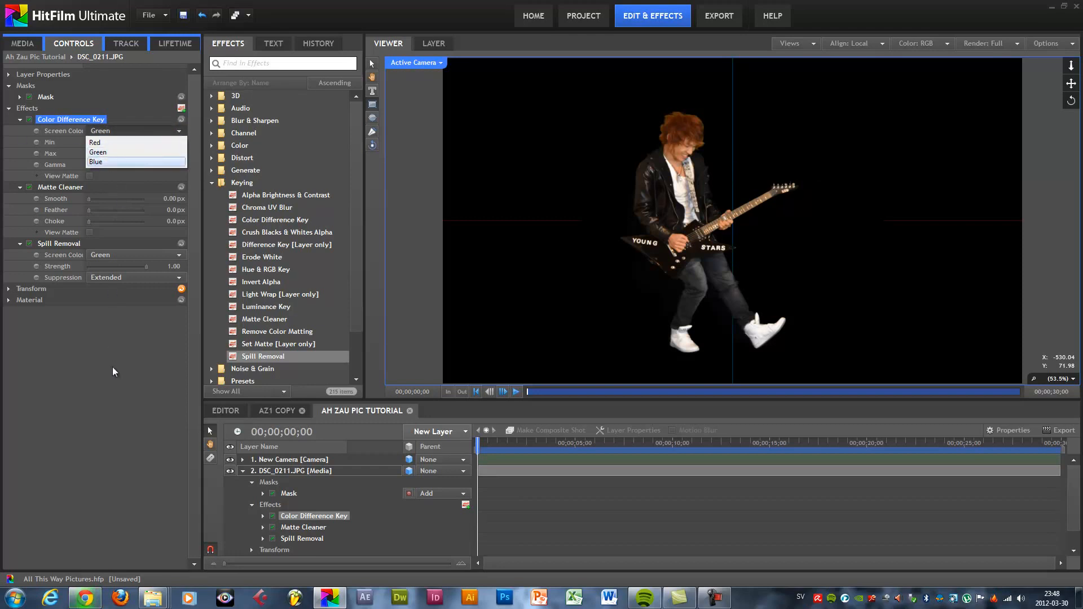
left_click(113, 151)
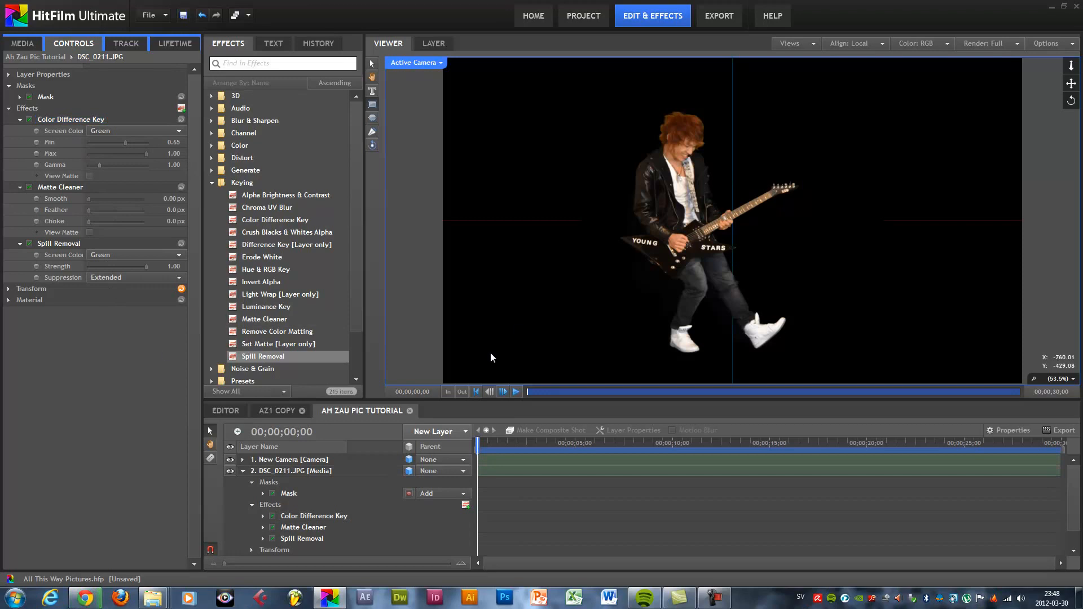
Step: Using the matte view, set the Color Difference Key's Min to 0.88 and Max to 0.90, and return to the normal image
left_click(89, 176)
scroll(703, 251, "up", 1)
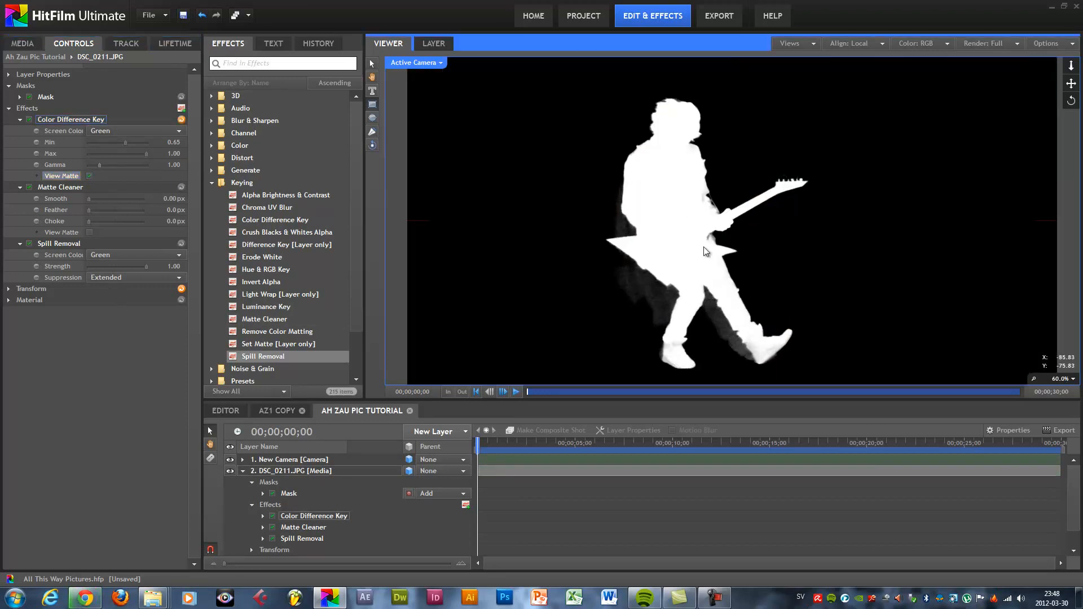
scroll(719, 294, "up", 2)
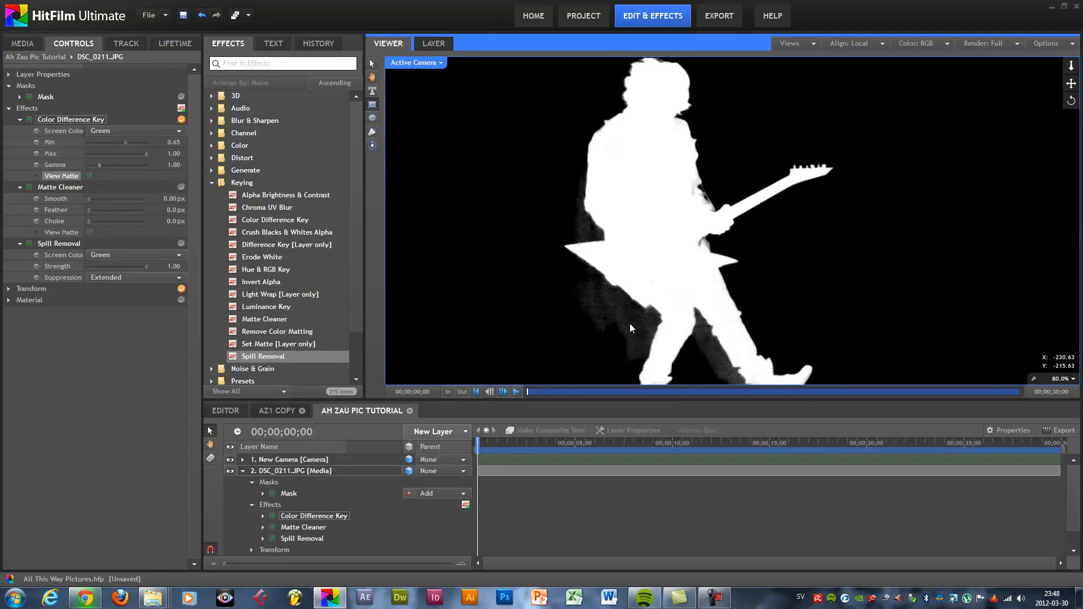
scroll(617, 320, "up", 1)
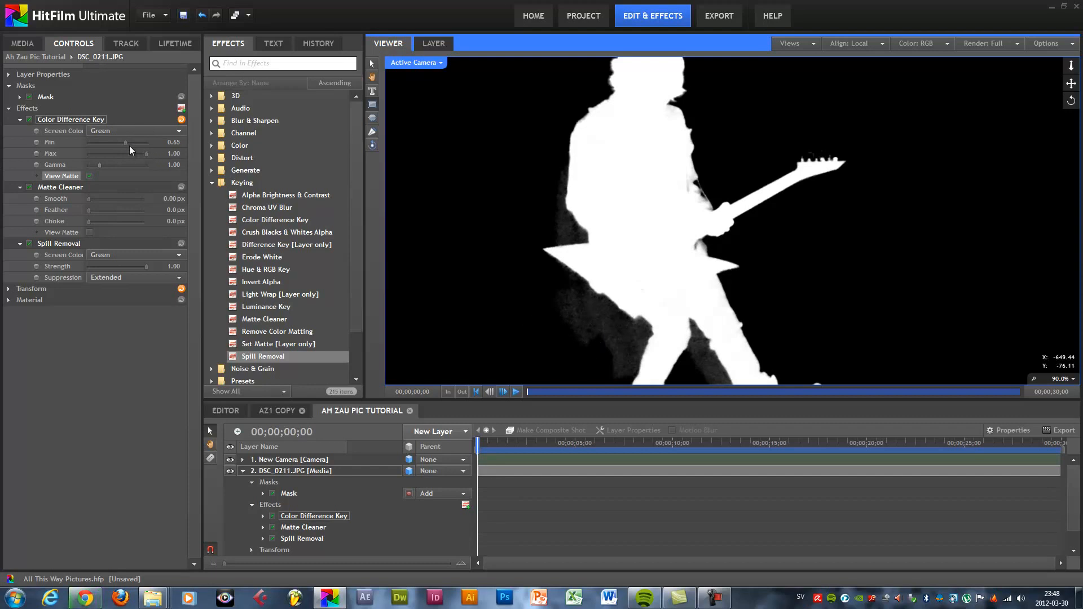
left_click_drag(127, 143, 140, 143)
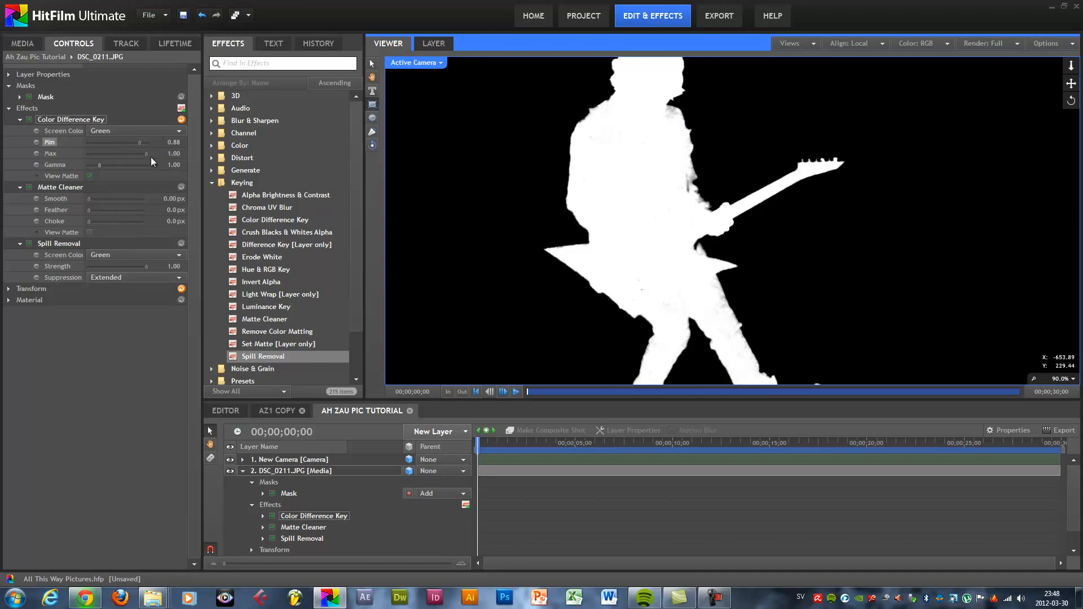
left_click_drag(148, 155, 141, 154)
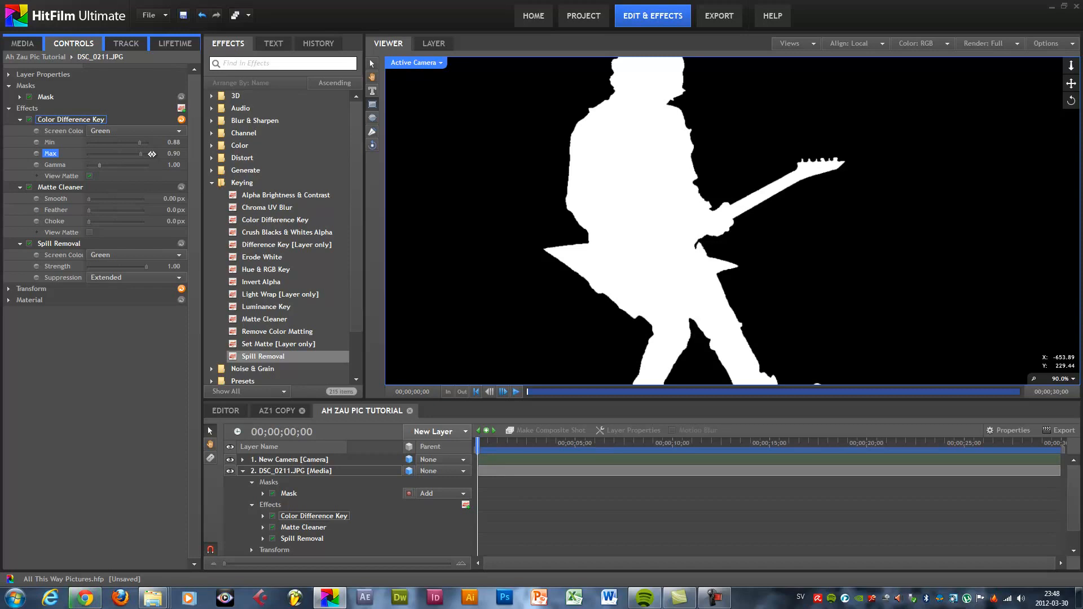
scroll(648, 181, "down", 2)
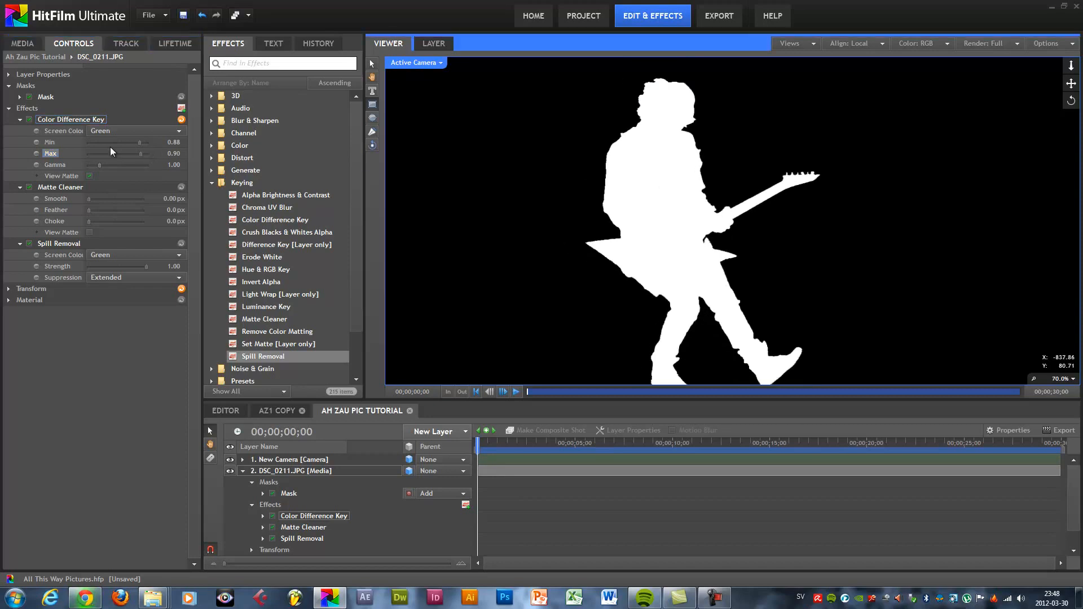
left_click(89, 177)
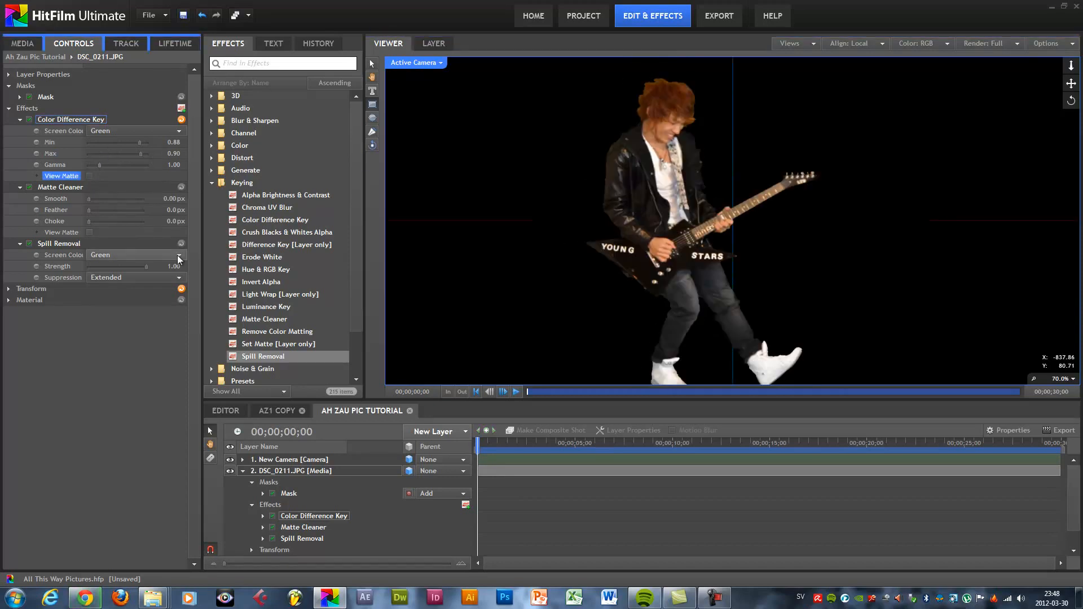
scroll(700, 276, "down", 1)
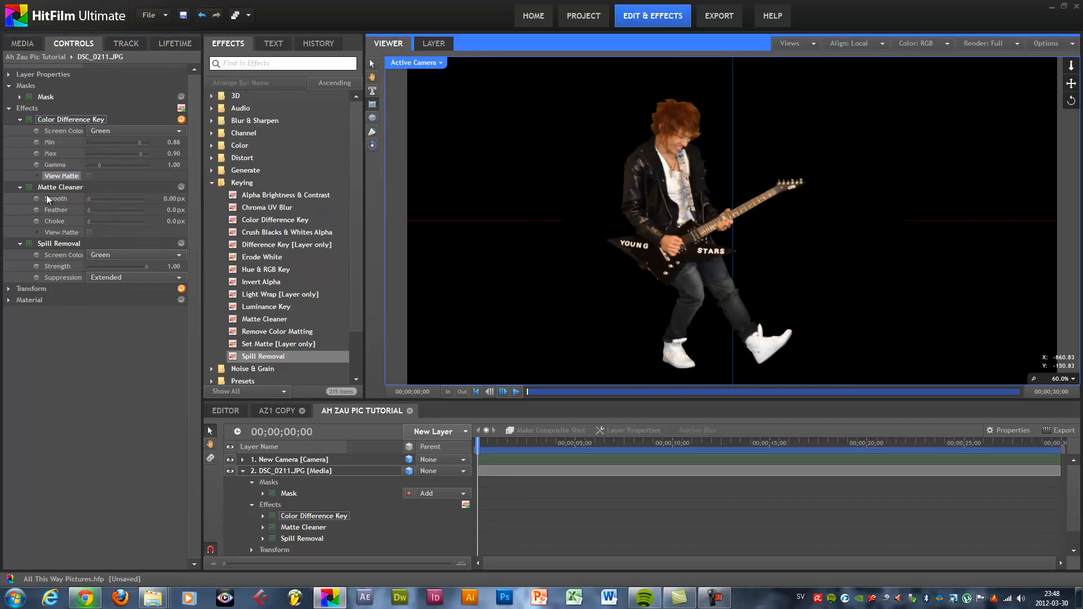
Step: Set the Matte Cleaner's Smooth to 5.00 px and Feather to 3.8 px
left_click(67, 187)
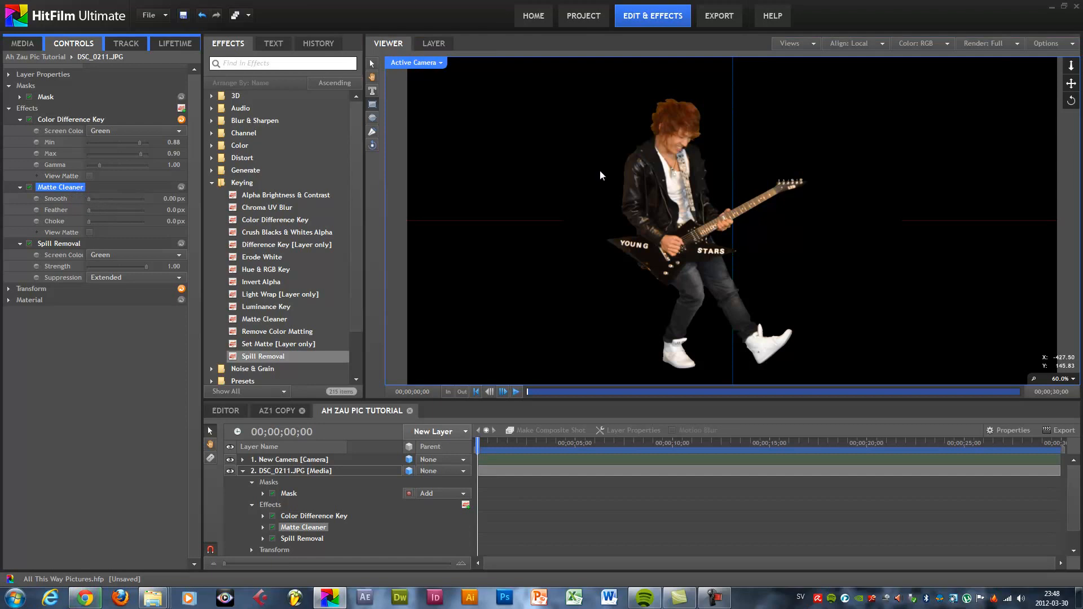
scroll(653, 148, "up", 1)
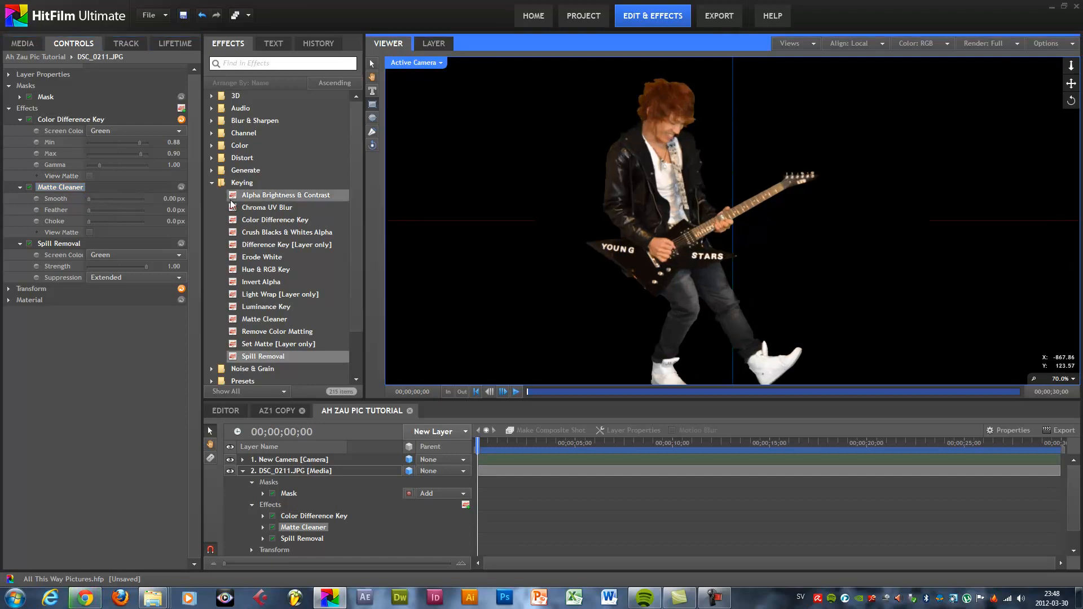
left_click(89, 199)
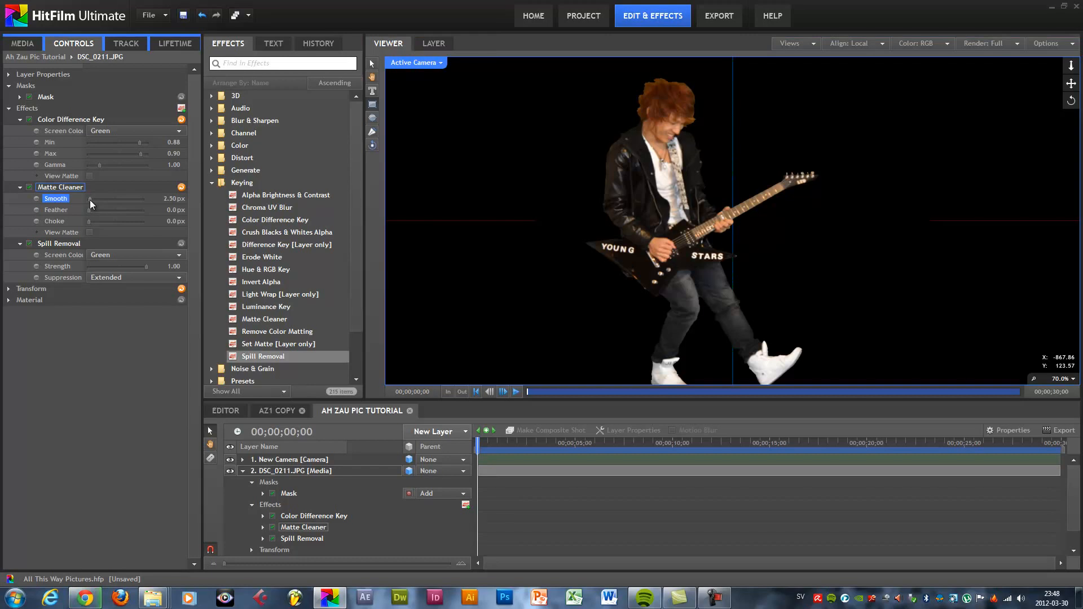
left_click(89, 211)
left_click(90, 199)
Step: Add the Brightness & Contrast color effect to the DSC_0211 layer and set both Brightness and Contrast to -2.0
left_click(214, 183)
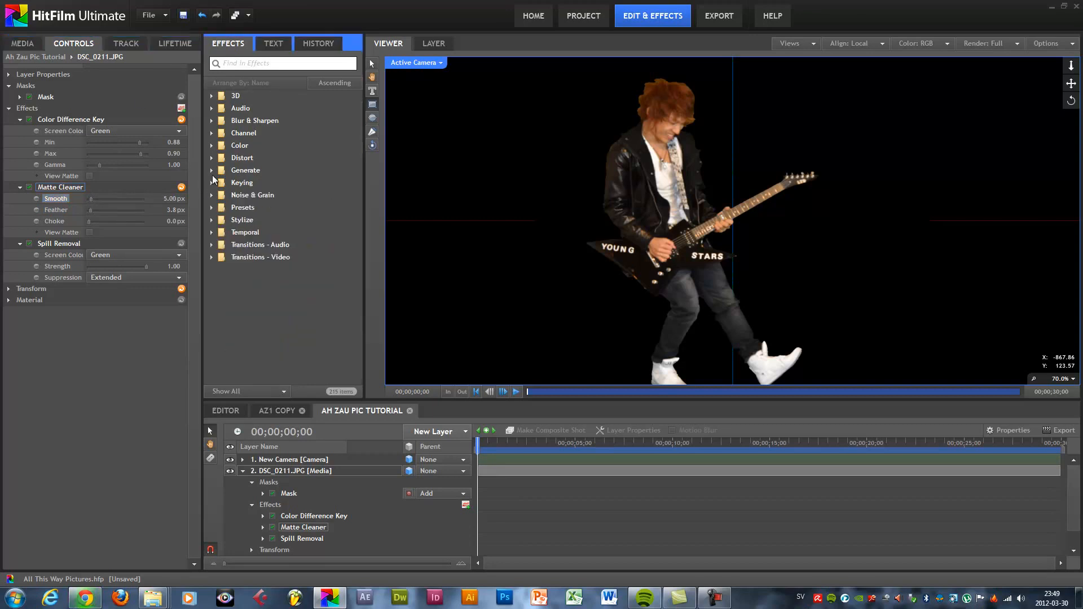
left_click(212, 145)
left_click_drag(278, 197, 53, 274)
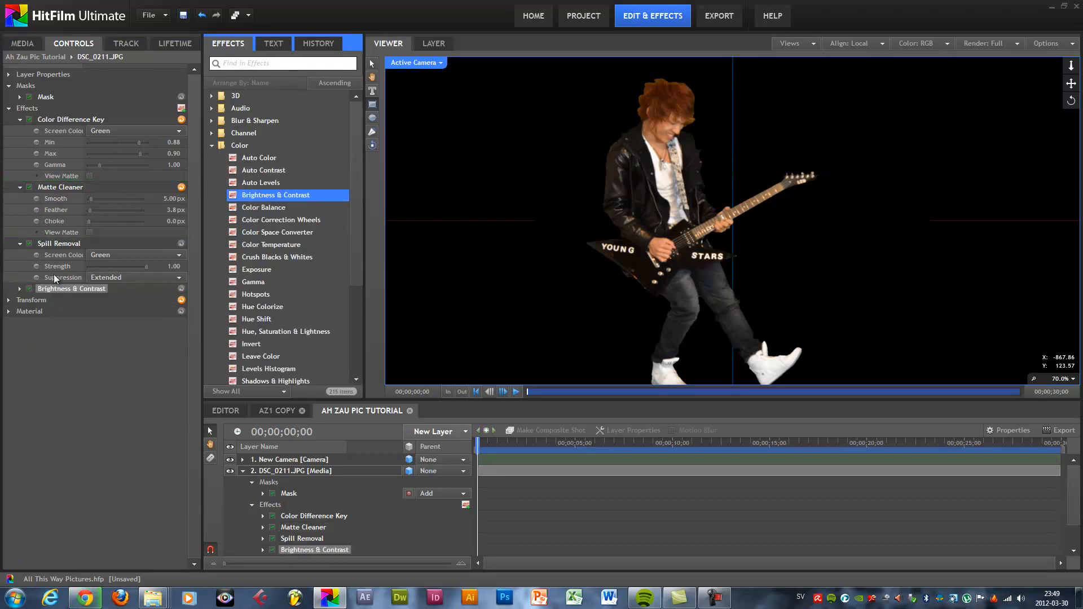
left_click(19, 289)
left_click_drag(116, 302, 116, 302)
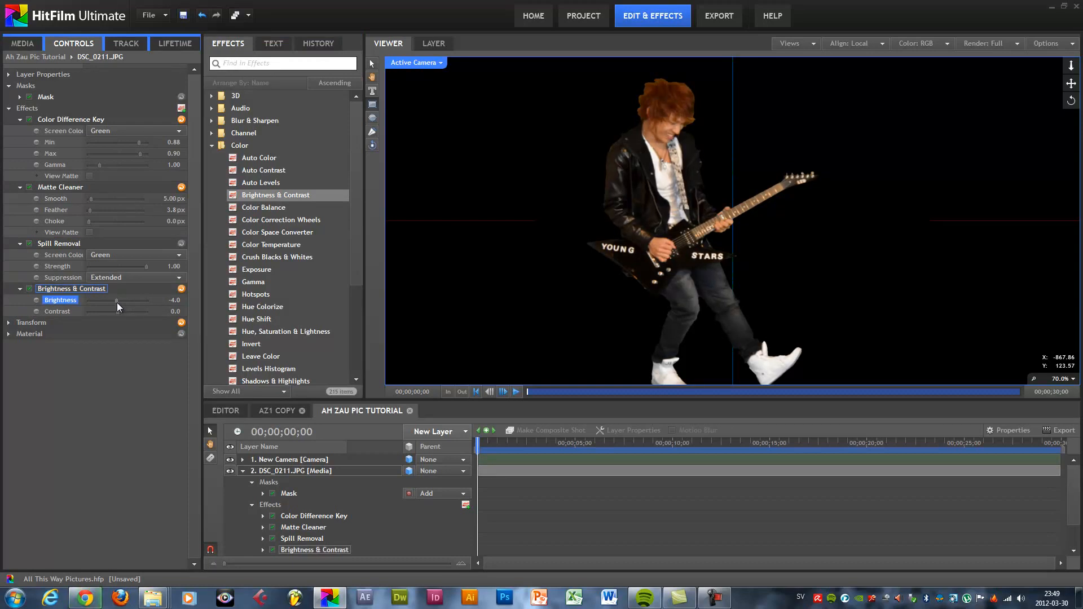
left_click_drag(116, 314, 115, 314)
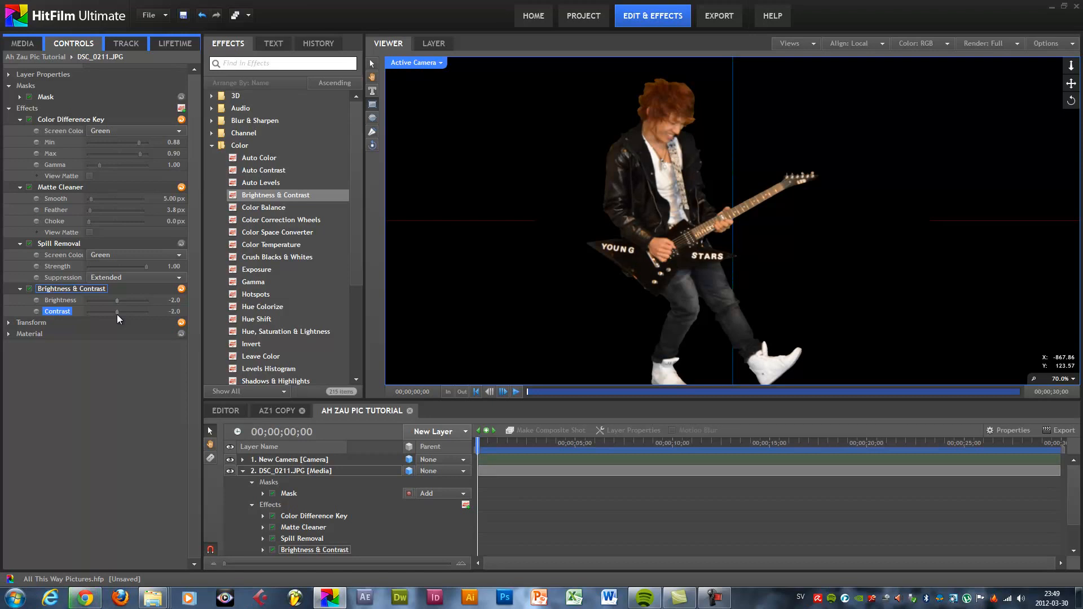
Step: Collapse the effect settings and copy all four effects of the DSC_0211 layer, from Color Difference Key to Brightness & Contrast
left_click(40, 288)
left_click(19, 289)
left_click(55, 120)
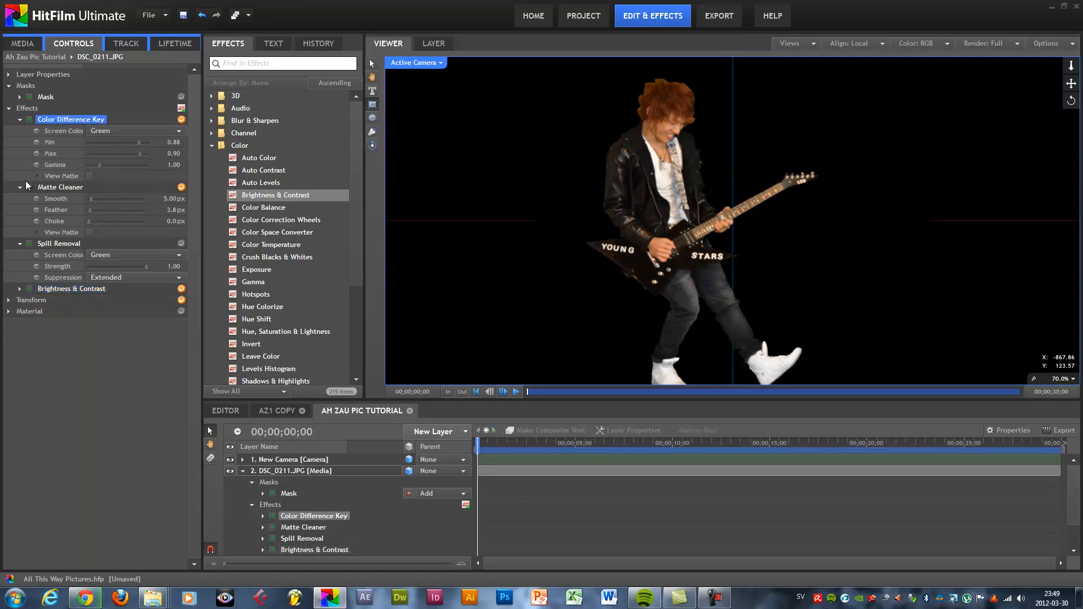
left_click(20, 120)
left_click(19, 131)
left_click(20, 142)
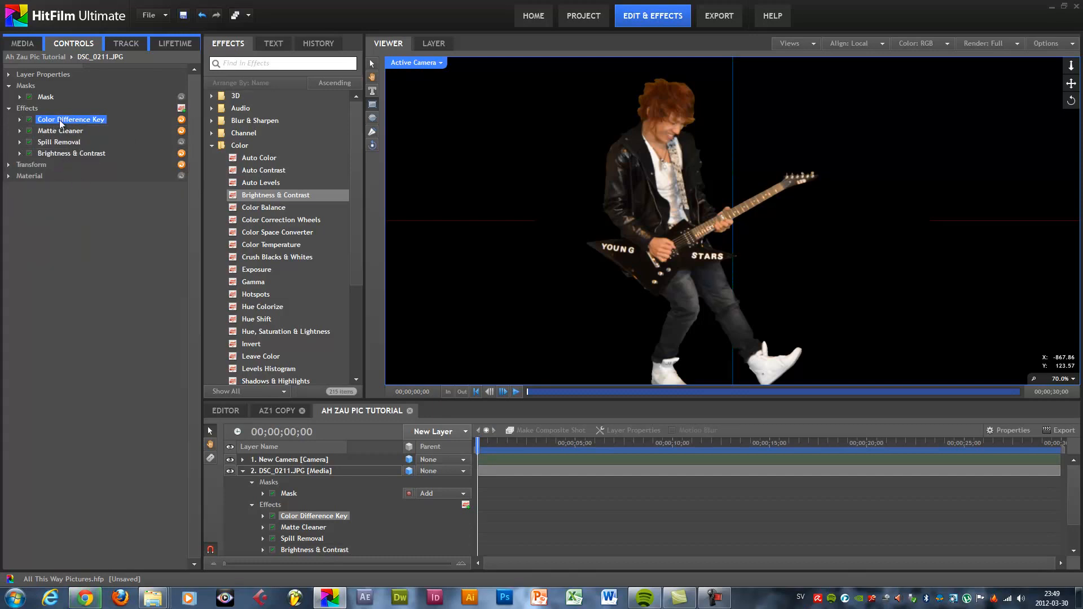
left_click(73, 157, "shift")
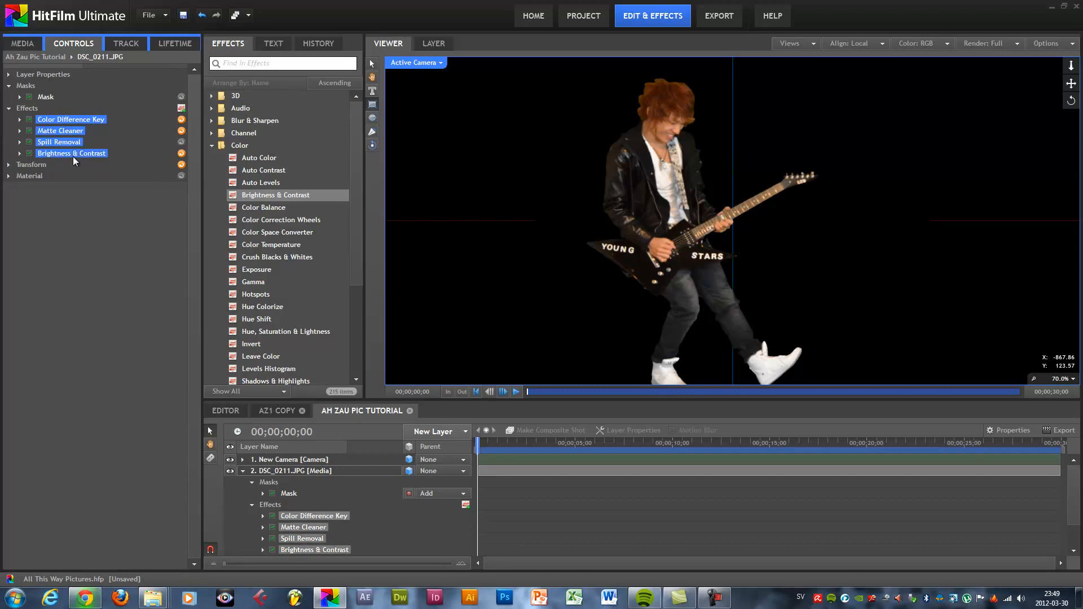
Step: Make the DSC_0101 layer visible and paste the copied keying and color effects onto it, leaving the layer collapsed
left_click(303, 471)
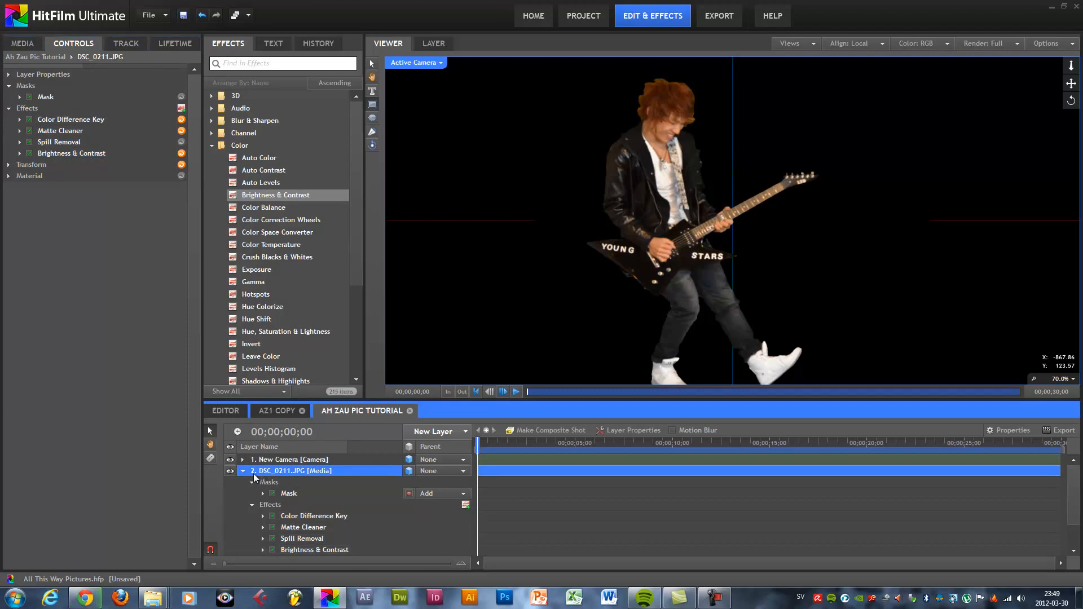
left_click(244, 473)
left_click(296, 484)
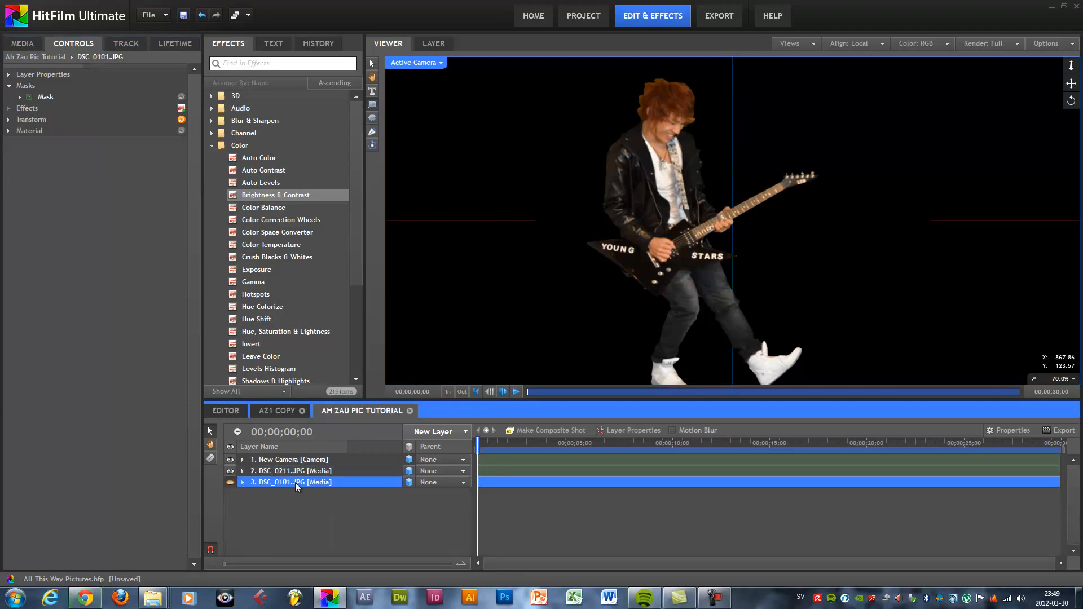
left_click(230, 483)
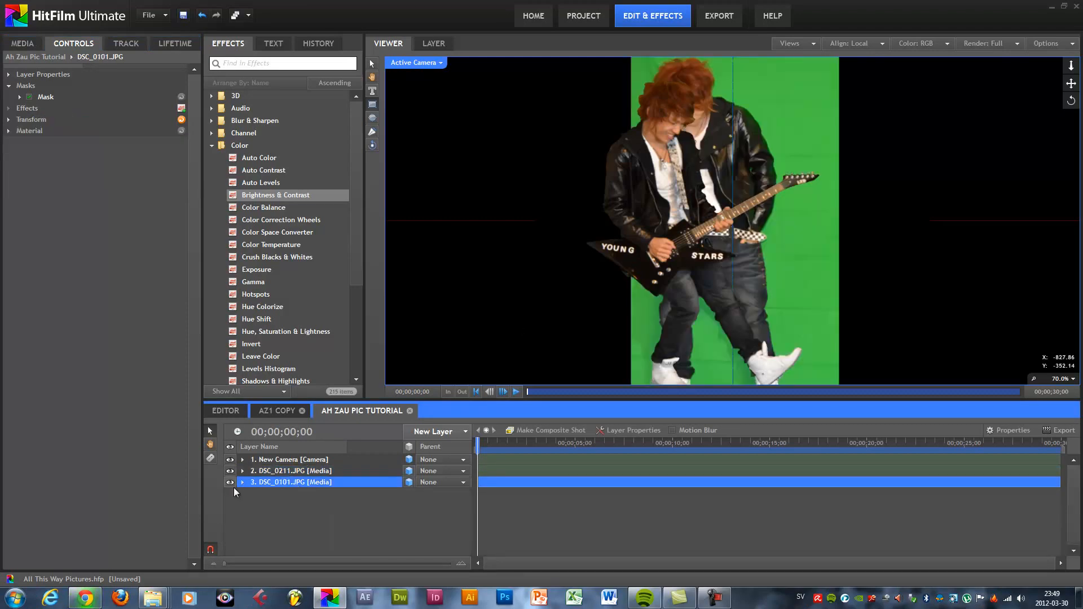
key("ctrl+v")
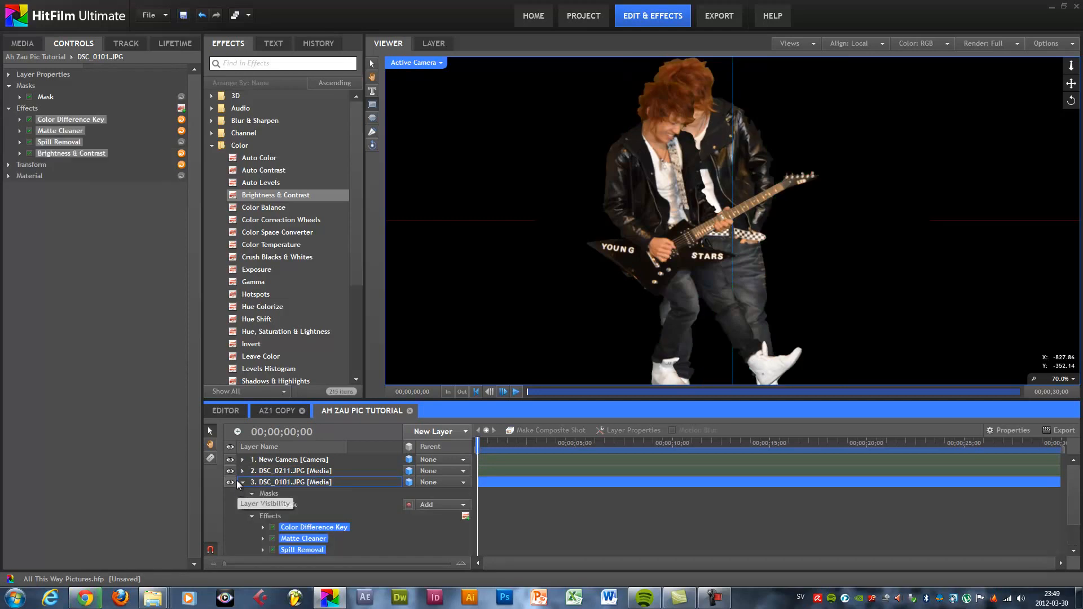
left_click(32, 108)
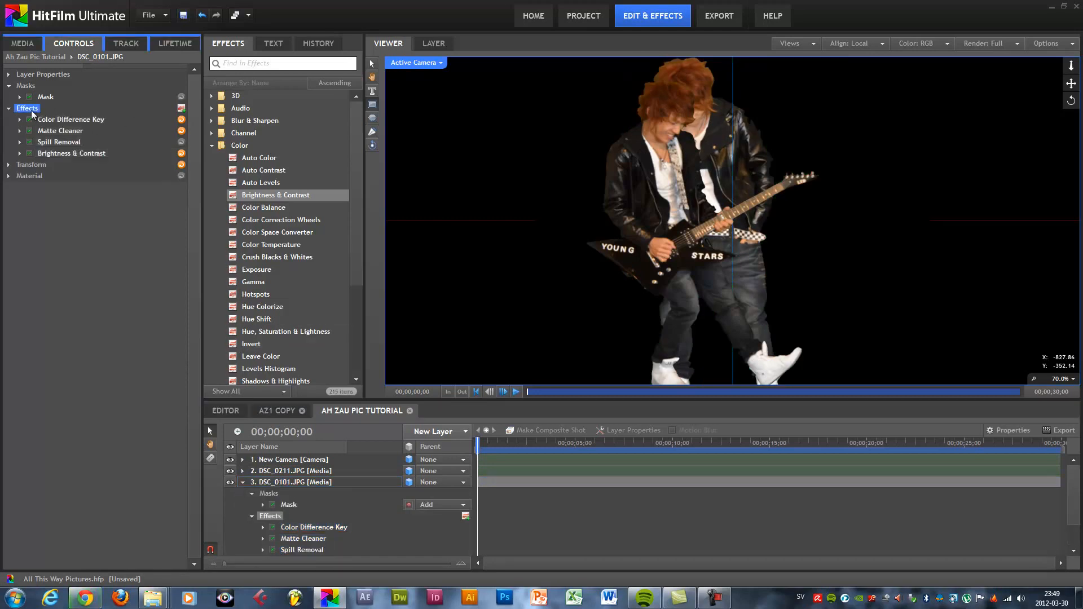
left_click(305, 484)
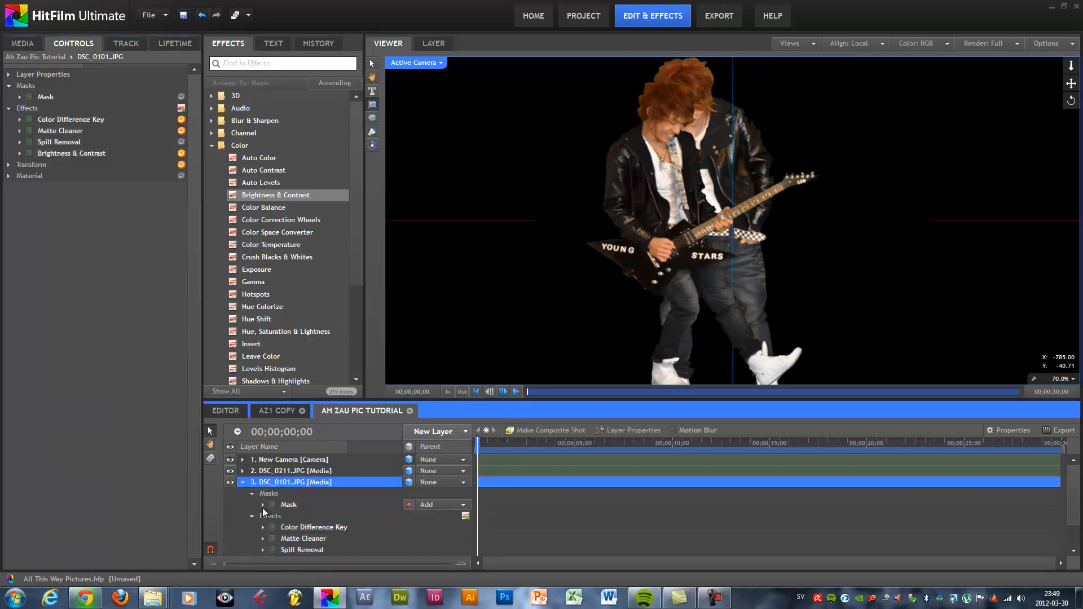
left_click(242, 482)
Step: Move the DSC_0101 layer horizontally so its performer stands to the right of the guitarist
left_click(749, 139)
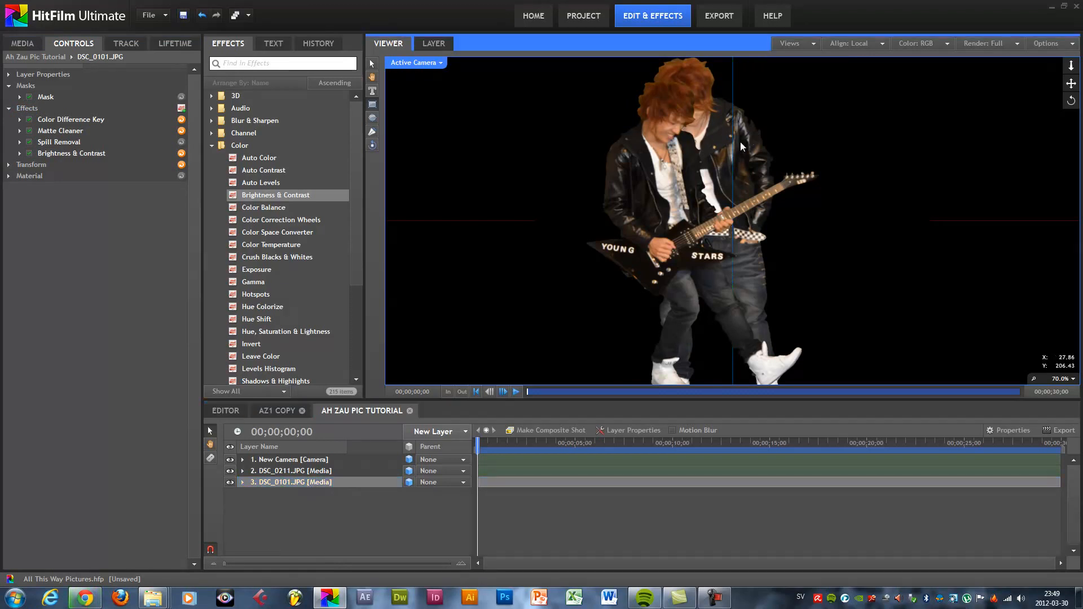
left_click(301, 485)
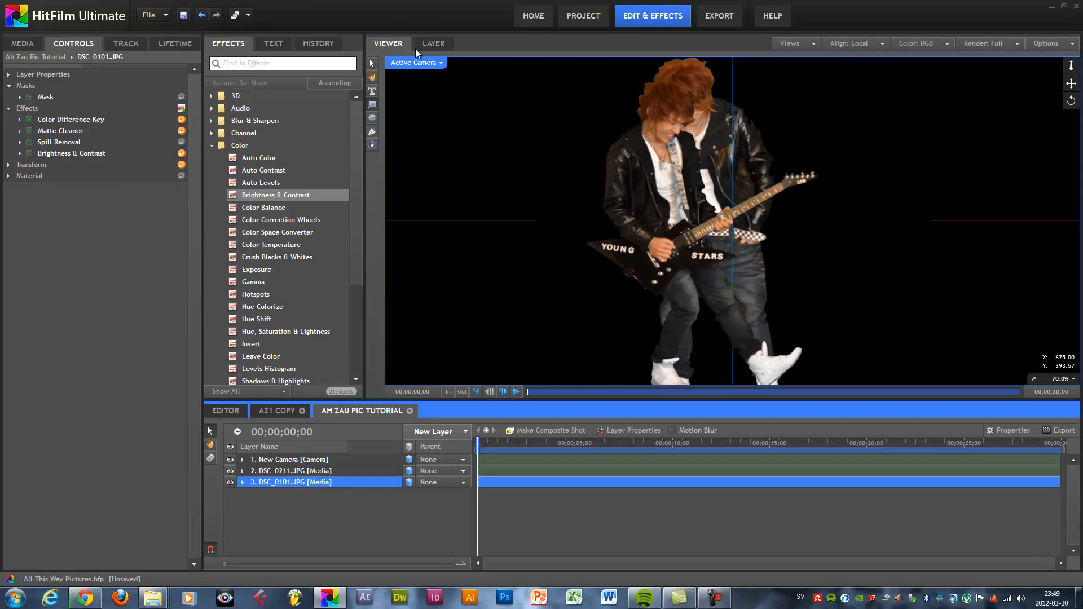
left_click(372, 63)
scroll(728, 162, "down", 1)
scroll(729, 164, "down", 1)
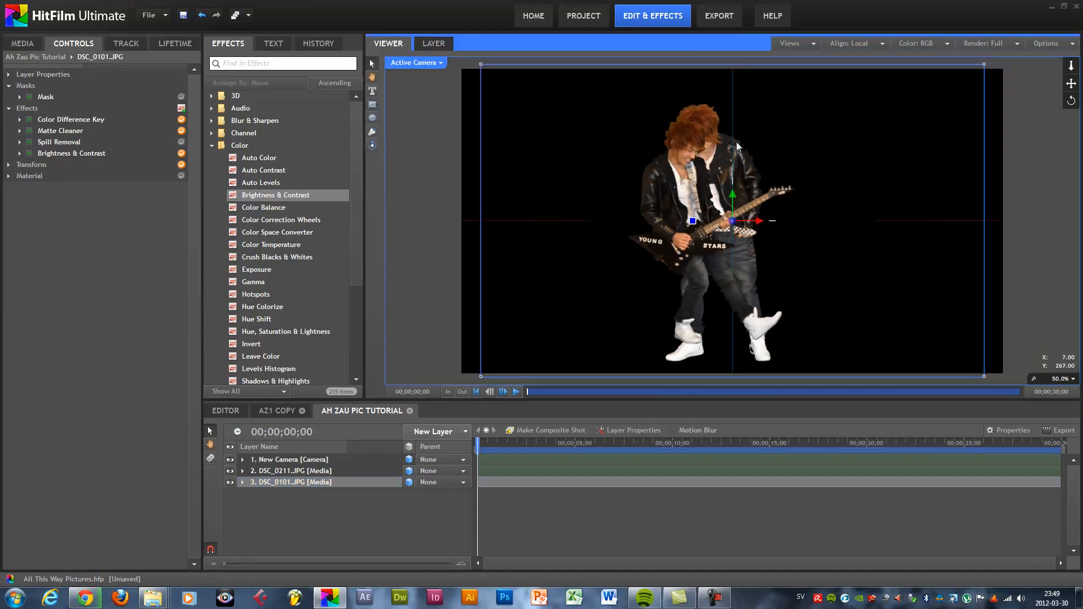
left_click_drag(759, 223, 903, 221)
scroll(904, 225, "down", 2)
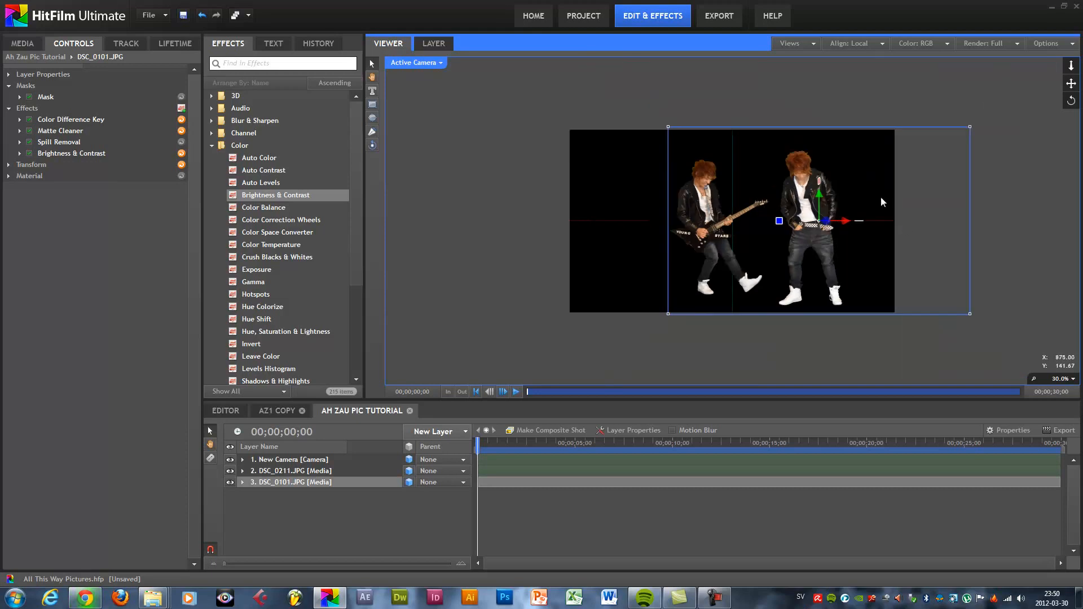
Step: Scale the DSC_0101 layer down slightly to match the guitarist's height and shift it a little closer to him
left_click_drag(970, 127, 941, 140)
scroll(786, 215, "up", 2)
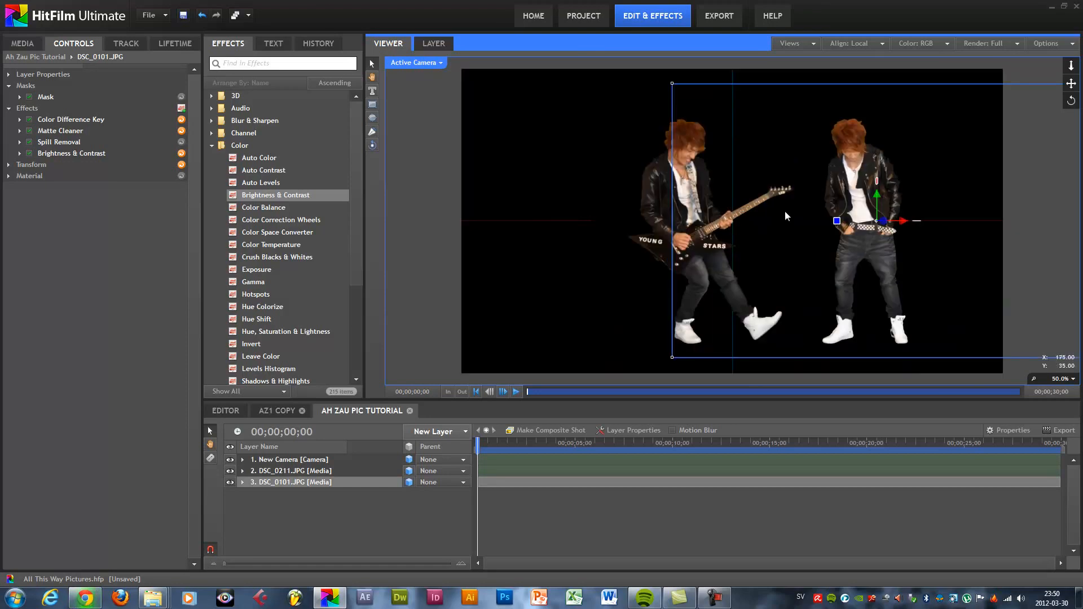
left_click_drag(902, 221, 890, 226)
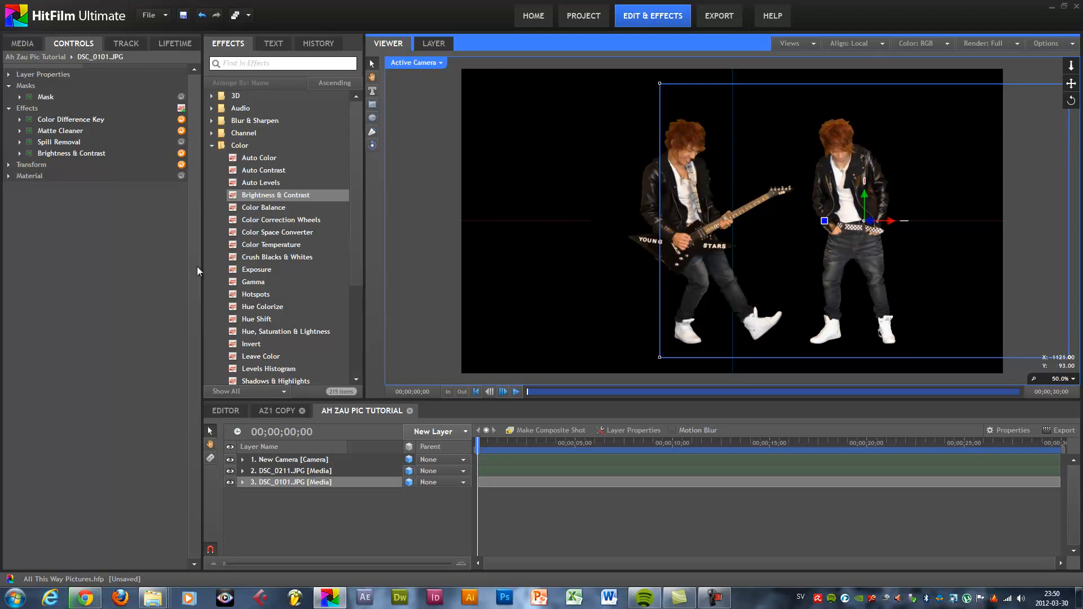
Step: Save the project and nudge the DSC_0211 guitarist layer slightly to the left
left_click(54, 289)
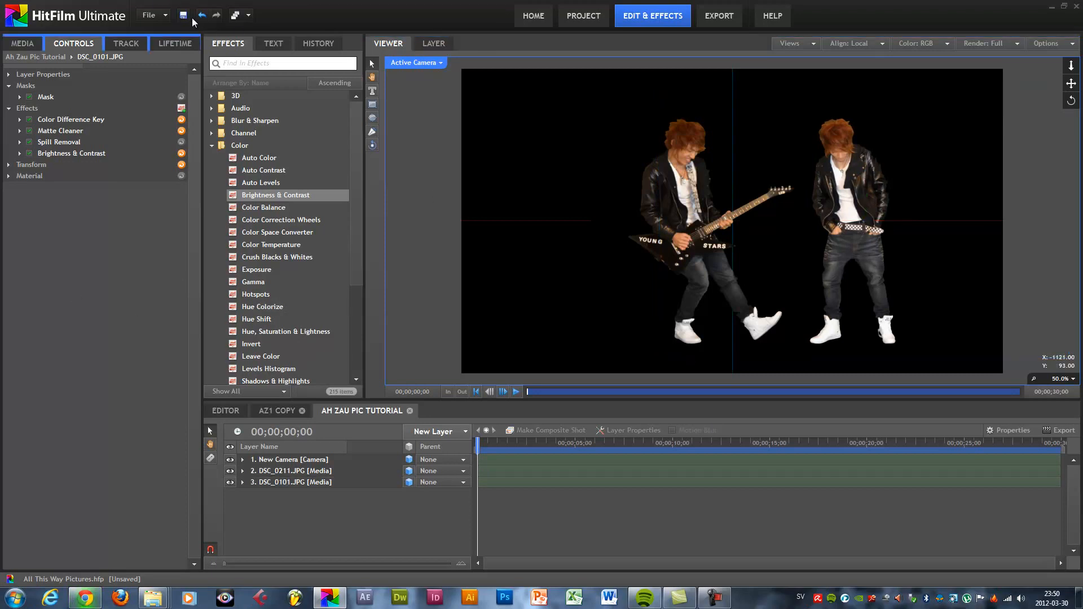
left_click(183, 16)
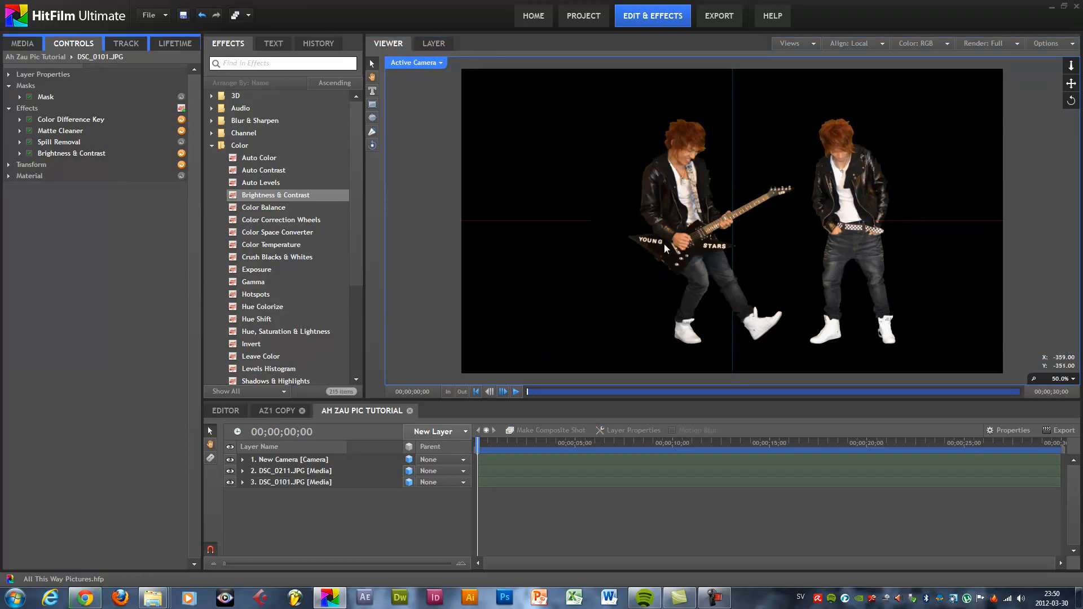
left_click(312, 473)
left_click_drag(760, 220, 756, 221)
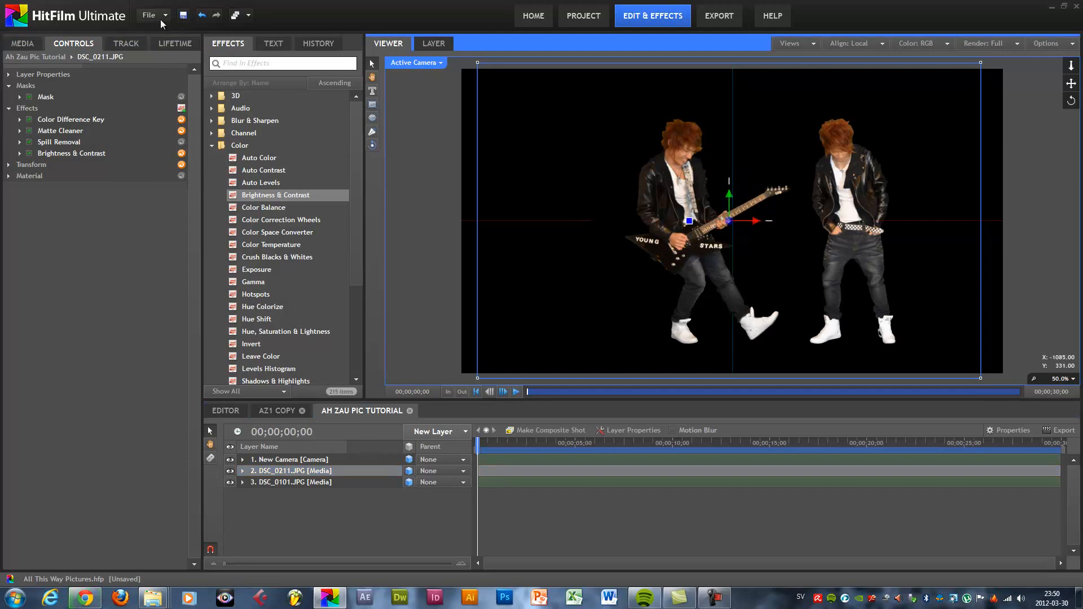
left_click(131, 310)
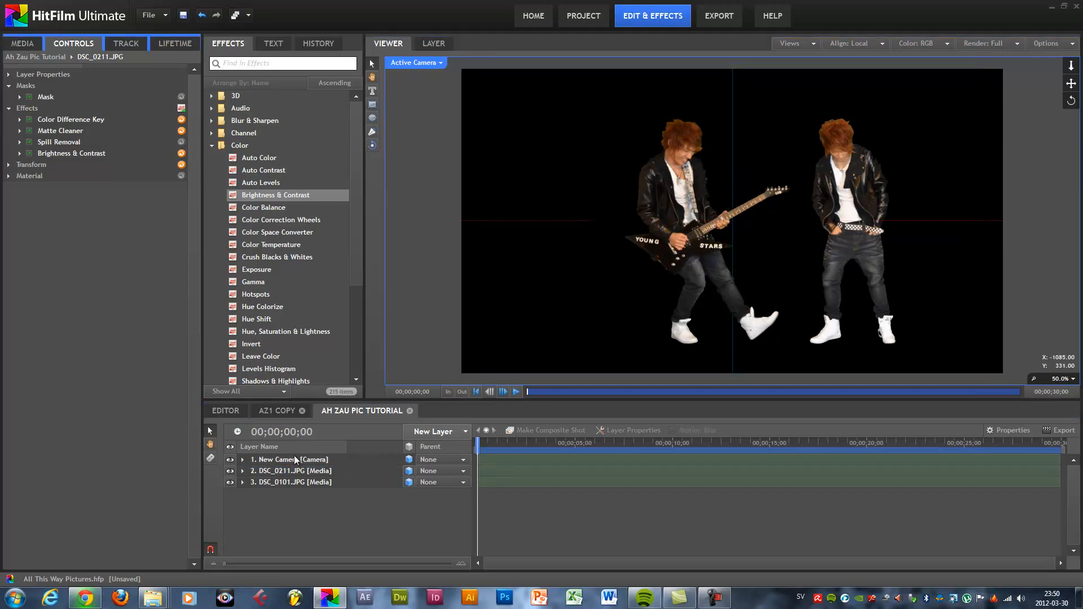
Step: Create a 1920 × 1080 plane named Floor in the dark gray sampled beside the canvas and place it below the DSC_0101 layer
left_click(292, 460)
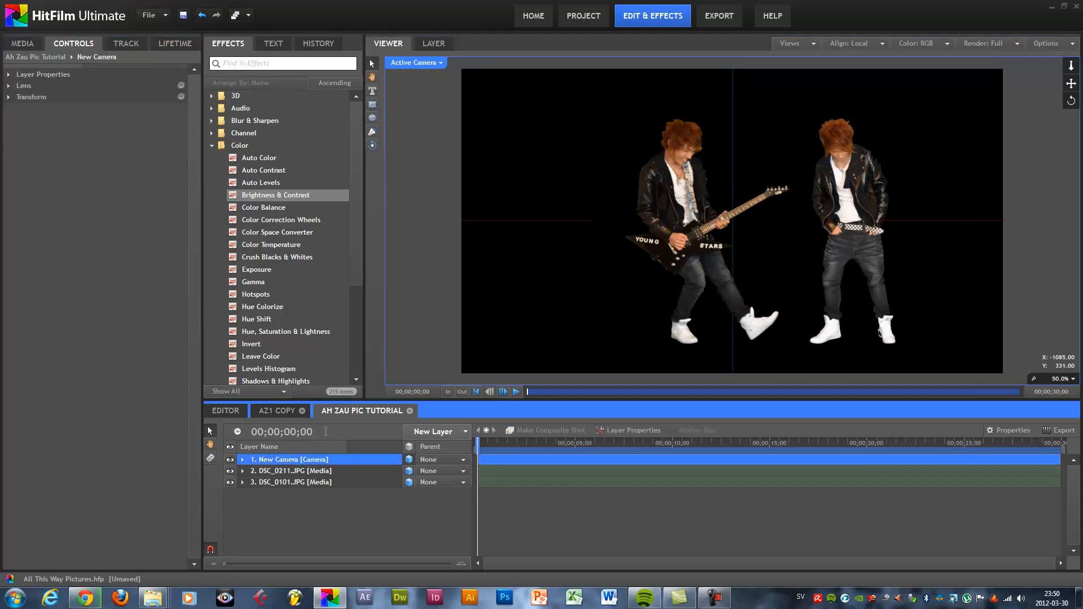
left_click(275, 411)
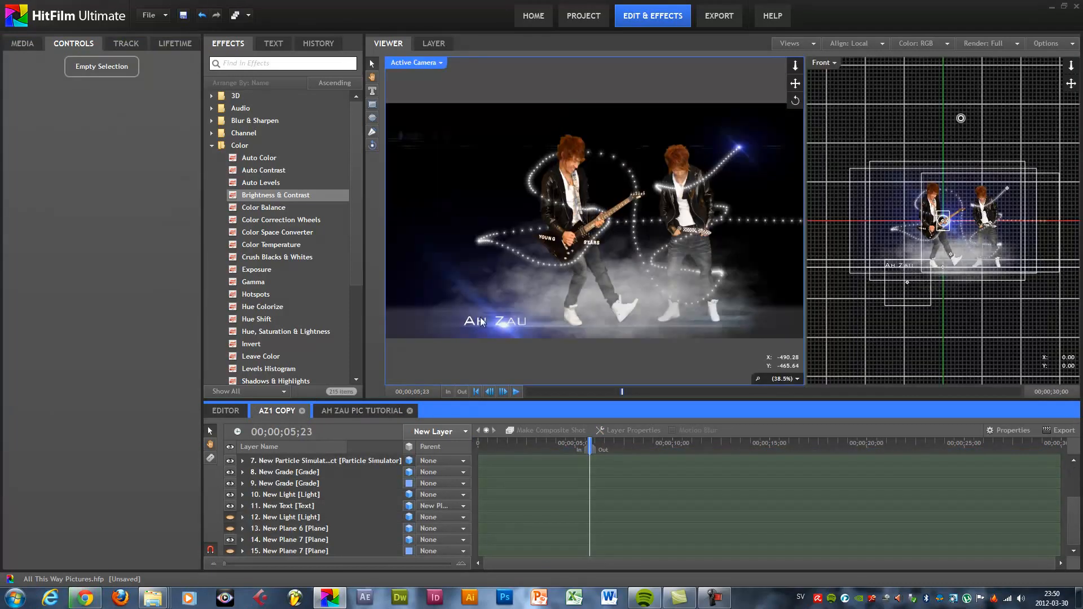
left_click(353, 412)
left_click(445, 432)
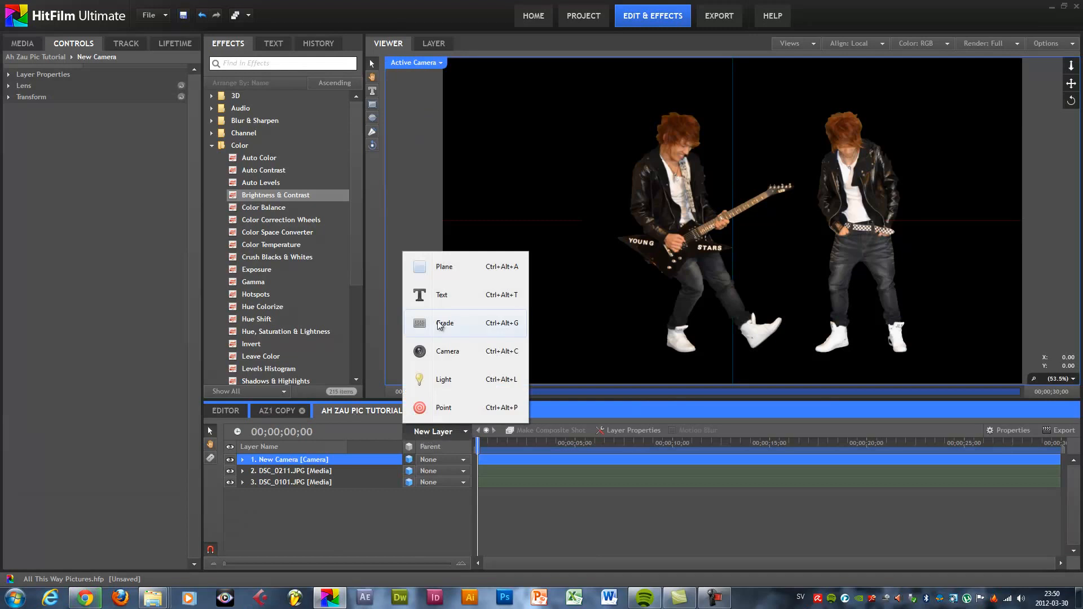
left_click(446, 271)
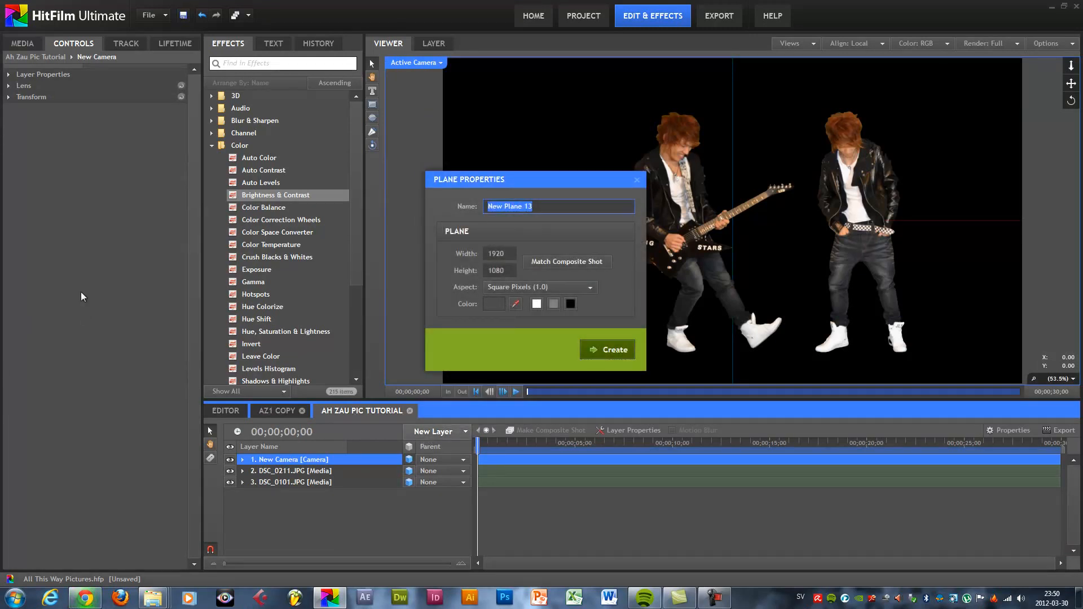
left_click(515, 303)
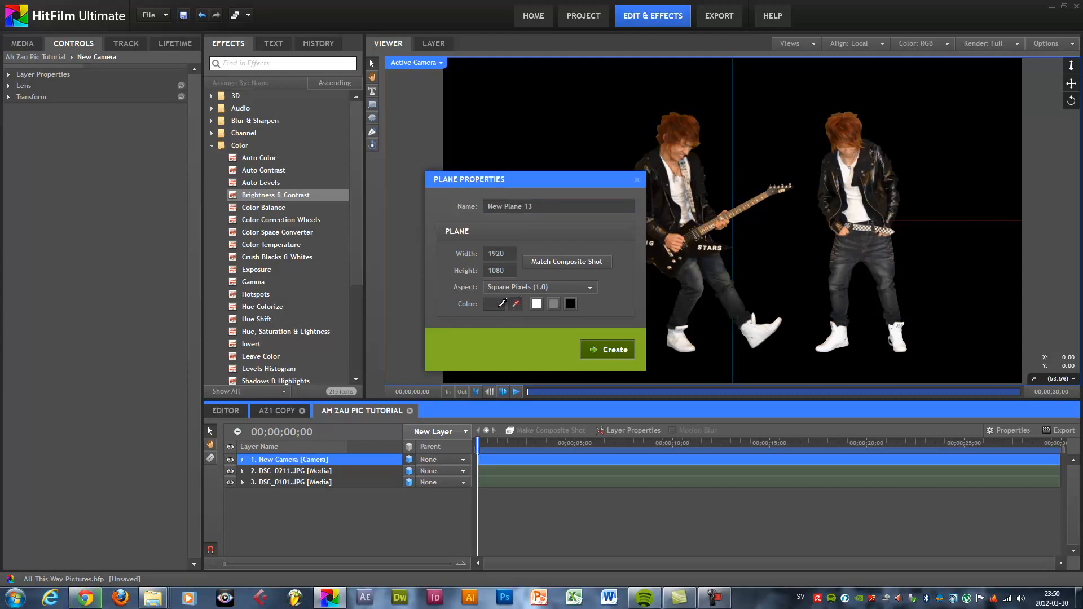
left_click(402, 144)
left_click_drag(564, 207, 485, 207)
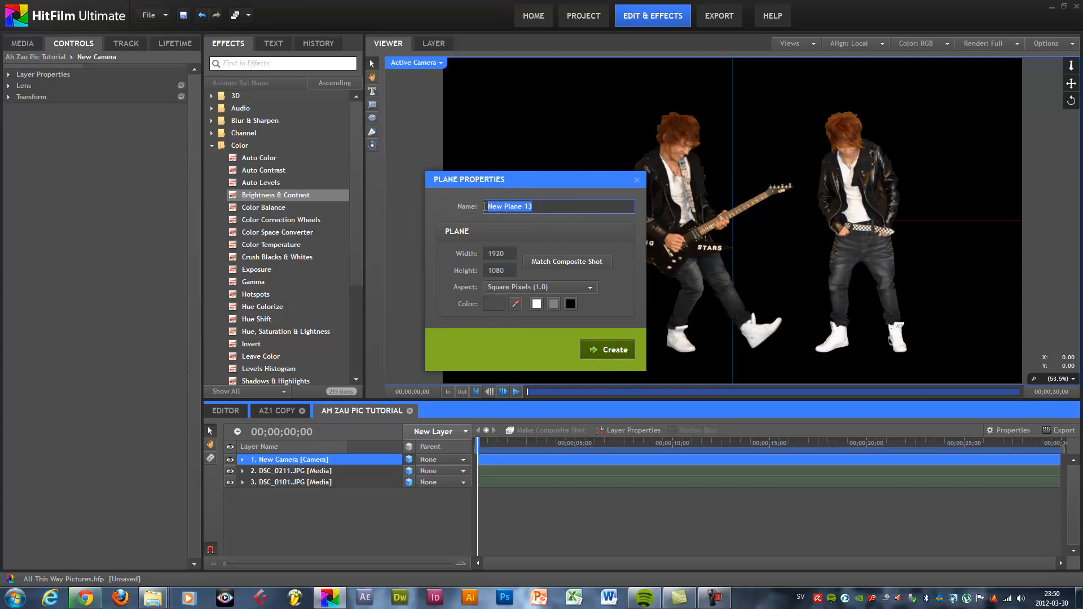
type("Floor")
left_click(606, 348)
left_click_drag(309, 463, 314, 508)
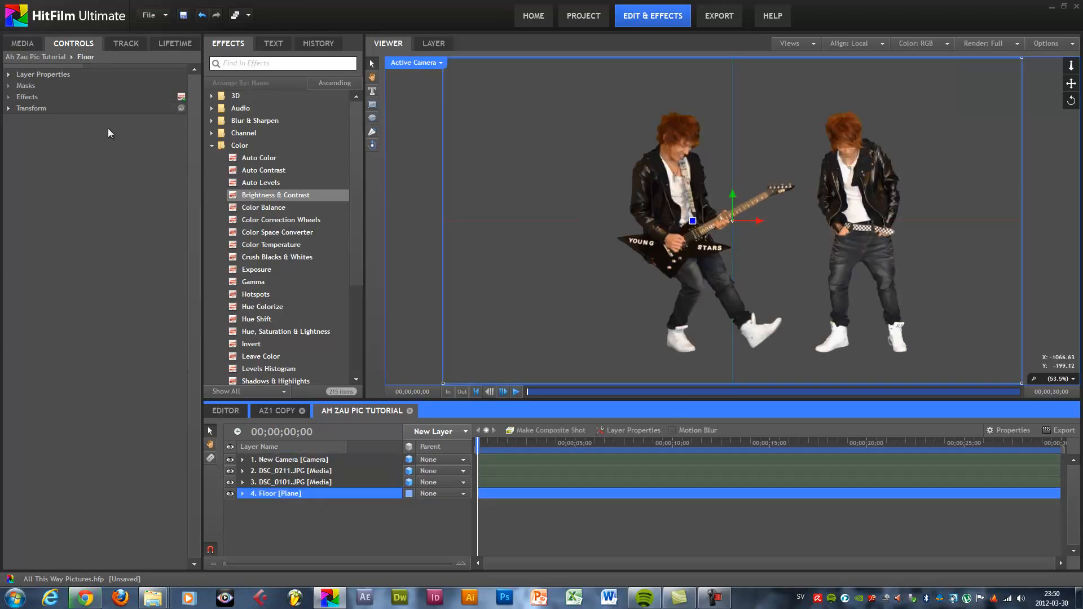
Step: Convert the Floor layer to a 3D plane and set its Rotation (X) to 90°
left_click(9, 109)
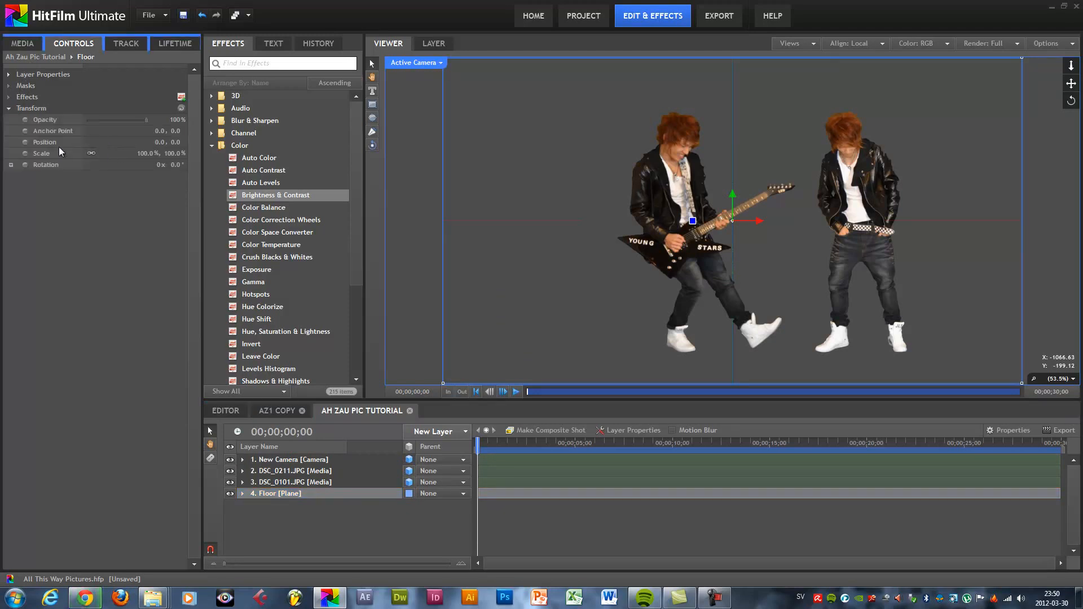
left_click(409, 494)
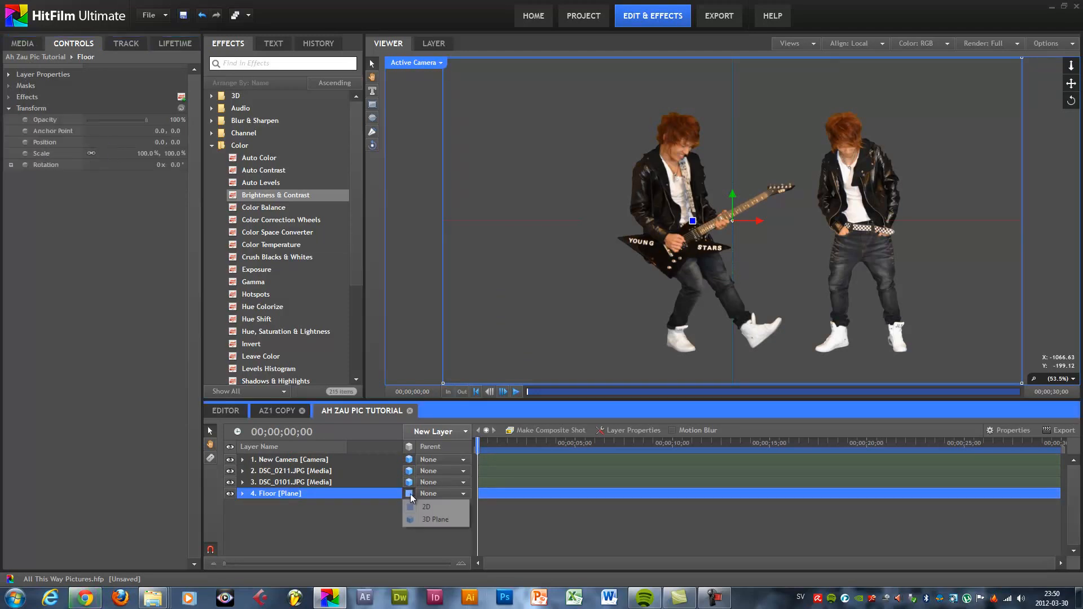
left_click(425, 518)
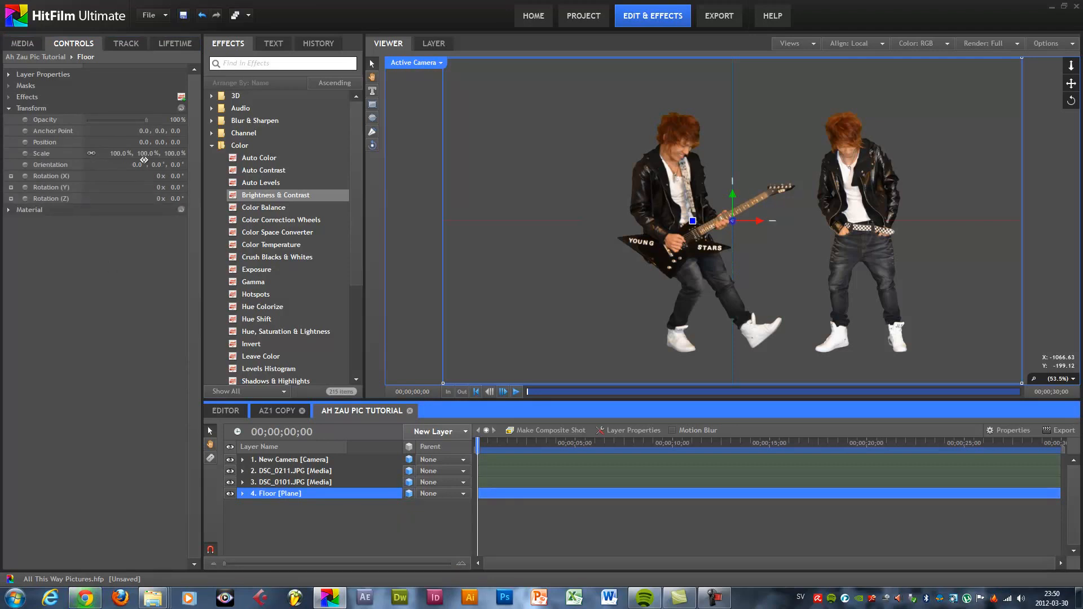
left_click(173, 176)
type("90")
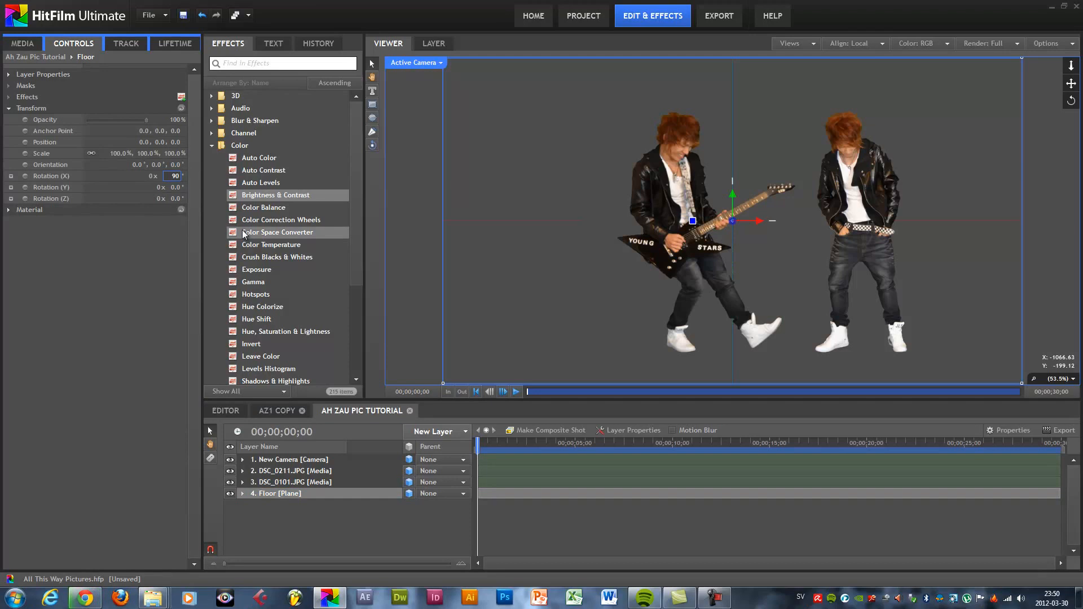
key("Return")
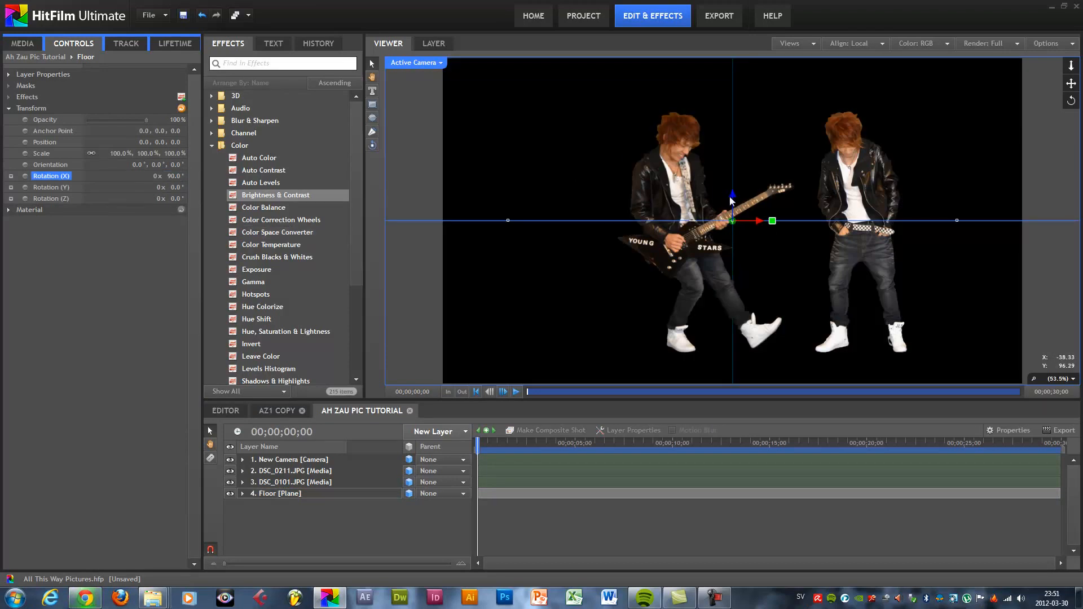
Step: Lower the Floor plane to a Y position of about -438.8 and widen it to about 126.5% horizontal scale
left_click_drag(733, 197, 732, 319)
scroll(736, 333, "down", 1)
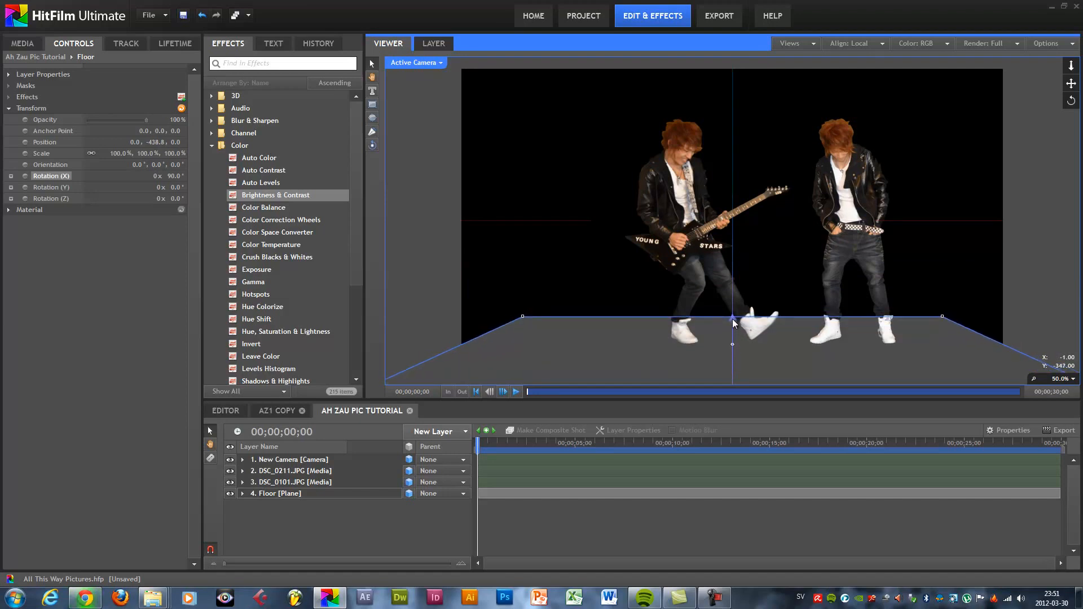
scroll(803, 319, "down", 2)
left_click_drag(960, 325, 1021, 325)
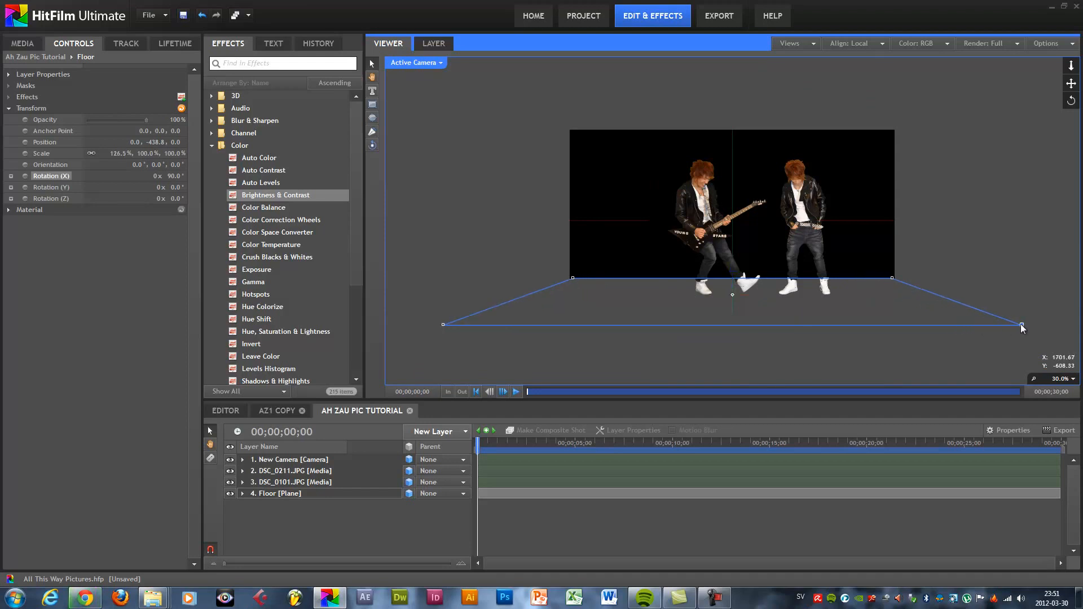
Step: Draw a rectangular mask on the Floor layer covering the whole plane from its rear edge to the front
left_click(282, 494)
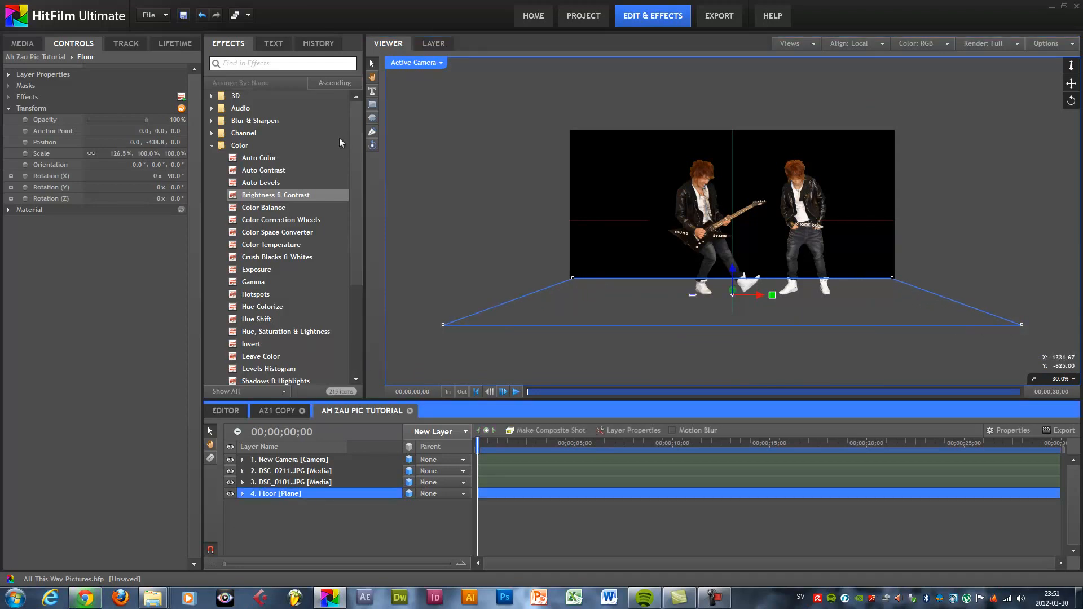
left_click(372, 107)
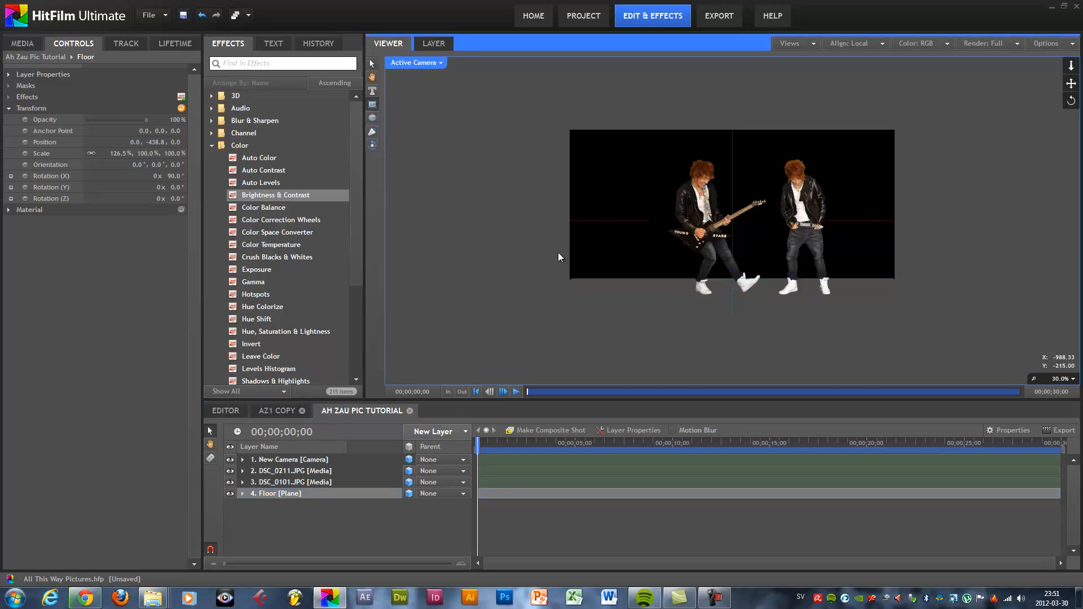
left_click_drag(571, 276, 1082, 347)
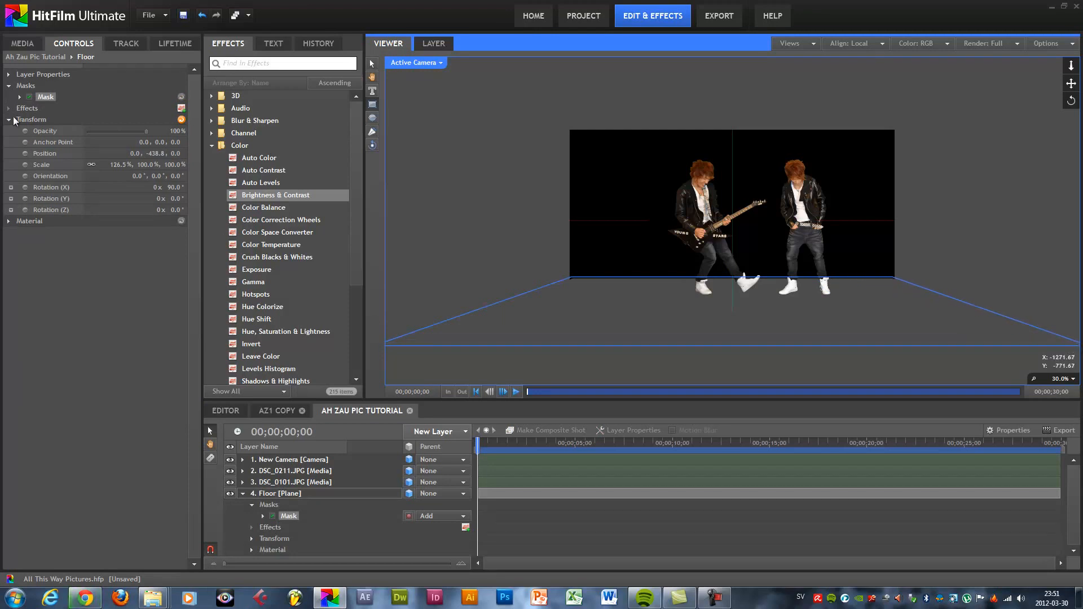
Step: Set the Floor mask's Blend to Lighten, Feather to In and Opacity to 85%
left_click(20, 97)
left_click(122, 119)
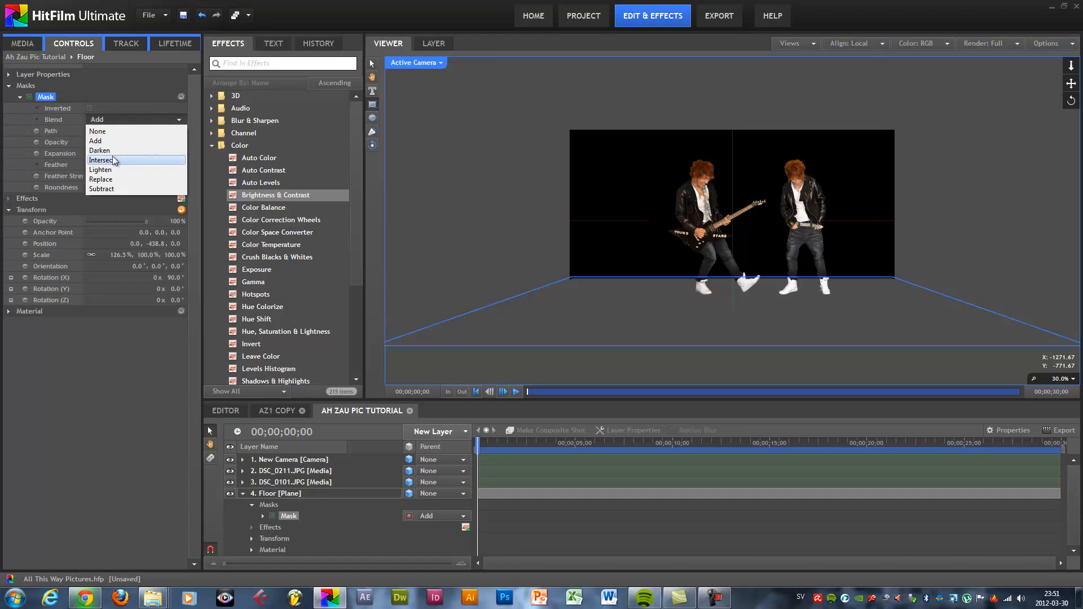
left_click(116, 170)
left_click(119, 169)
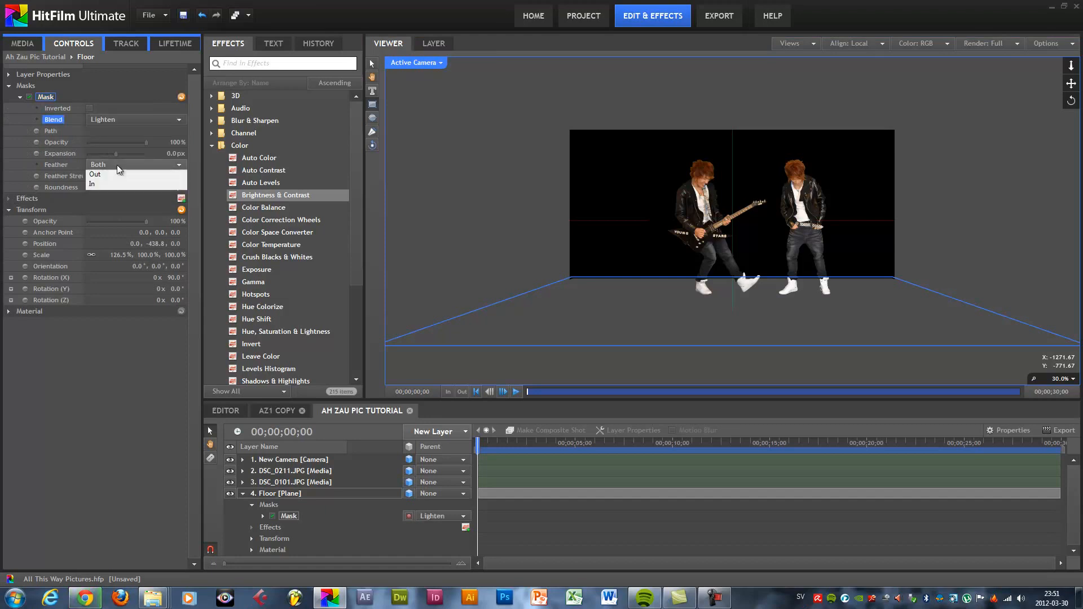
left_click(98, 180)
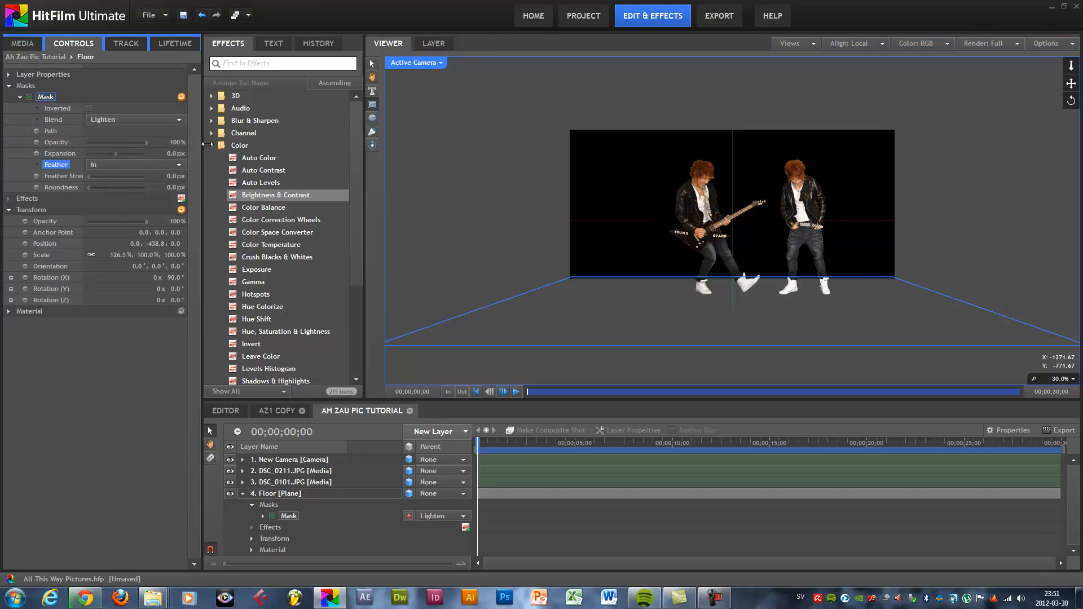
left_click(177, 142)
type("85")
key("Return")
Step: Contract the Floor mask by setting its Expansion to -92.0 px
left_click_drag(114, 154, 103, 155)
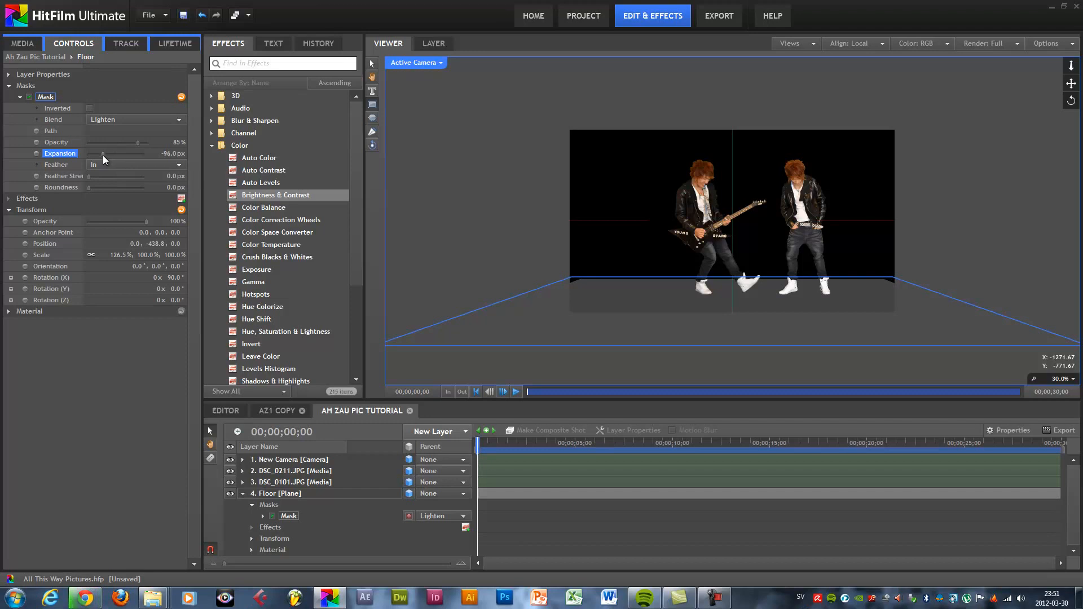
left_click_drag(104, 154, 102, 155)
left_click(169, 153)
type("0")
key("Return")
Step: Set the Floor mask's Feather Strength and Roundness to 200.0 px each and save the project
mouse_move(83, 63)
left_mouse_down()
mouse_move(111, 67)
mouse_move(103, 68)
left_mouse_up()
left_click_drag(107, 176, 188, 178)
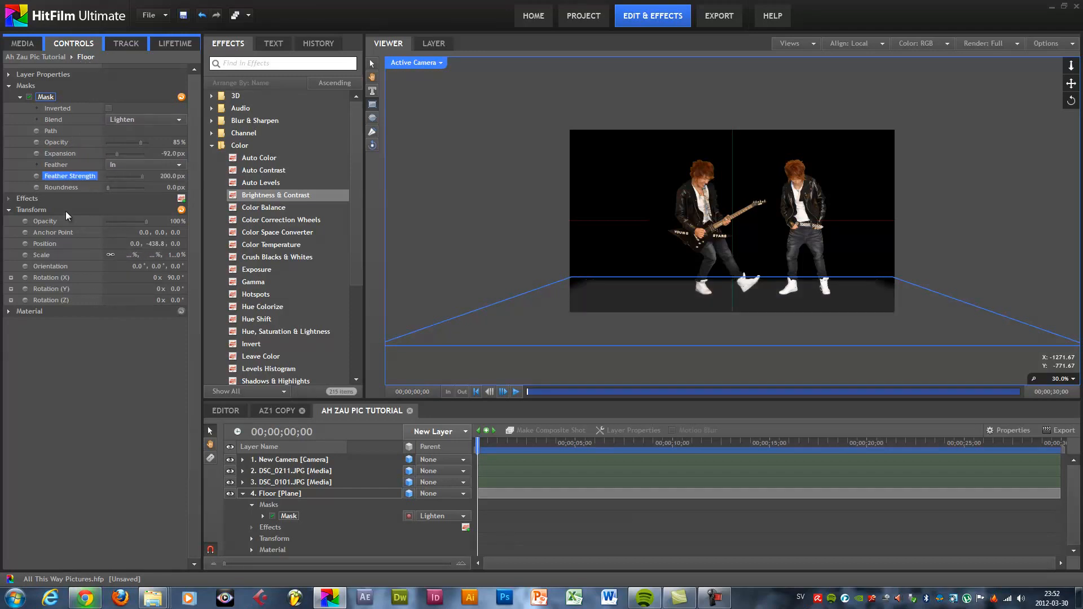
left_click_drag(109, 188, 218, 191)
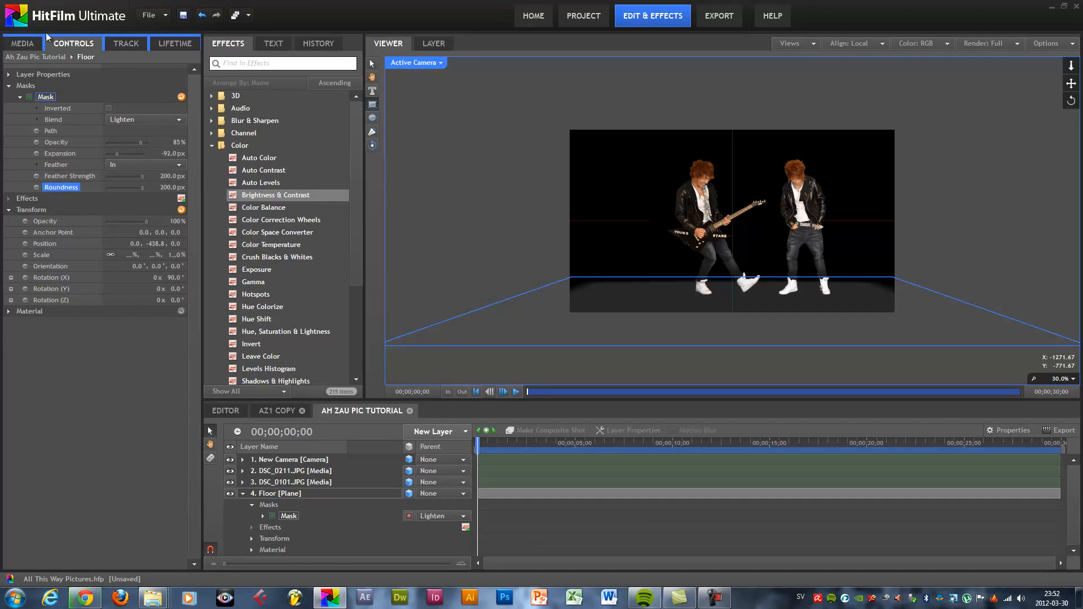
left_click(70, 101)
left_click(421, 236)
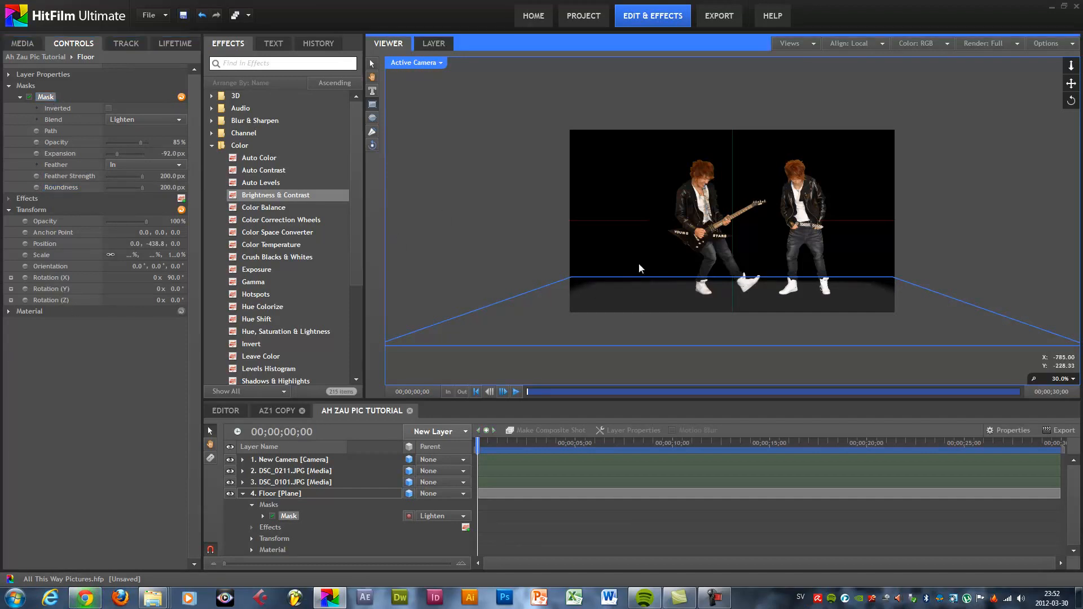
left_click(186, 15)
left_click(141, 404)
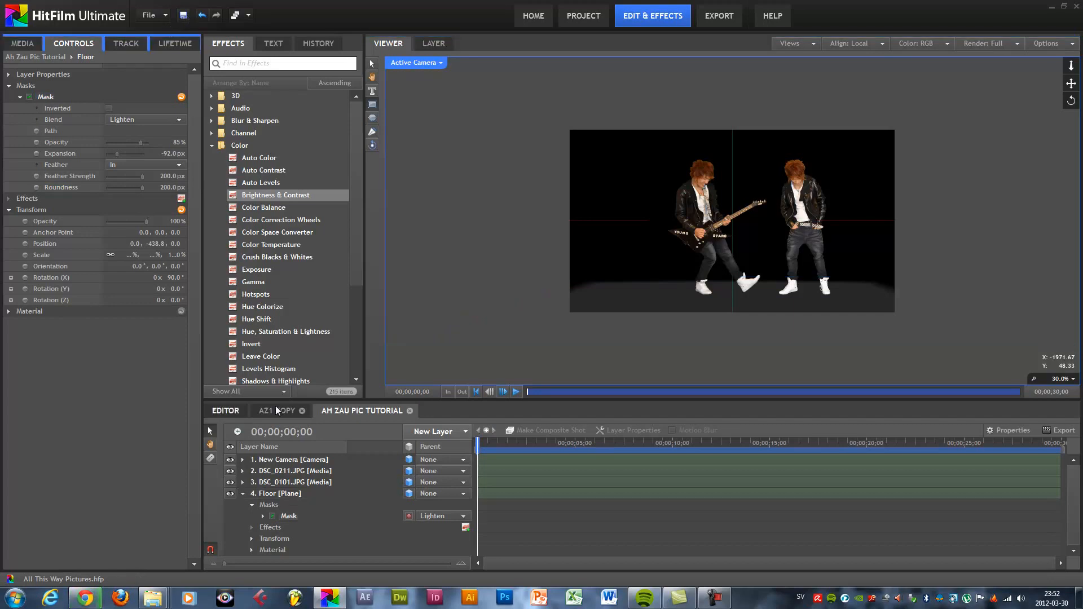
Step: Collapse the Floor layer's properties and review the finished AZ1 Copy composition before returning to the Ah Zau Pic Tutorial composition
left_click(376, 68)
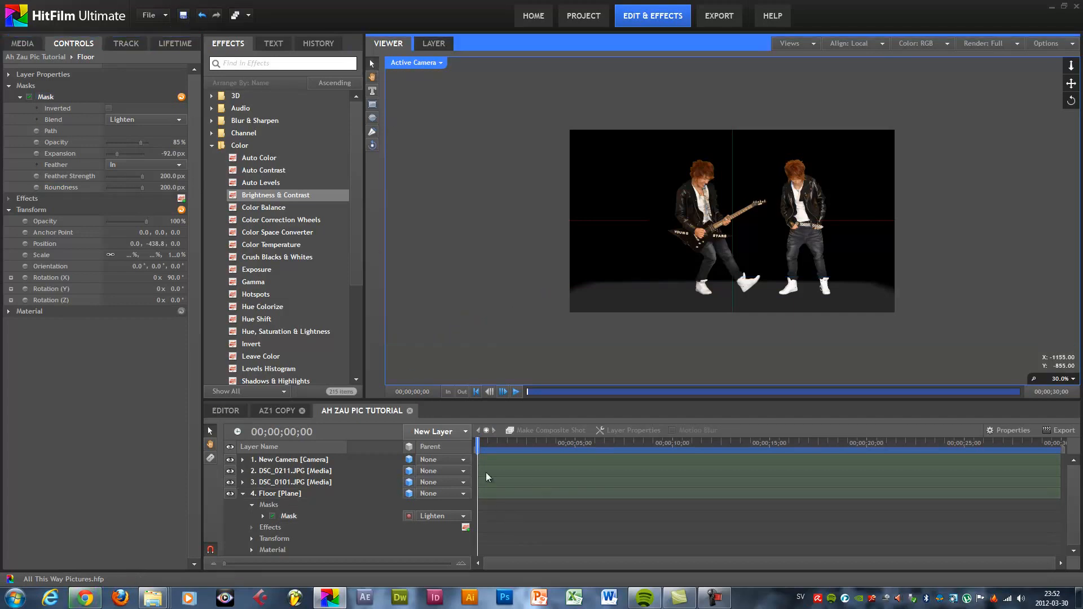
left_click(264, 494)
left_click(243, 494)
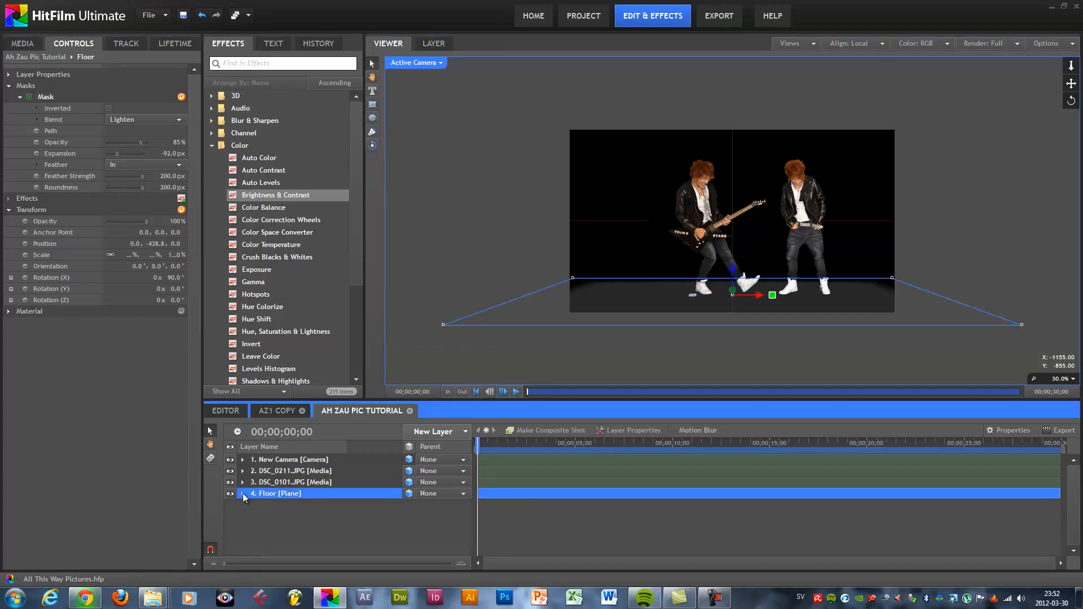
left_click(409, 228)
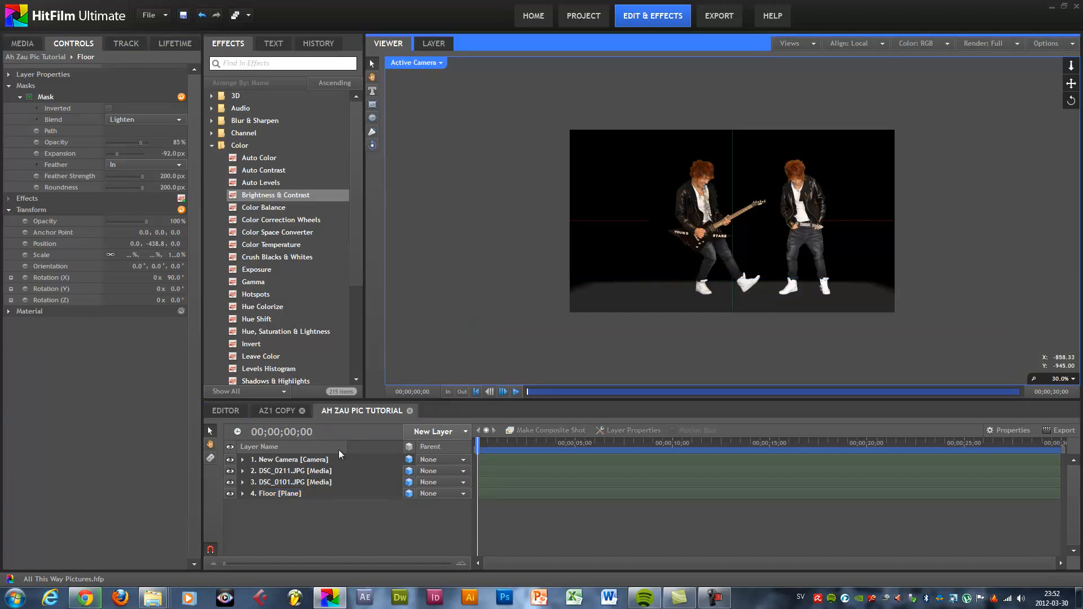
left_click(266, 415)
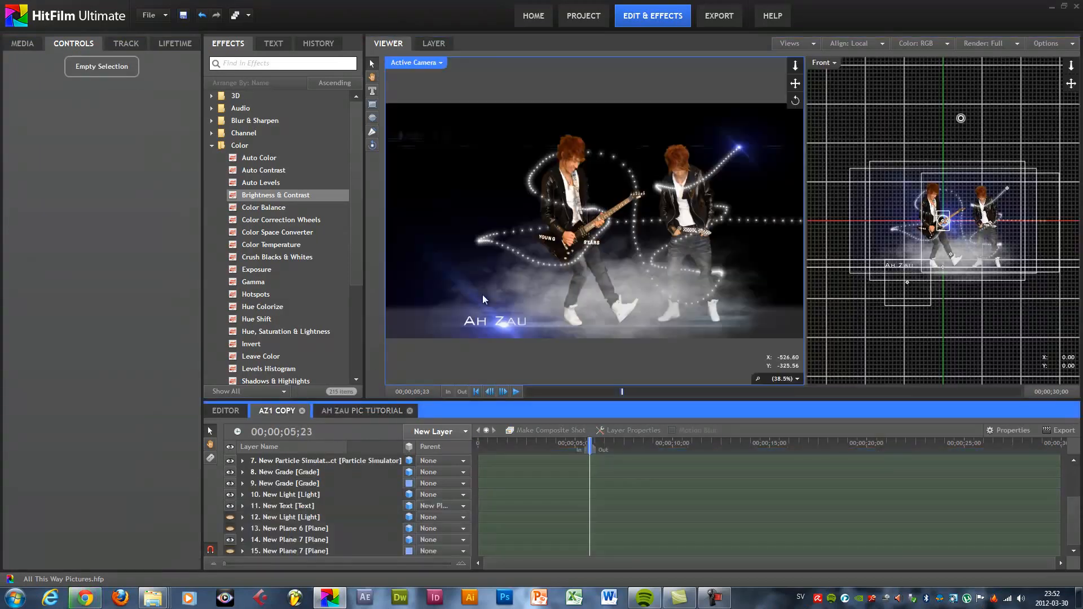
left_click(363, 416)
Step: Add a grade layer and place it directly above the Floor layer in the stack
left_click(435, 431)
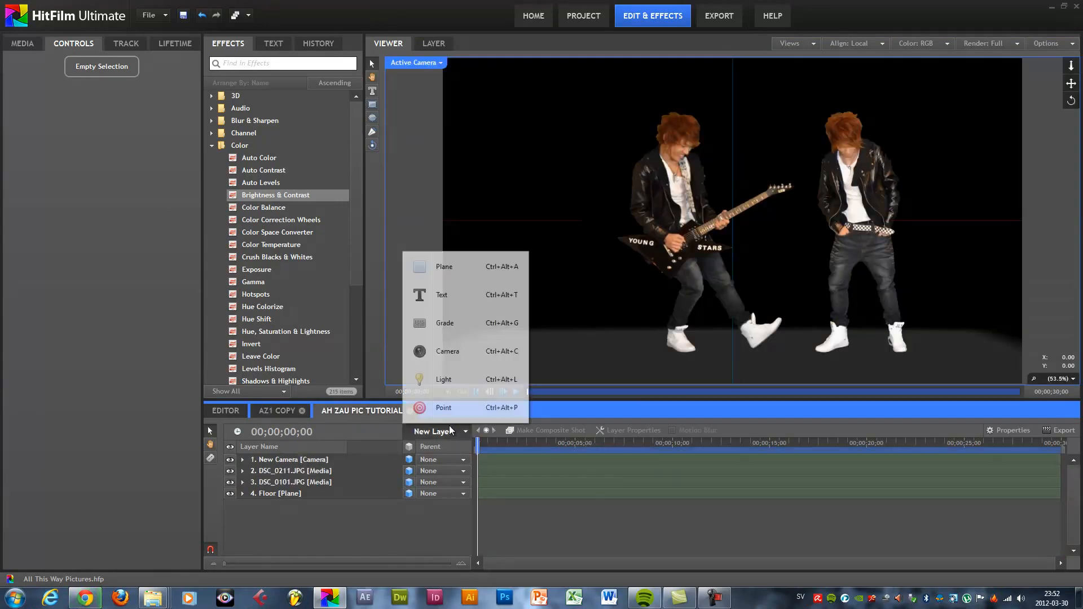
left_click(461, 330)
left_click_drag(351, 459, 349, 500)
left_click(326, 484)
left_click(330, 493)
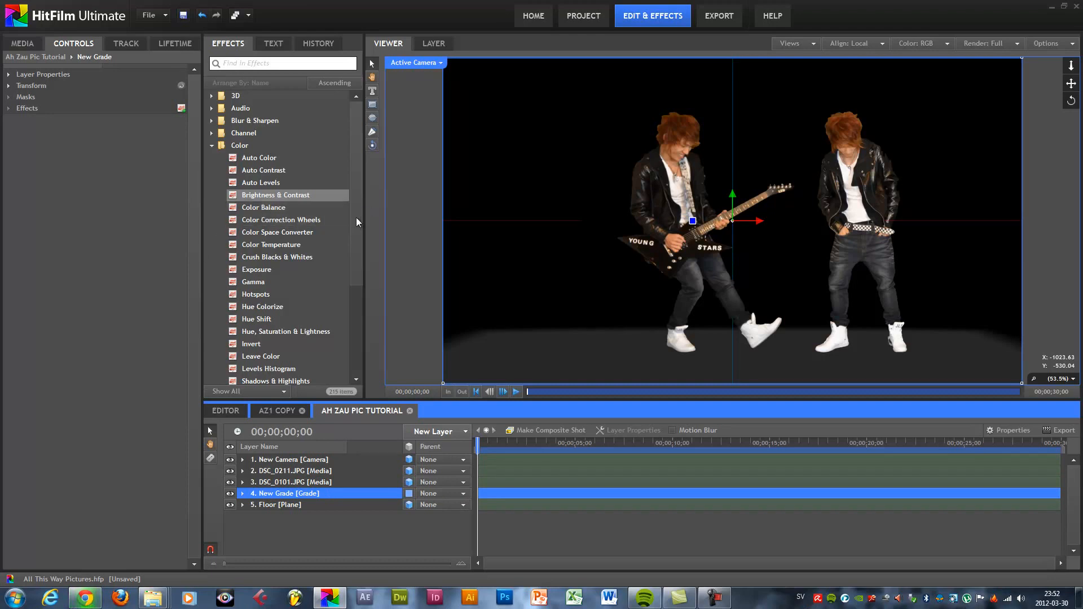
Step: Apply the Light Flares effect from the Generate category to the new grade layer
left_click(212, 146)
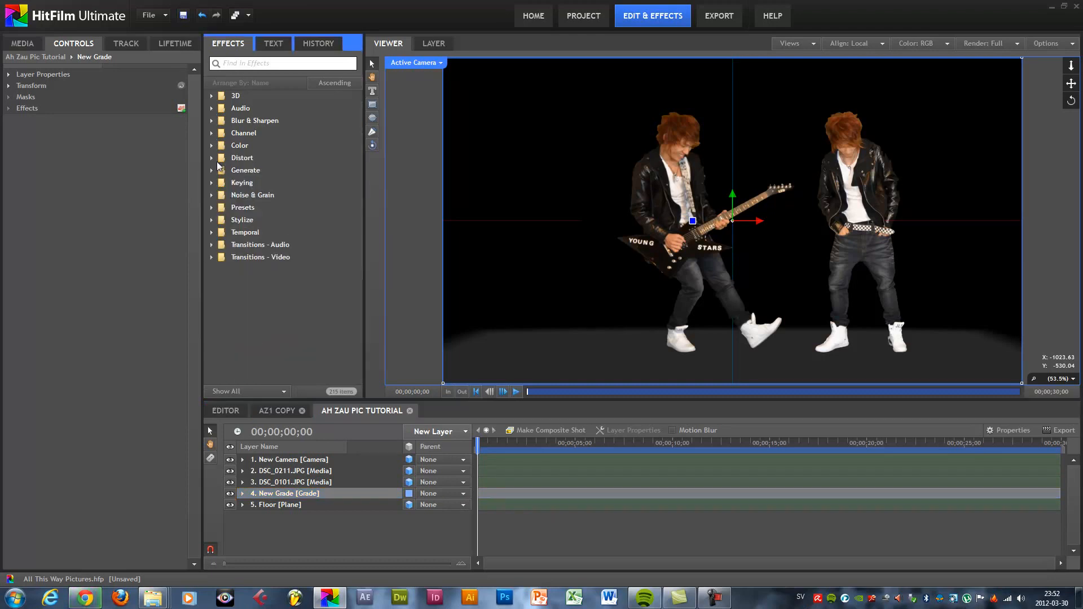
left_click(212, 171)
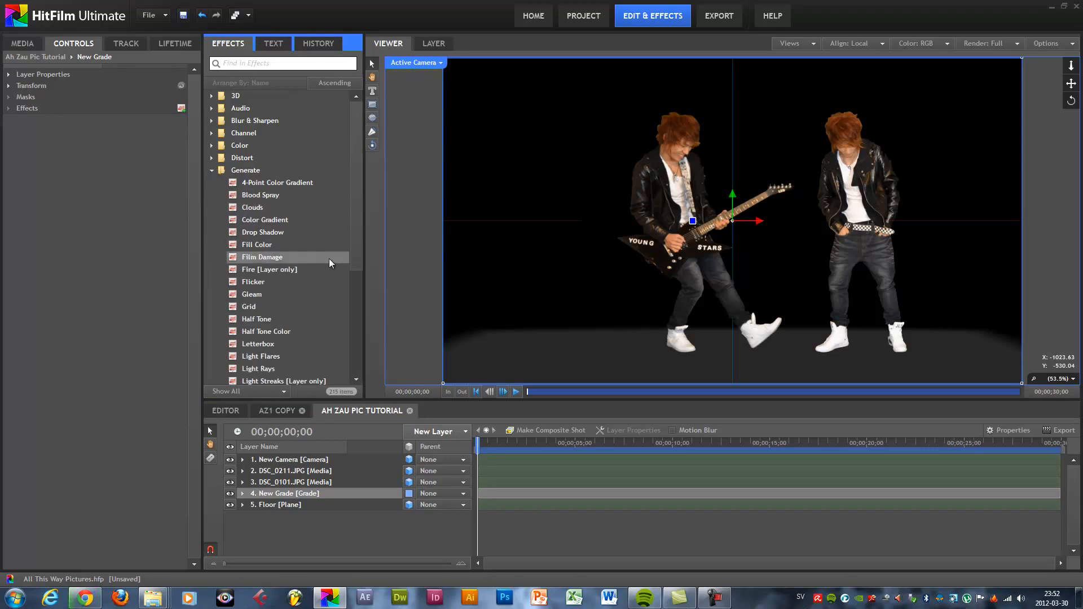
scroll(307, 336, "down", 2)
left_click_drag(278, 287, 305, 496)
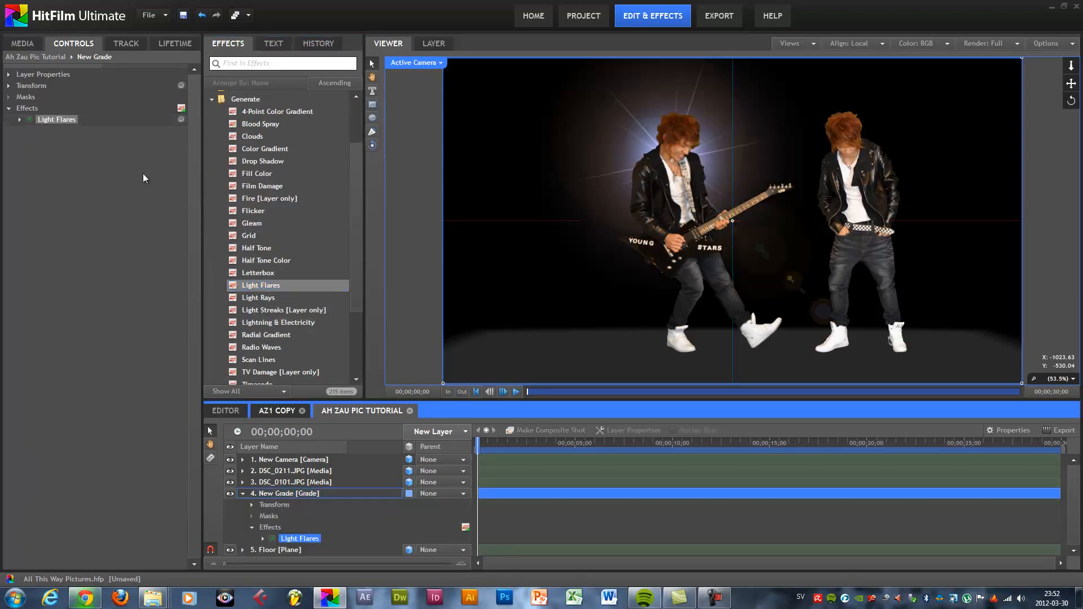
Step: Set the Flare Type of the grade layer's Light Flares effect to Digital Blocks
left_click(21, 119)
left_click(138, 130)
scroll(137, 203, "down", 3)
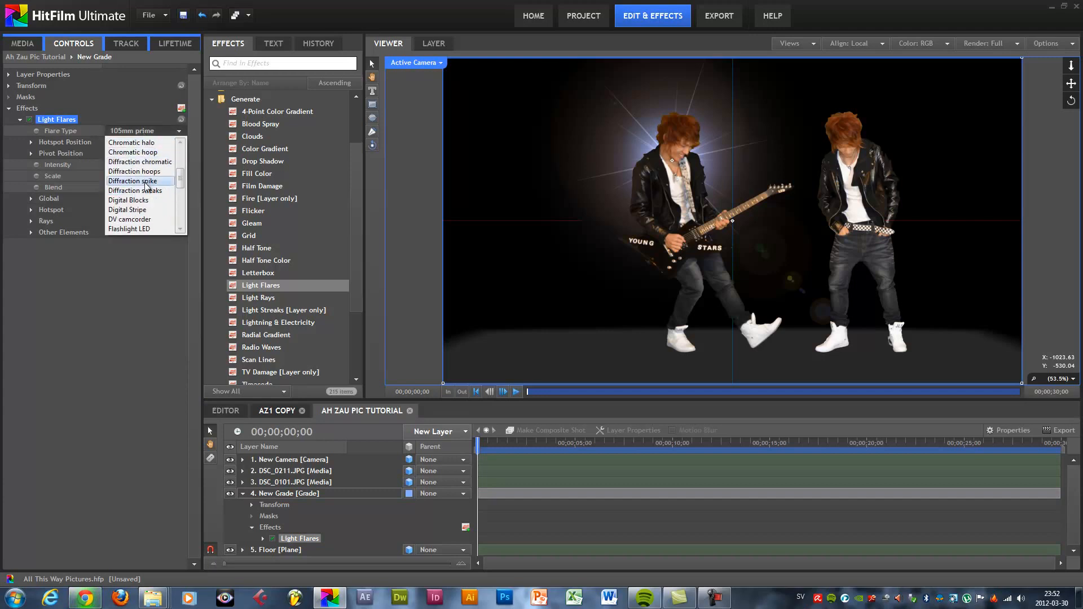
left_click(138, 200)
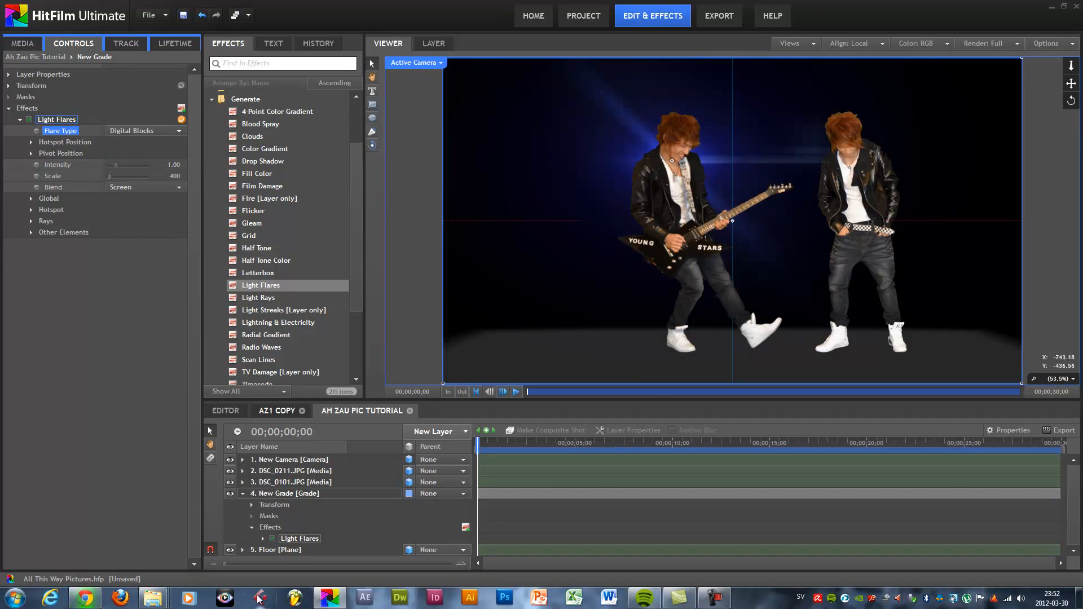
Step: Move the light flare's hotspot down onto the floor, to the left of the guitarist's feet
left_click(299, 538)
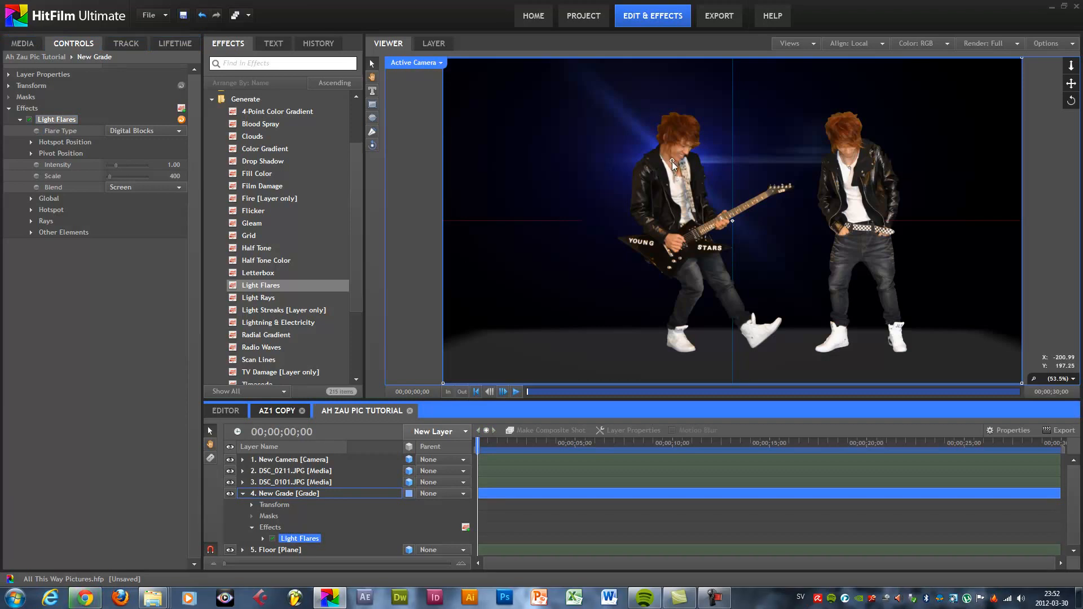
left_click_drag(672, 161, 584, 356)
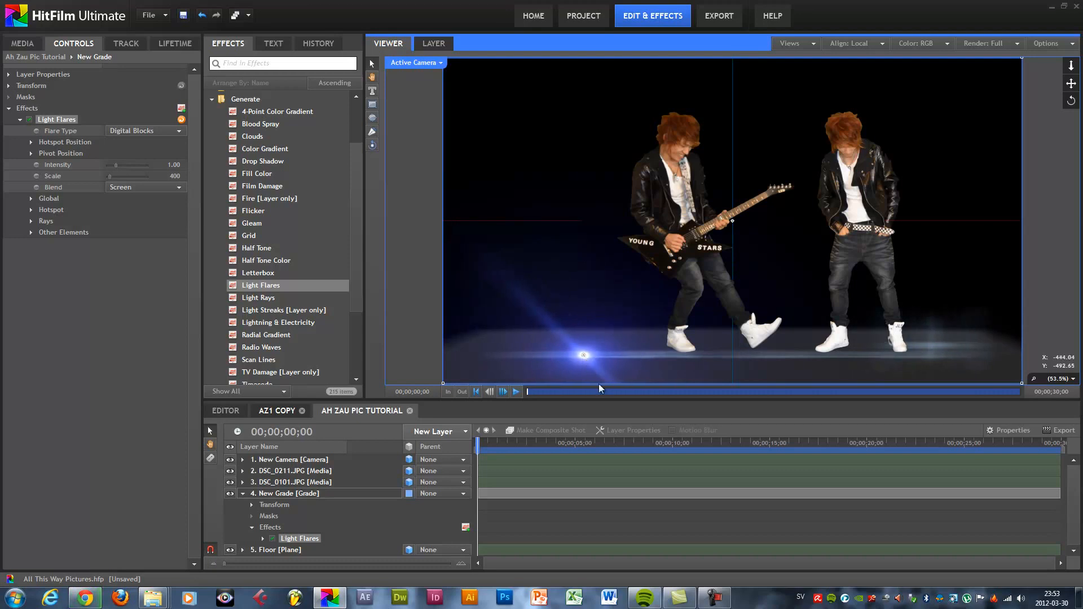
left_click(266, 493)
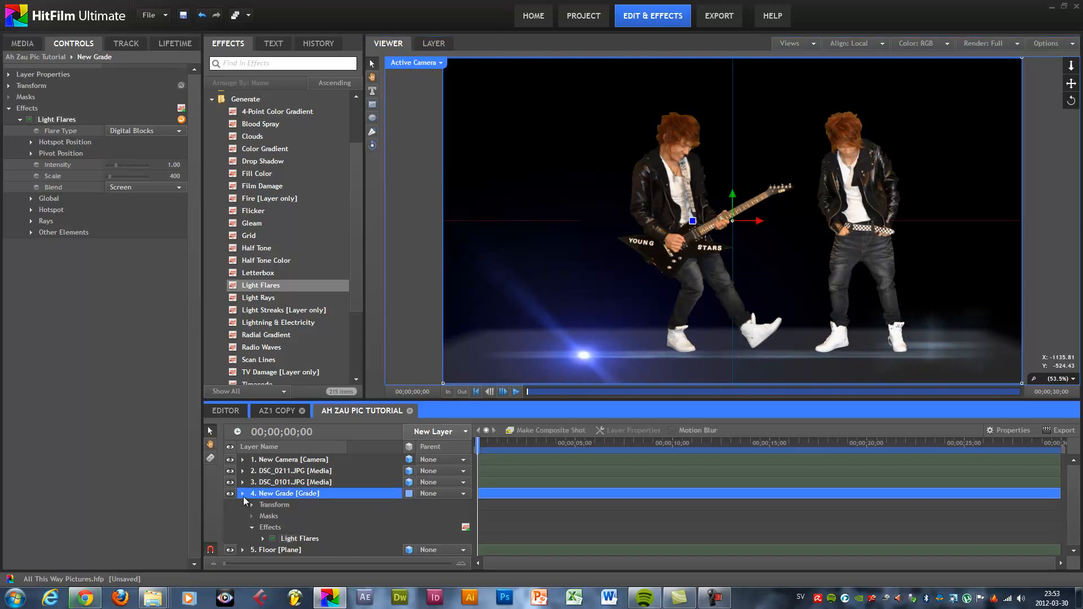
left_click(243, 493)
Step: Examine the particle trail in the AZ1 Copy composition and return to the tutorial composition
left_click(277, 411)
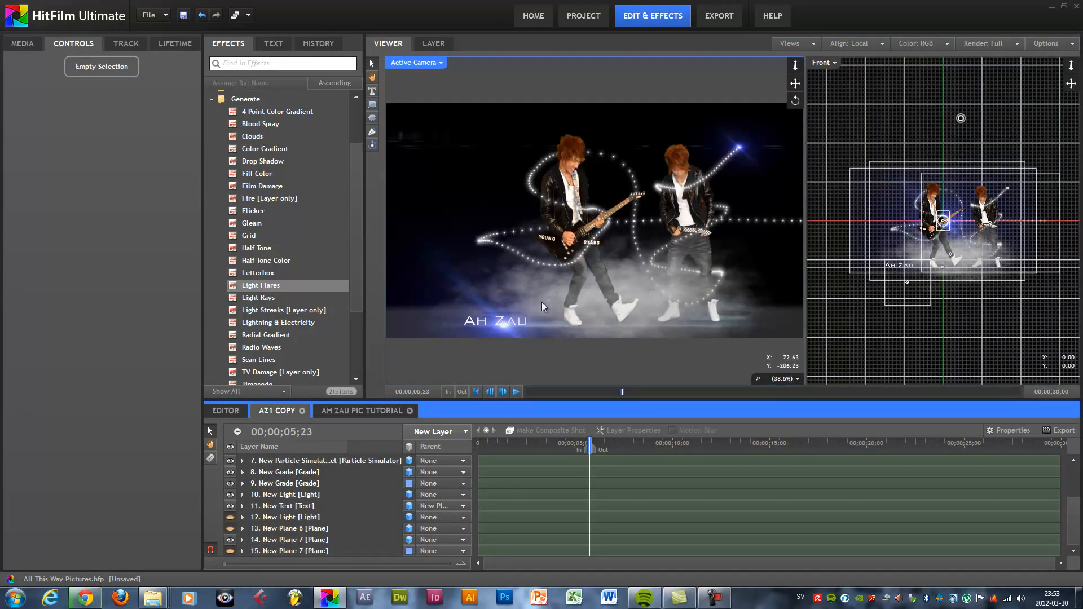
left_click(367, 410)
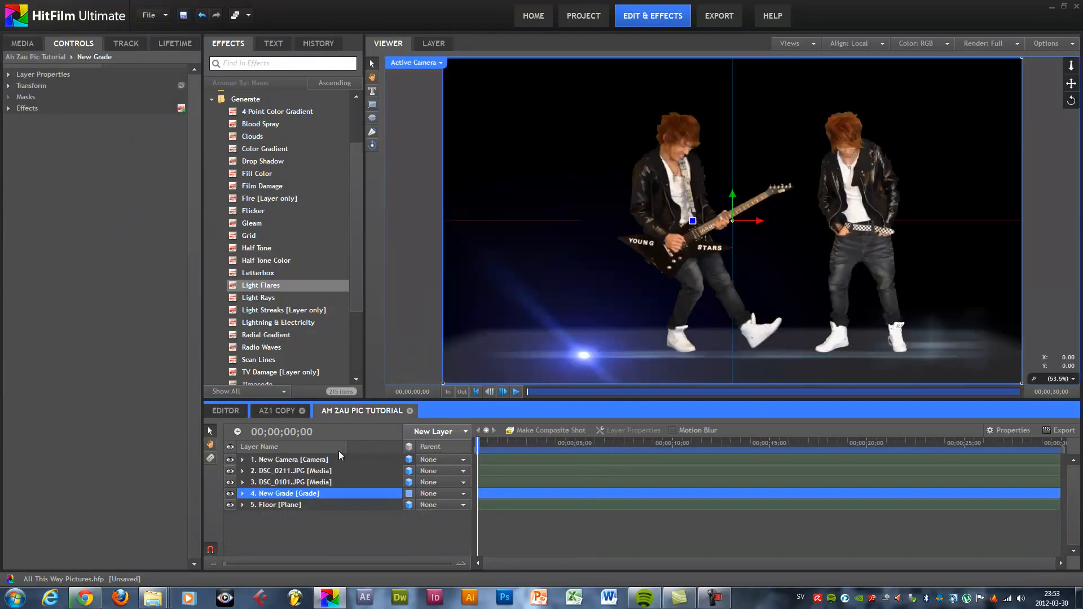
left_click(320, 483)
left_click(466, 432)
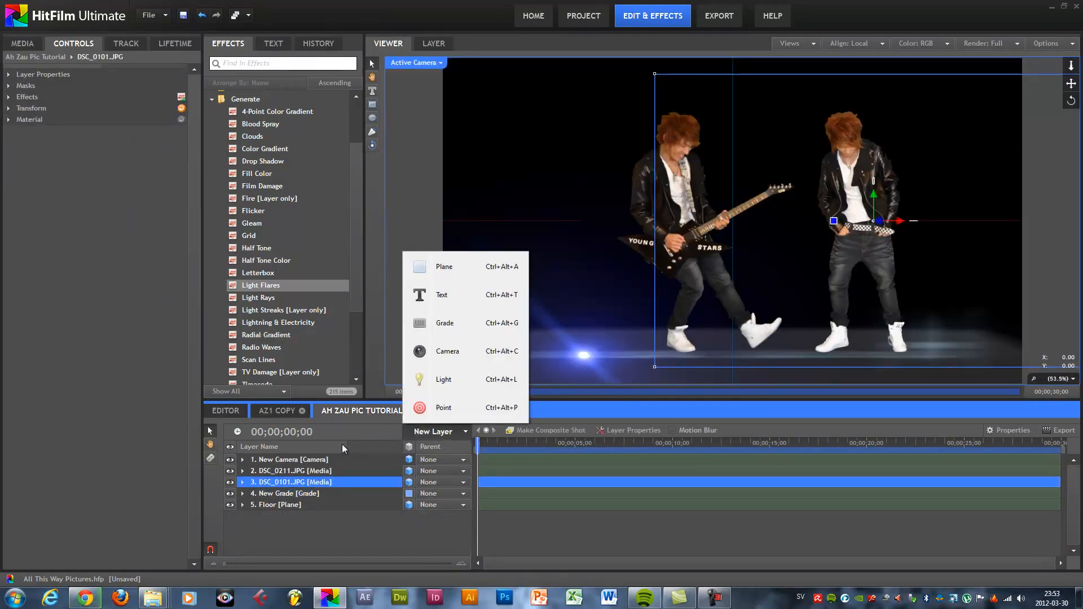
left_click(348, 481)
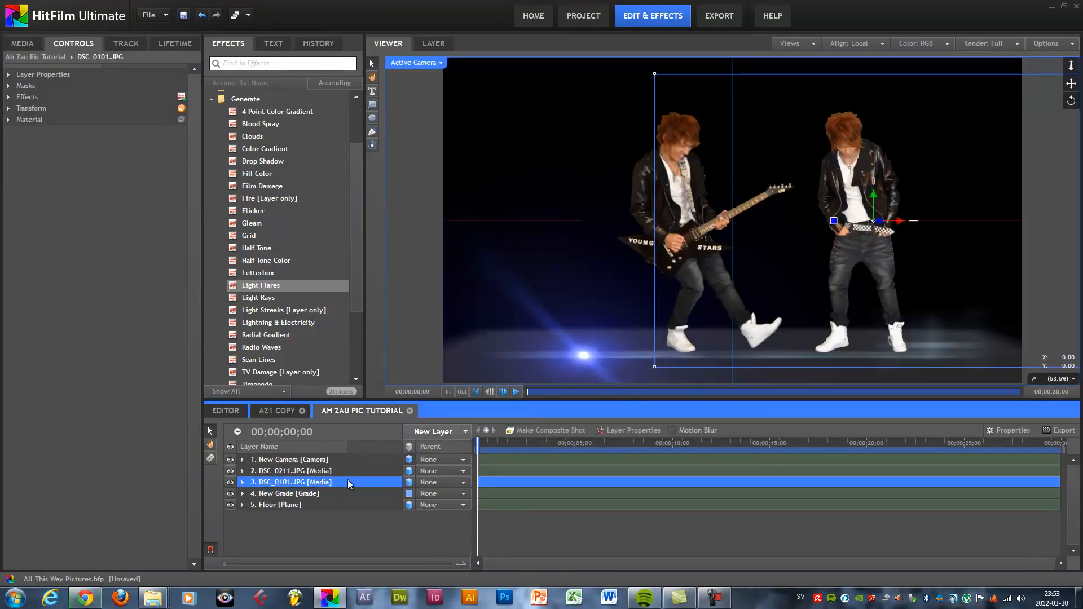
Step: Add a point layer directly above the grade layer and convert it to a 3D Plane layer
left_click(426, 437)
left_click(444, 417)
left_click_drag(326, 457, 327, 501)
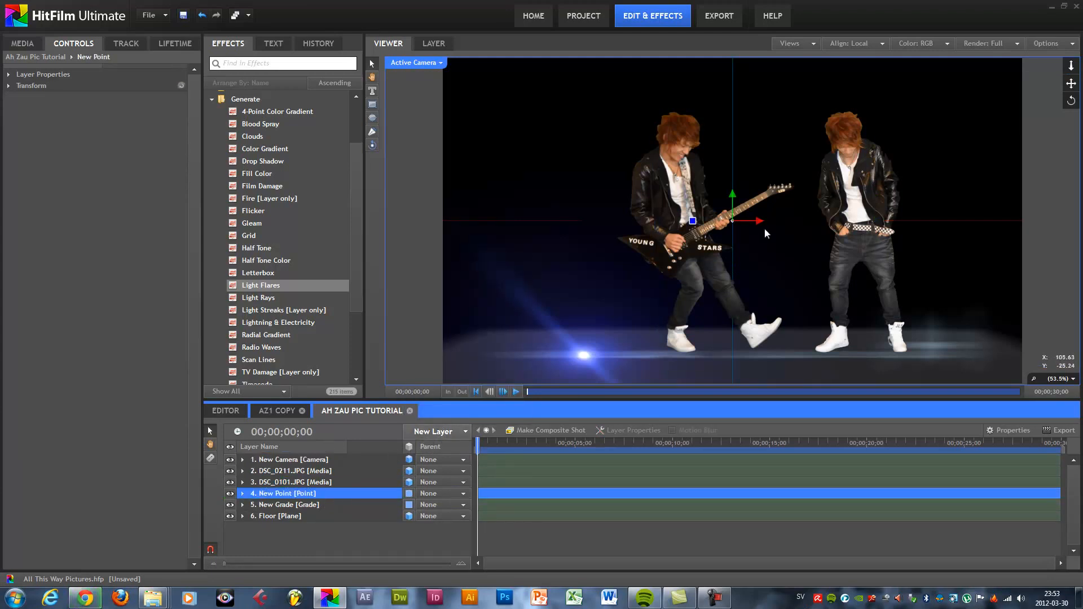
left_click(409, 493)
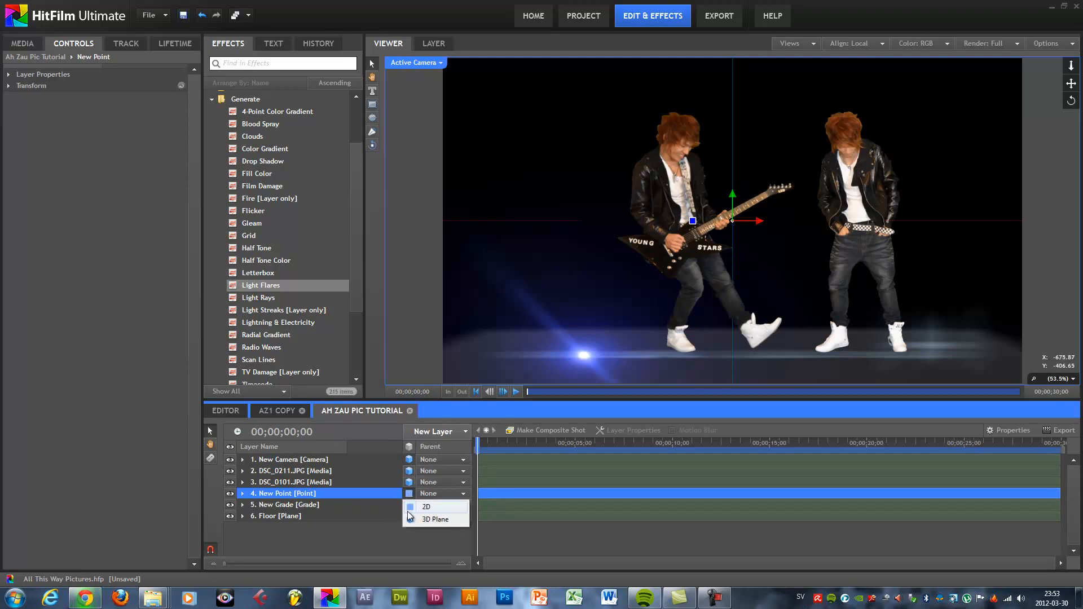
left_click(419, 516)
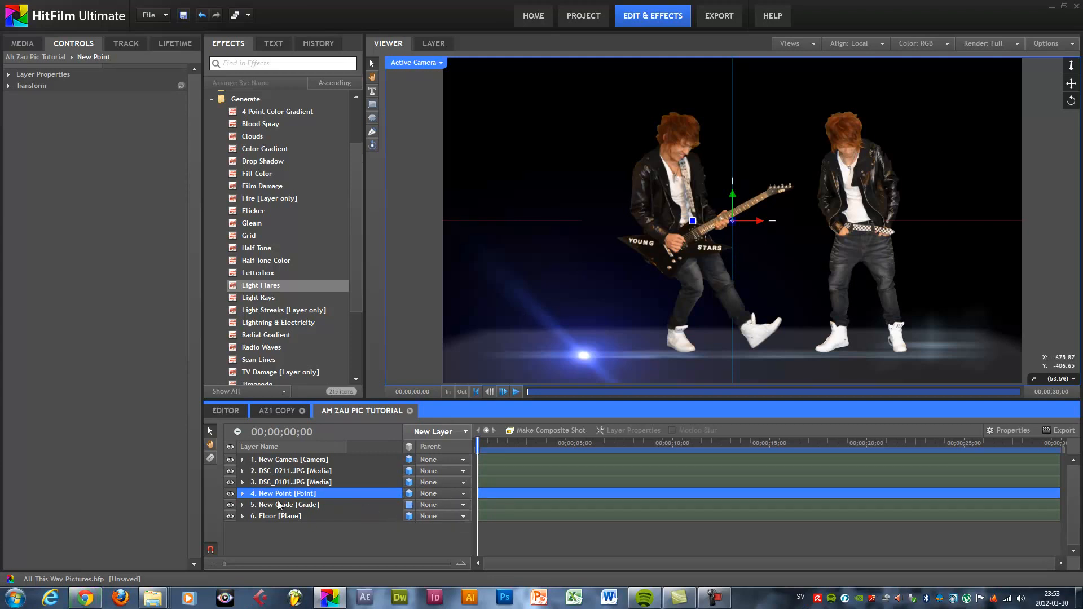
Step: Move the point past the frame's right edge to X 1074.5 and start keyframing its Position at 00;00;00;00
left_click(243, 493)
scroll(410, 499, "down", 1)
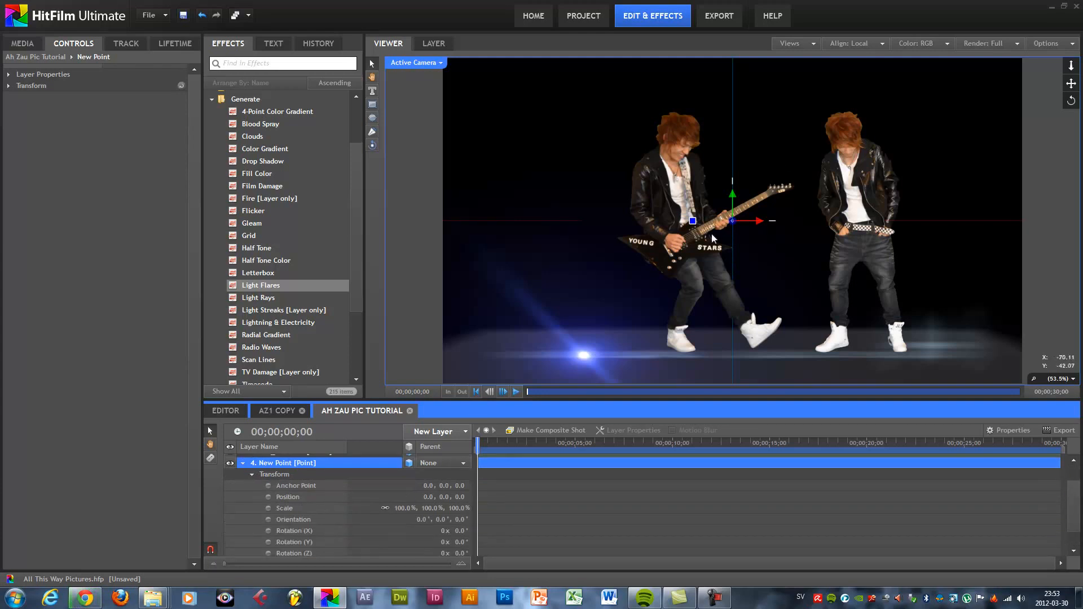
left_click_drag(759, 221, 1082, 219)
scroll(937, 215, "down", 1)
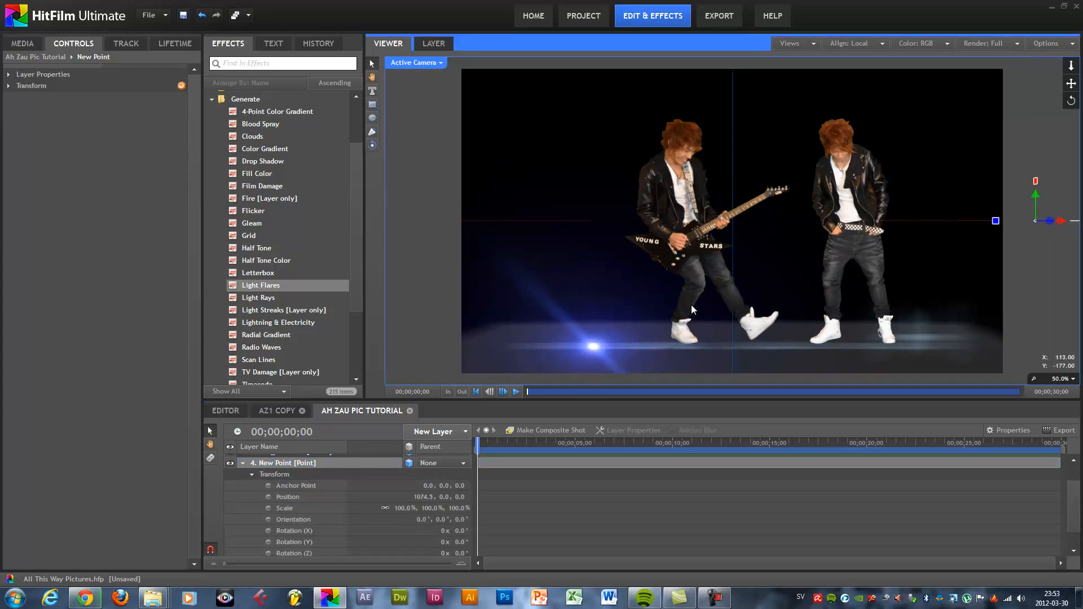
left_click(268, 497)
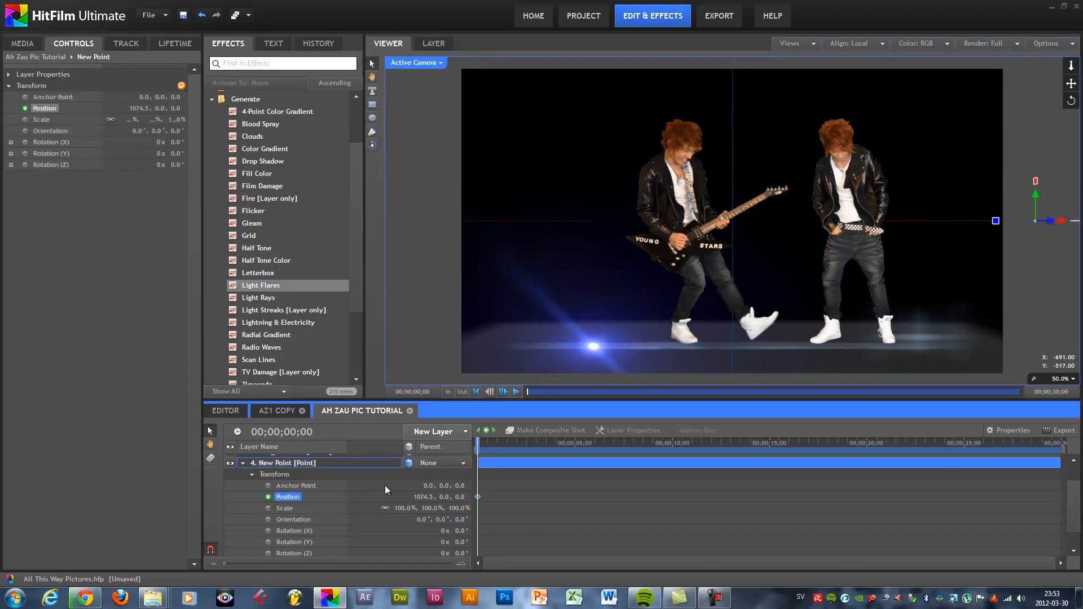
Step: Keyframe the point's path leftward past the guitarist from 00;00;01;04, ending at about -394.8, -217.9 at 00;00;03;04
left_click_drag(478, 443, 500, 443)
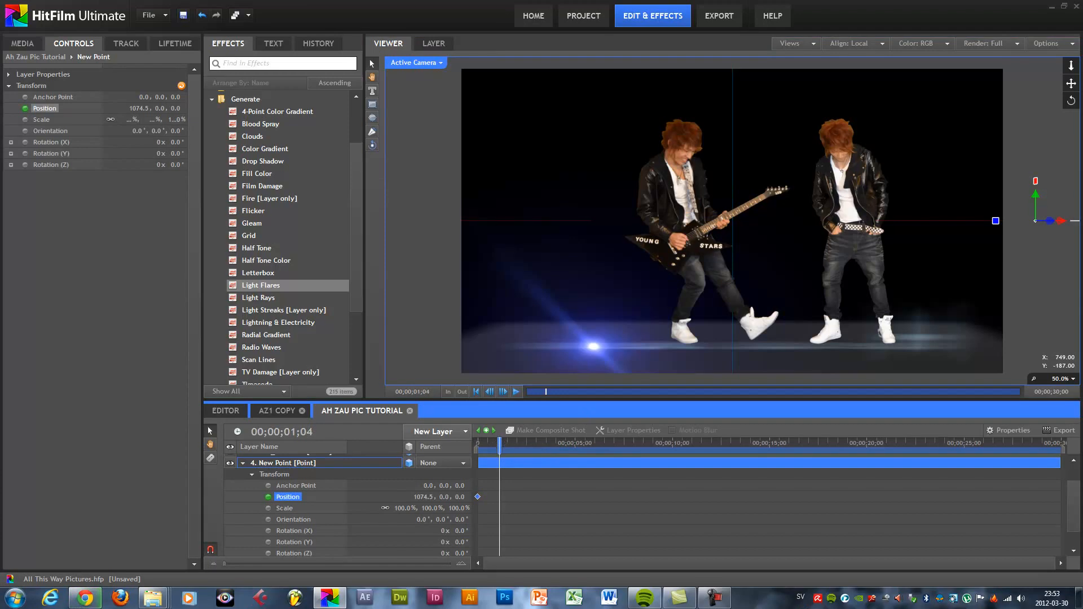
left_click_drag(1048, 221, 638, 177)
mouse_move(507, 444)
left_mouse_down()
mouse_move(536, 444)
mouse_move(505, 444)
mouse_move(515, 444)
left_mouse_up()
left_click_drag(658, 203, 573, 209)
left_click_drag(515, 445, 538, 445)
left_click_drag(609, 238, 623, 256)
Step: Keyframe the point's Position across the guitarist's legs at 00;00;04;04 and at 79.0, -10.0 between both figures at 00;00;04;27
left_click_drag(538, 445, 557, 445)
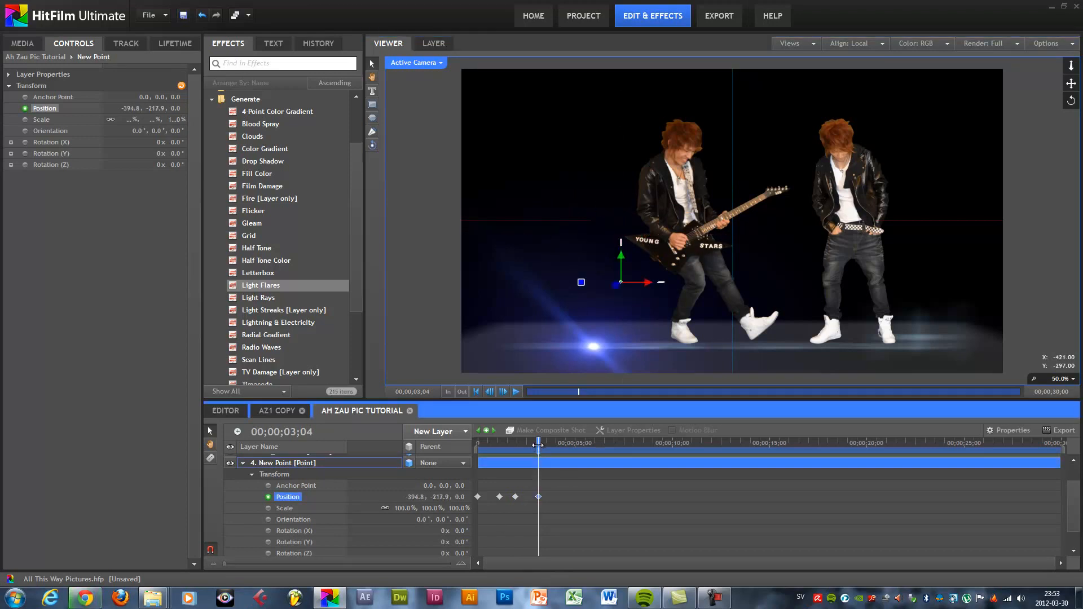
left_click_drag(648, 282, 697, 258)
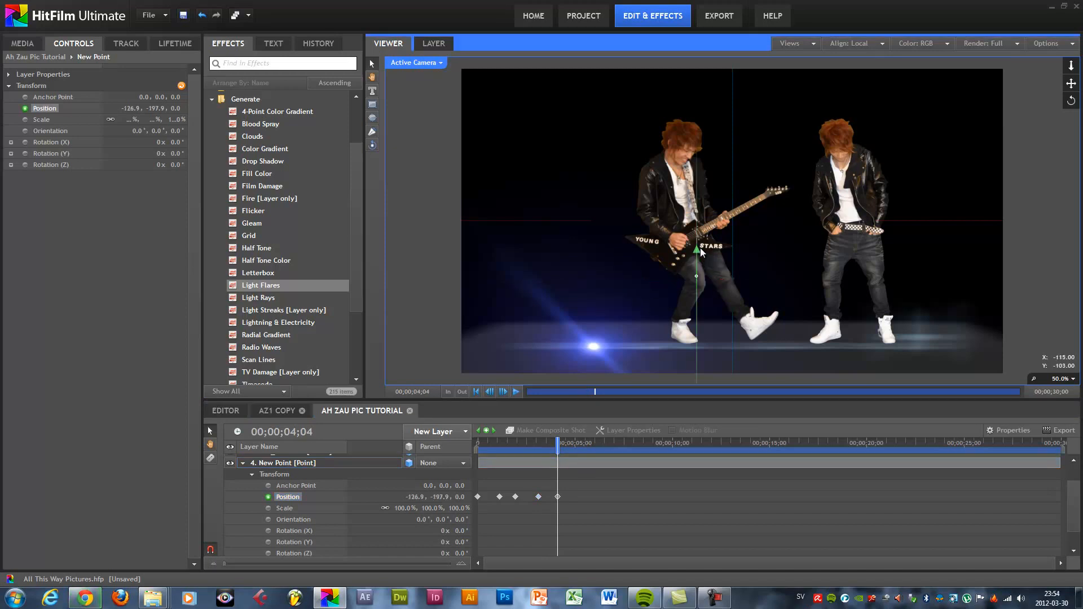
mouse_move(559, 446)
left_mouse_down()
mouse_move(595, 446)
mouse_move(573, 446)
left_mouse_up()
left_click_drag(725, 273, 780, 223)
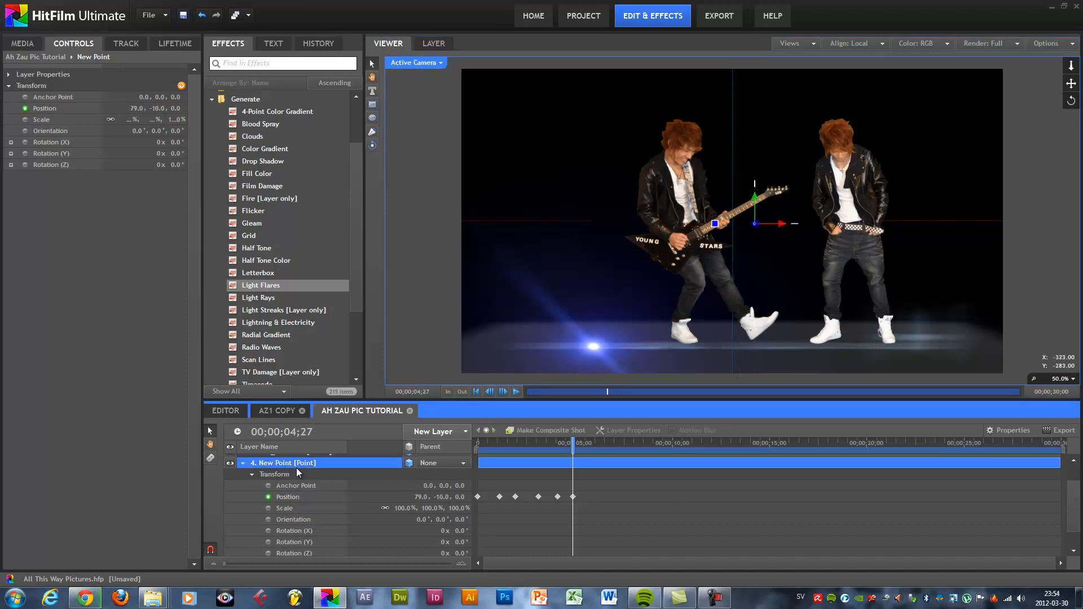
left_click(243, 463)
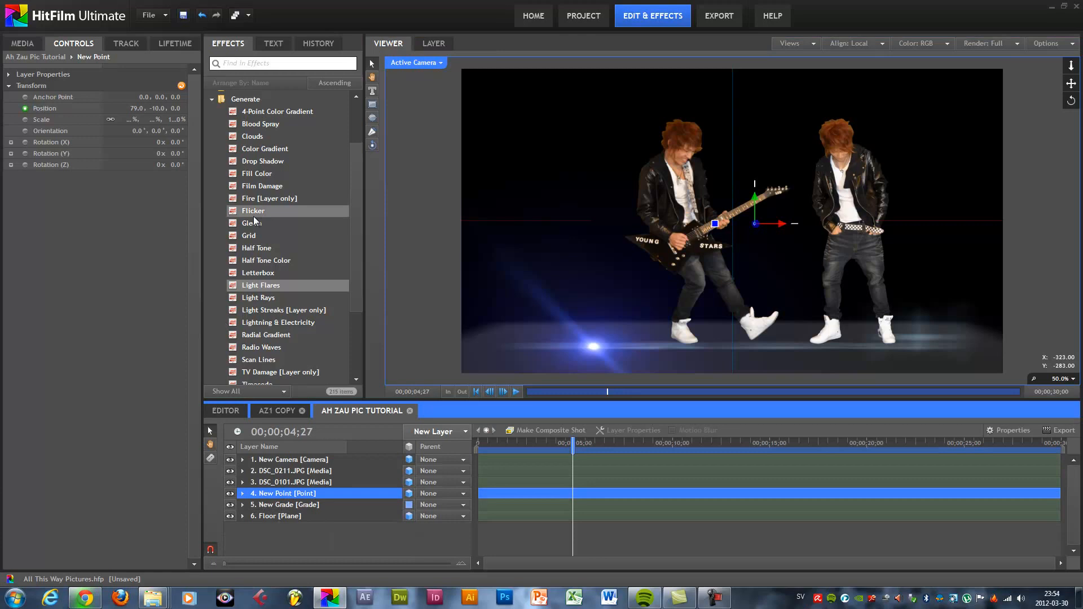
Step: Add a Particle Simulator from the 3D effects directly above the point layer
left_click(213, 98)
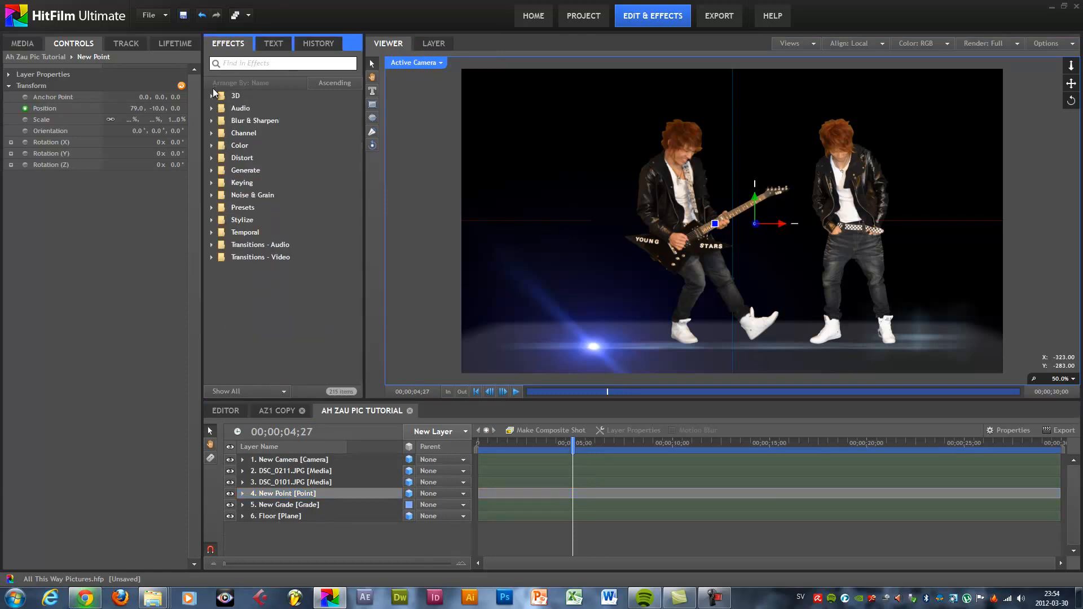
left_click(212, 95)
left_click_drag(266, 195, 289, 497)
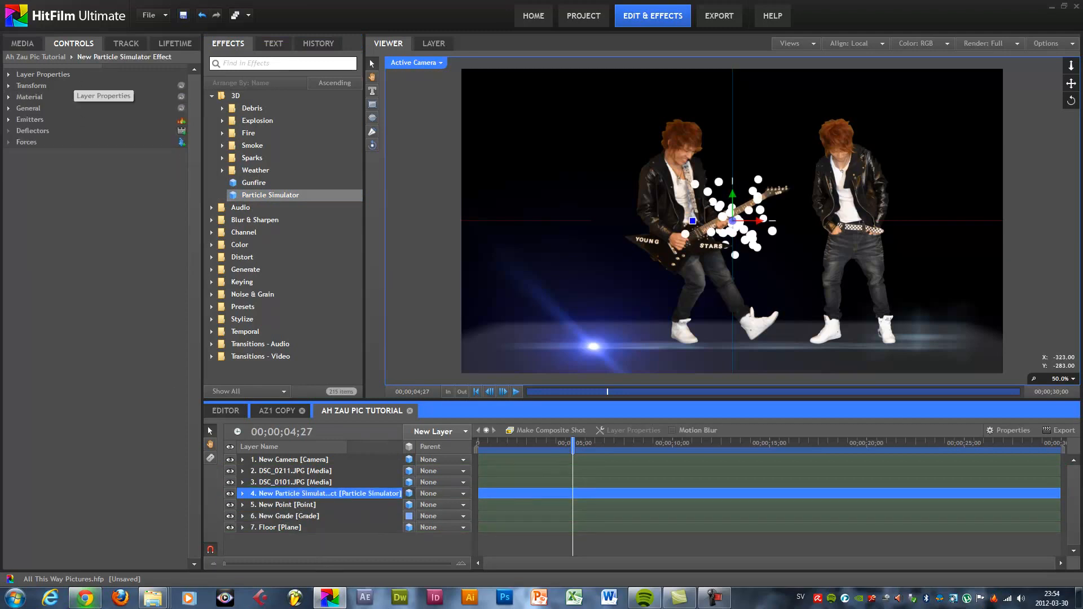
Step: Load star_128x128 as the texture in the Appearance settings of the emitter's particle system
left_click(9, 120)
left_click(21, 131)
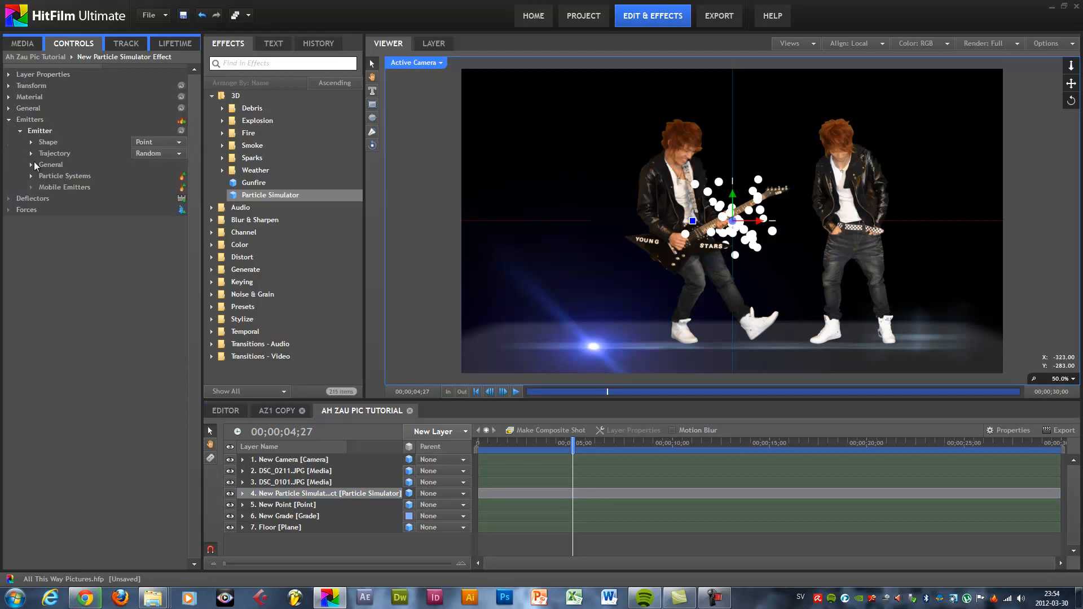
left_click(30, 176)
left_click(42, 188)
left_click(56, 210)
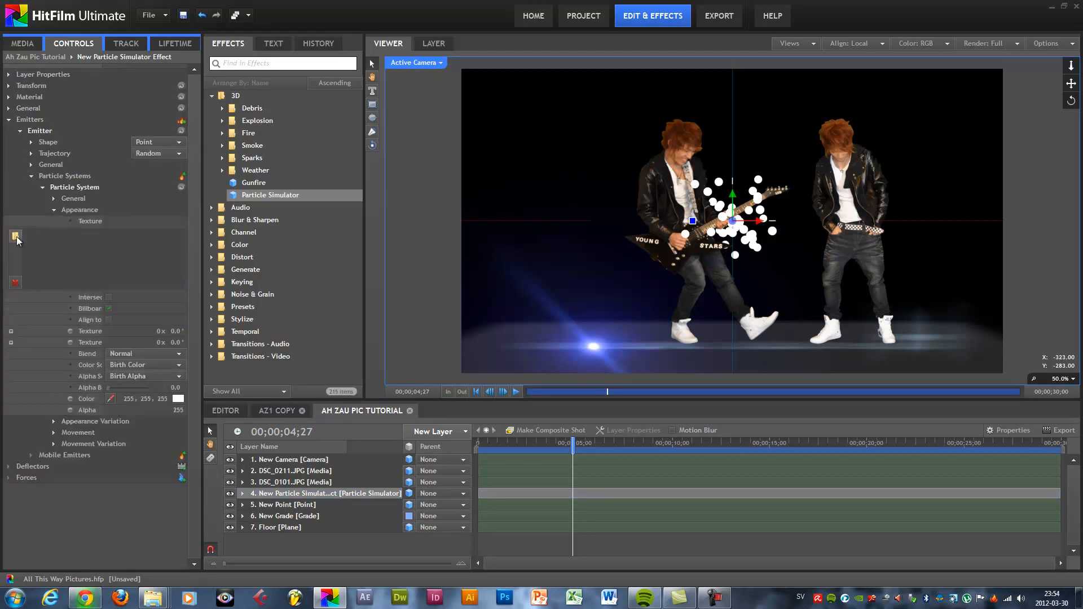
left_click(15, 236)
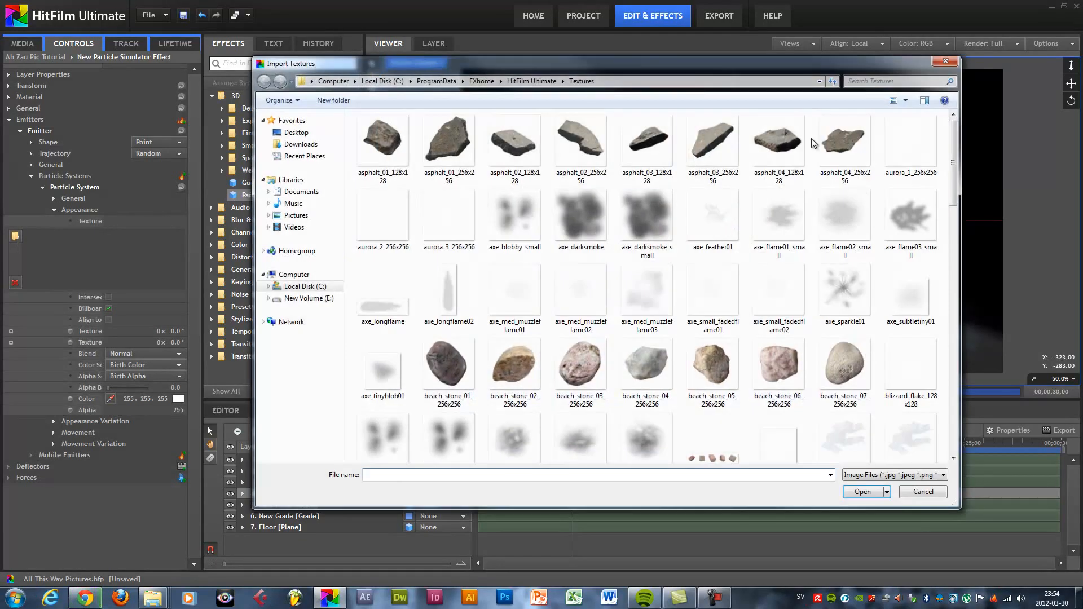
left_click_drag(952, 359, 949, 399)
left_click(911, 372)
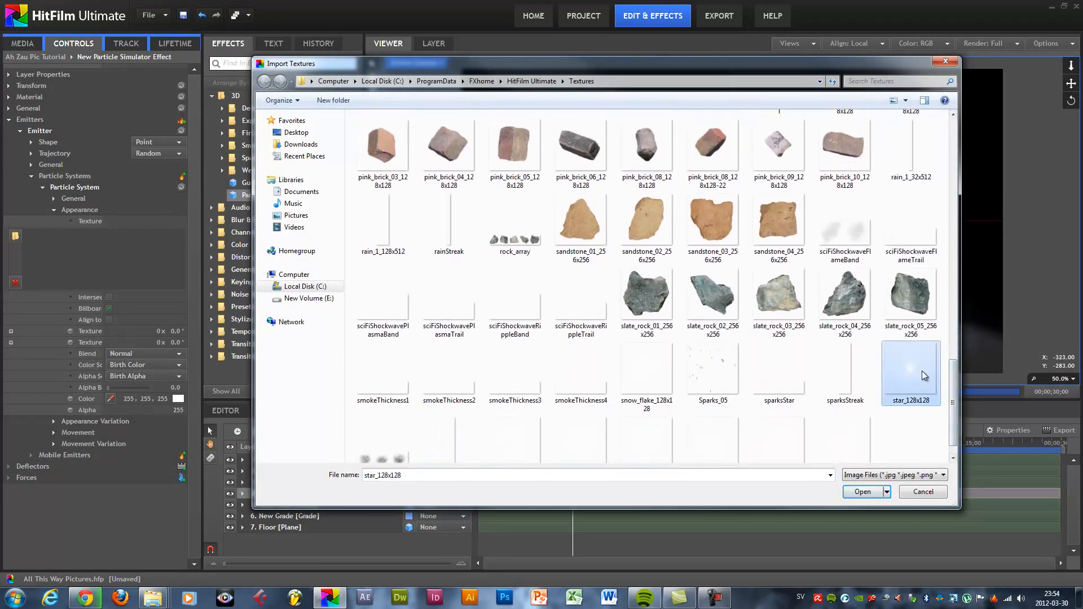
left_click(863, 492)
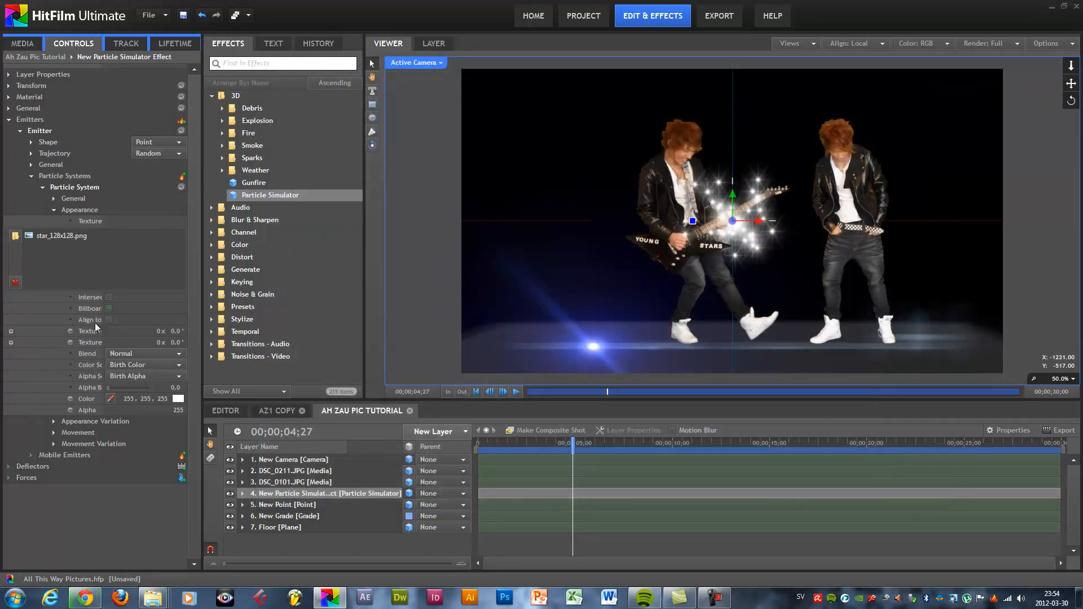
Step: Set the particle system's movement to a Life of 20 s, a Scale of 40% and a Speed of 0
left_click(54, 433)
scroll(71, 435, "down", 2)
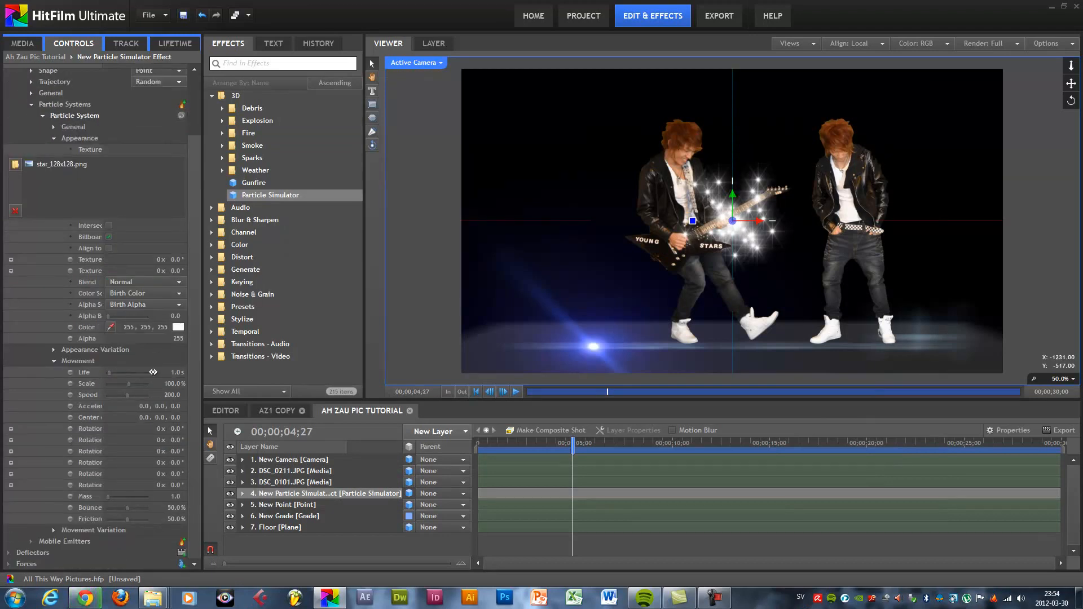
left_click(165, 371)
type("20")
key("Return")
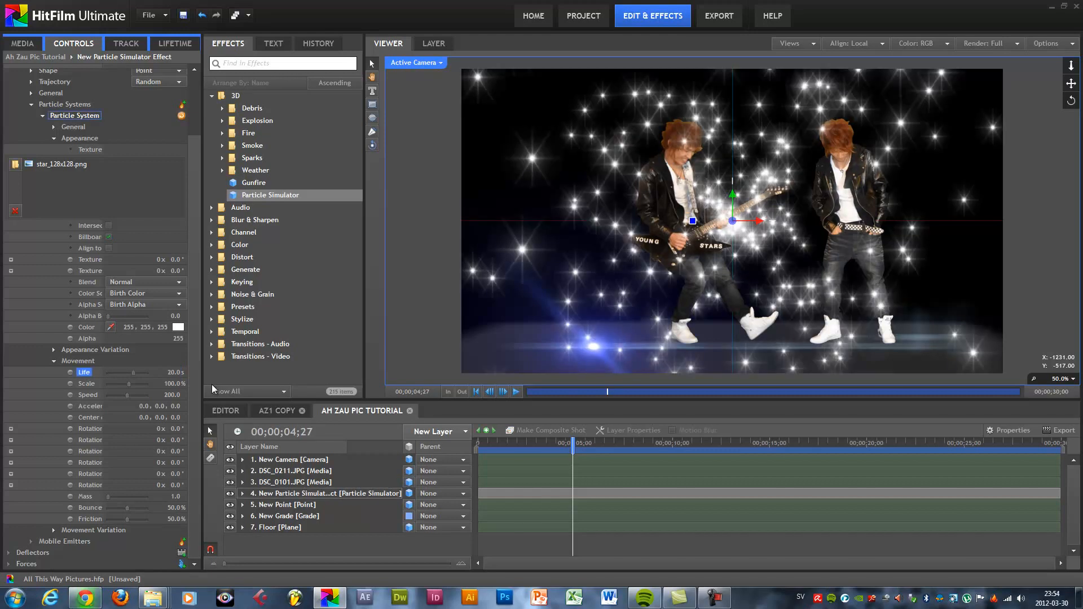
left_click(172, 387)
type("40")
key("Return")
left_click(173, 396)
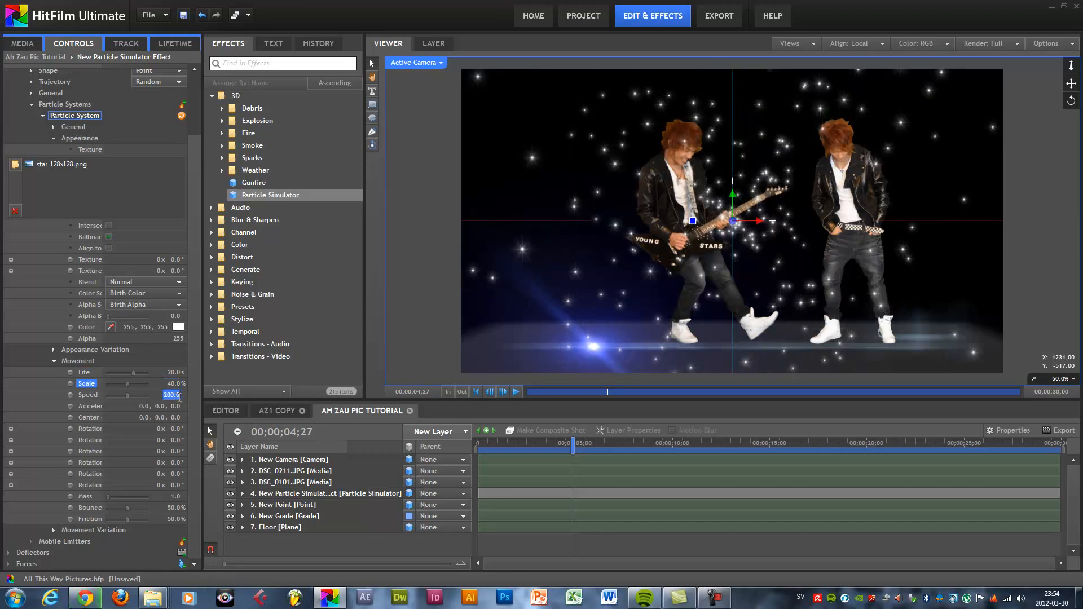
type("0")
key("Return")
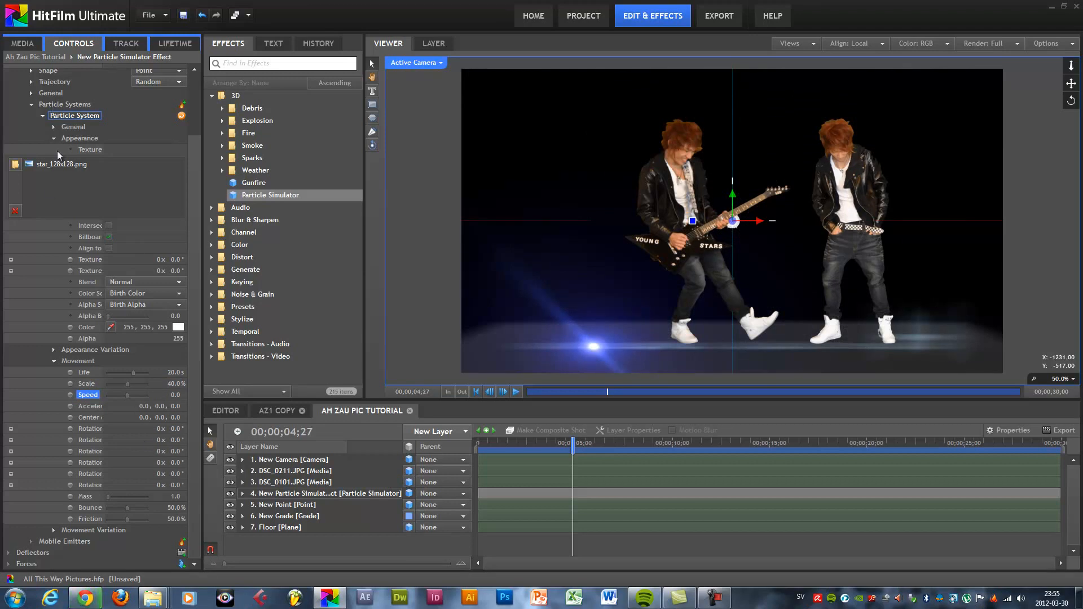
Step: Attach the particle emitter's shape to the New Point layer and collapse the emitter settings
scroll(56, 134, "up", 3)
left_click(31, 143)
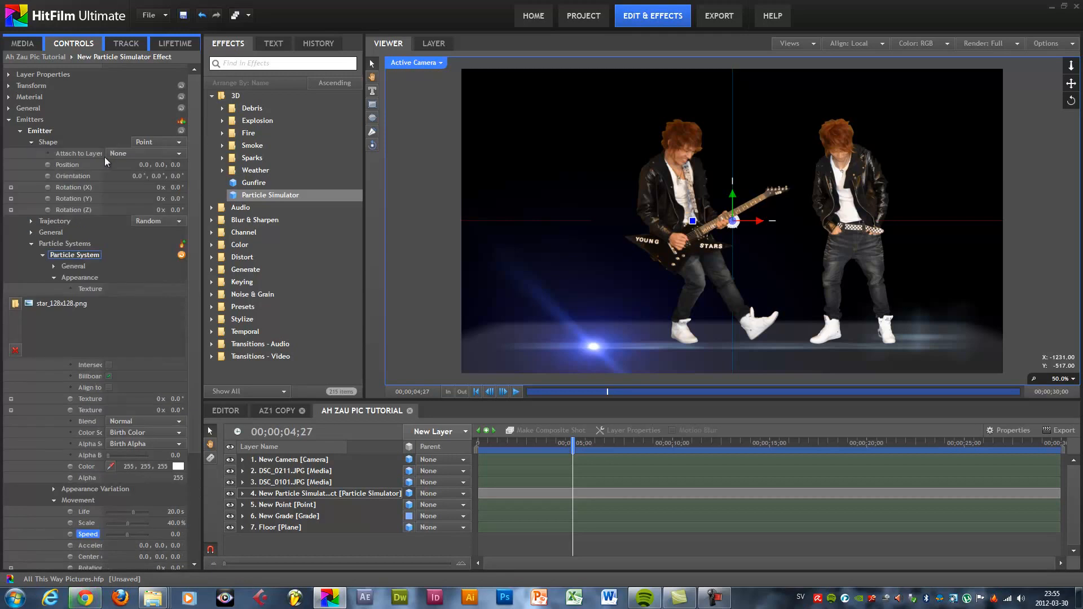
left_click_drag(101, 63, 107, 63)
left_click(127, 153)
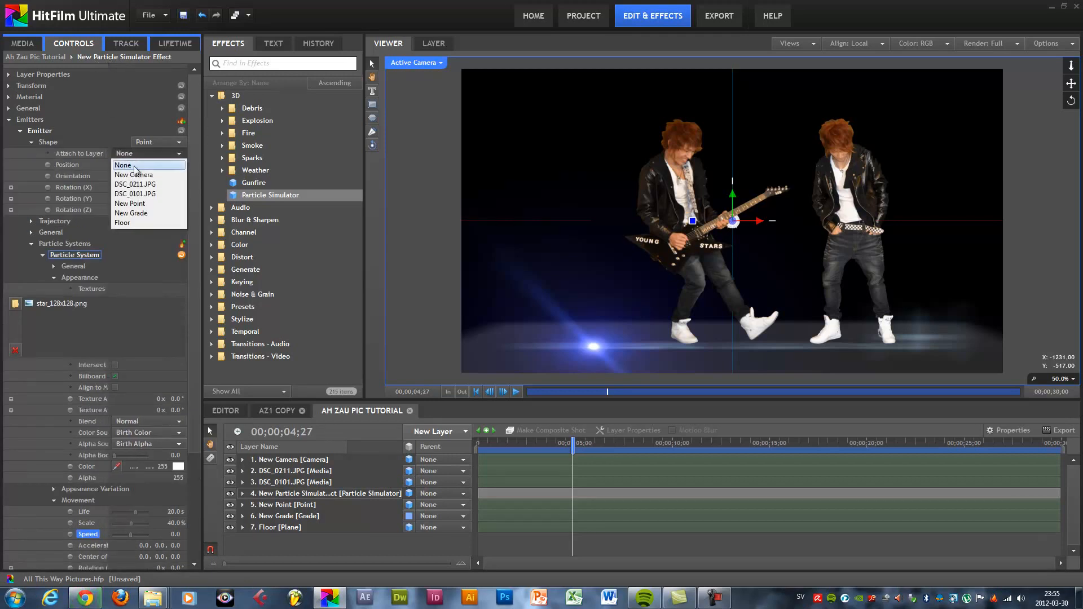
left_click(138, 203)
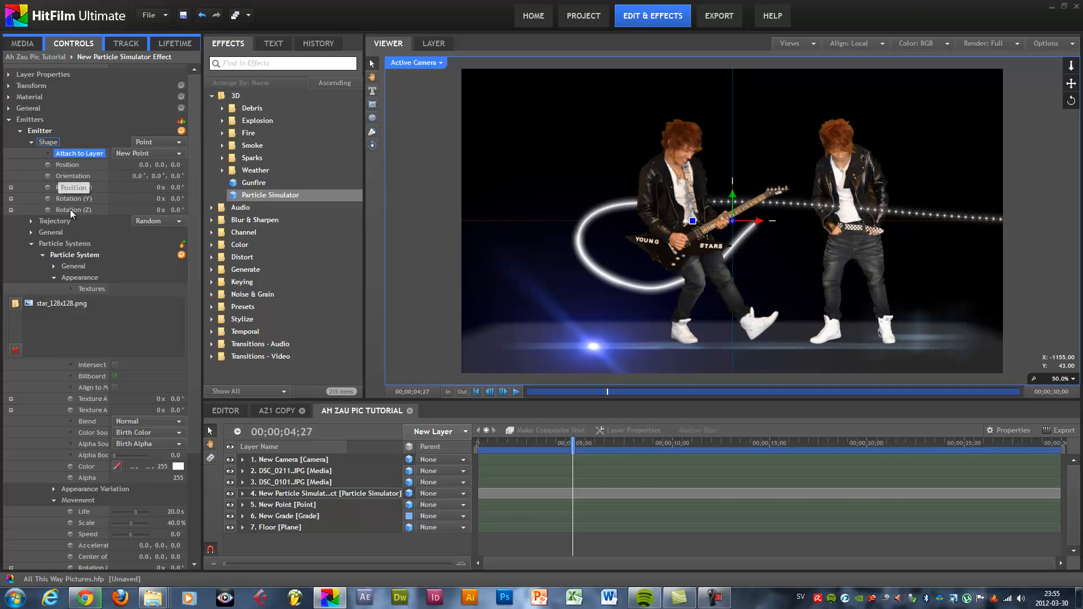
left_click(30, 142)
left_click(20, 131)
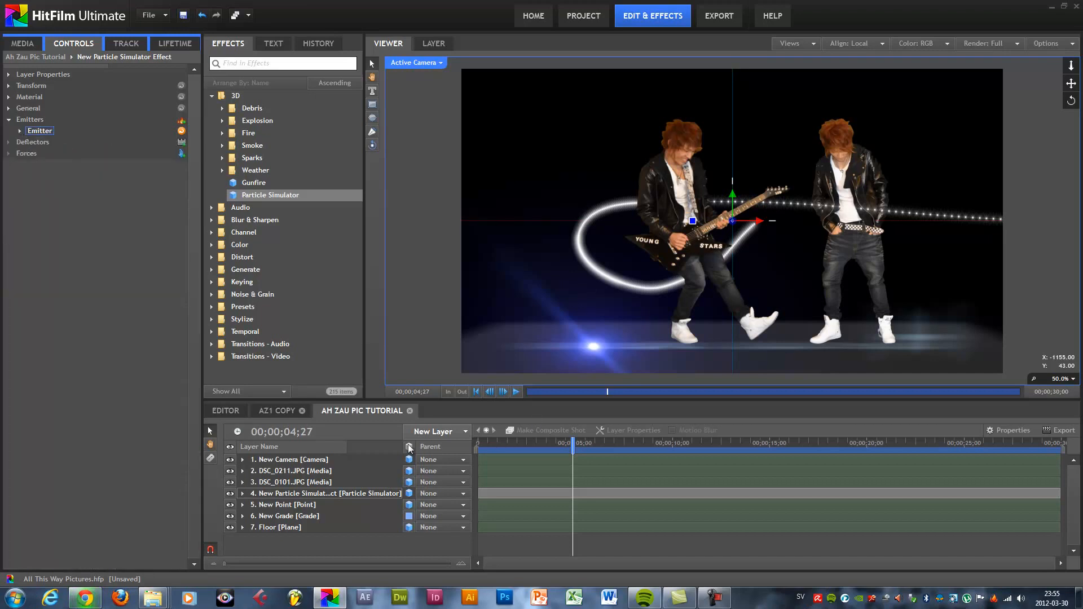
Step: Adjust the point's Position keyframe at 00;00;04;04, across the guitarist's legs, to about -126.9, -187.9, 172.9
left_click(333, 494)
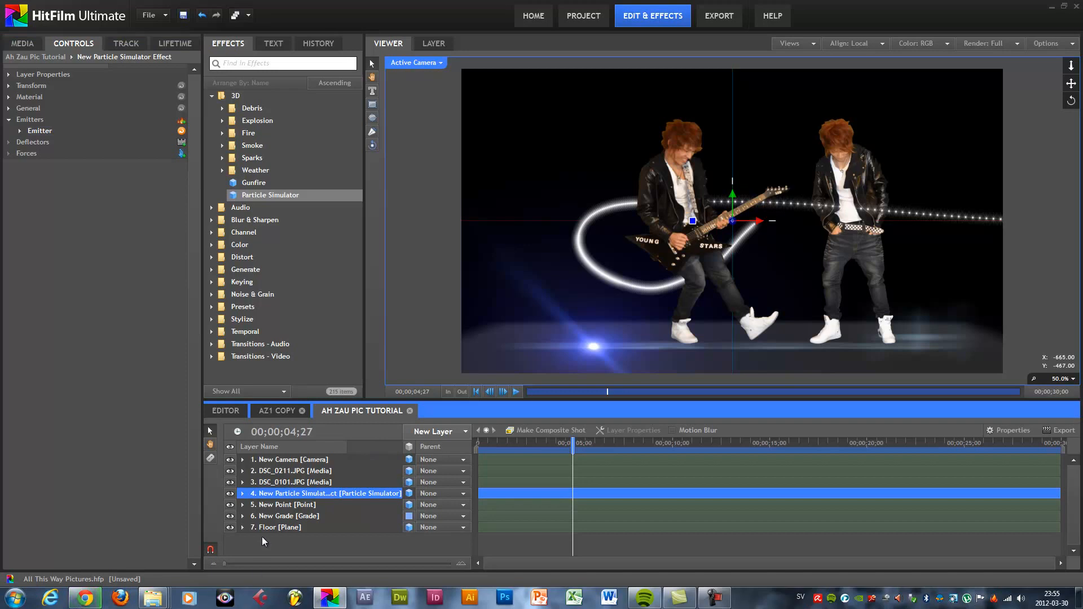
left_click(293, 507)
left_click(243, 504)
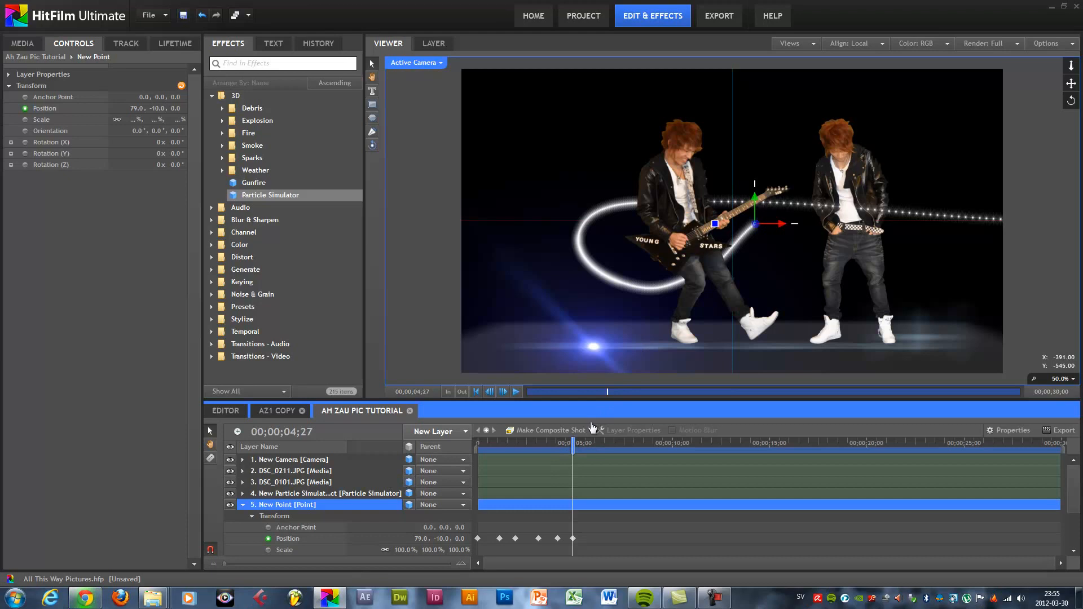
mouse_move(571, 445)
left_mouse_down()
mouse_move(528, 445)
mouse_move(587, 445)
left_mouse_up()
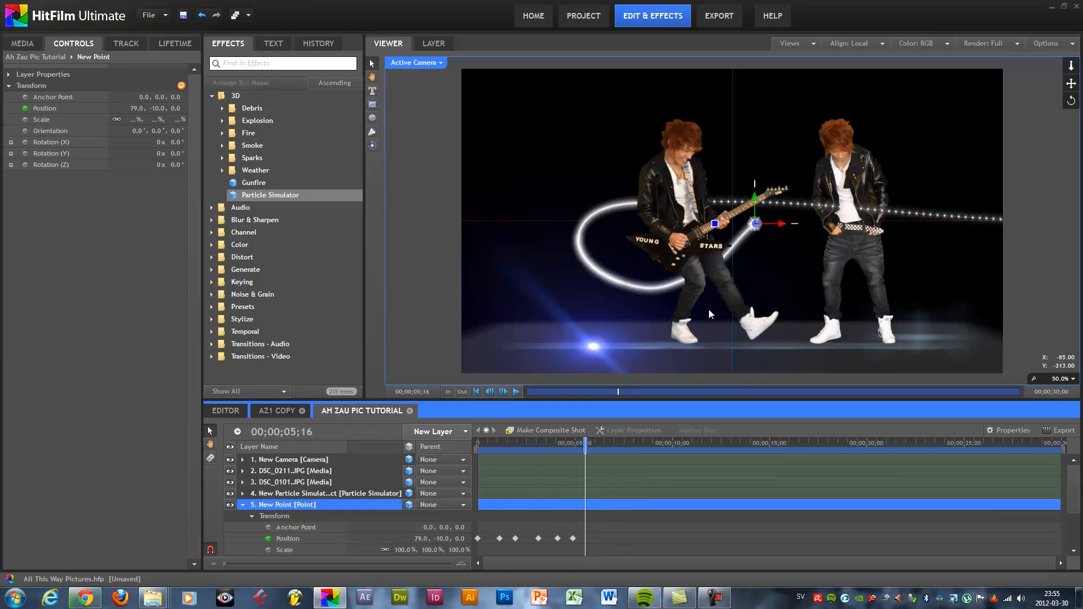
left_click_drag(587, 445, 557, 447)
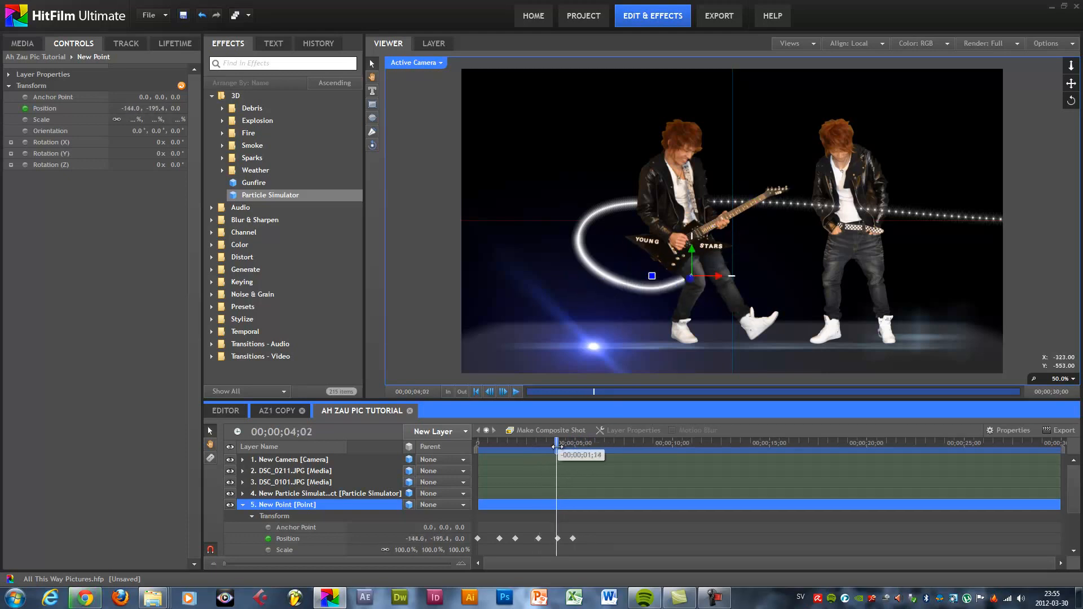
left_click(557, 540)
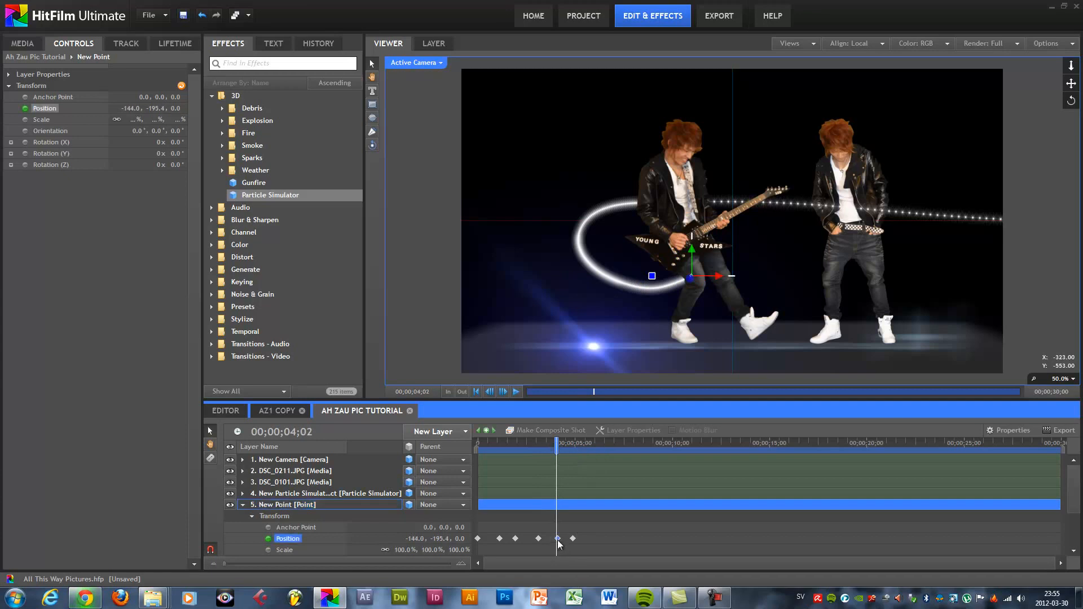
left_click_drag(697, 280, 668, 320)
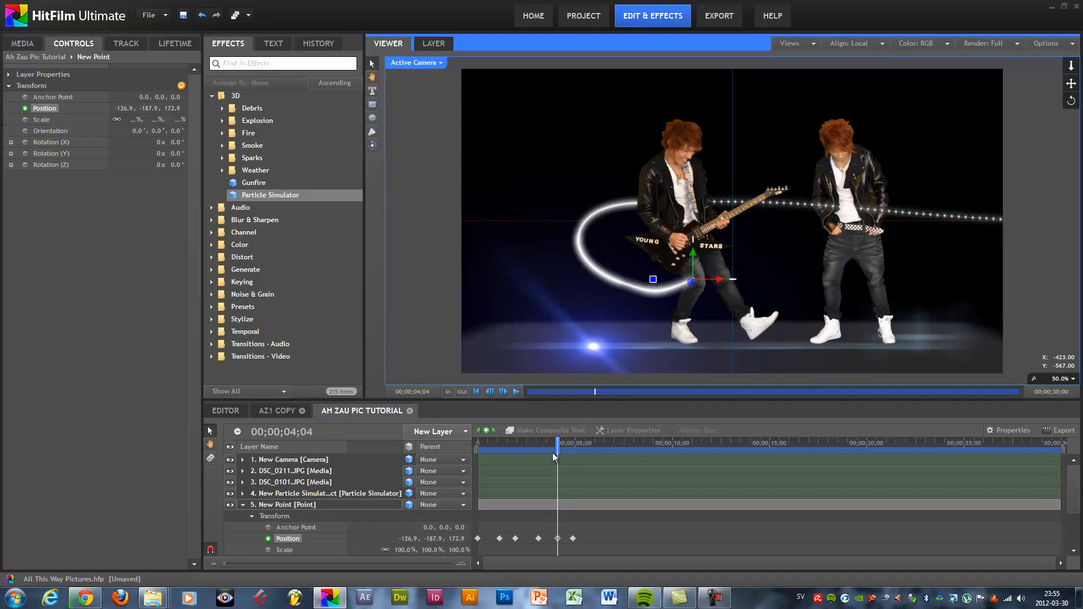
Step: Keyframe the point's Position at about 79.0, 118.0, 0.0 at 00;00;05;25 and about -104.9, 66.6, 267.7 at 00;00;06;19
left_click_drag(558, 449, 591, 448)
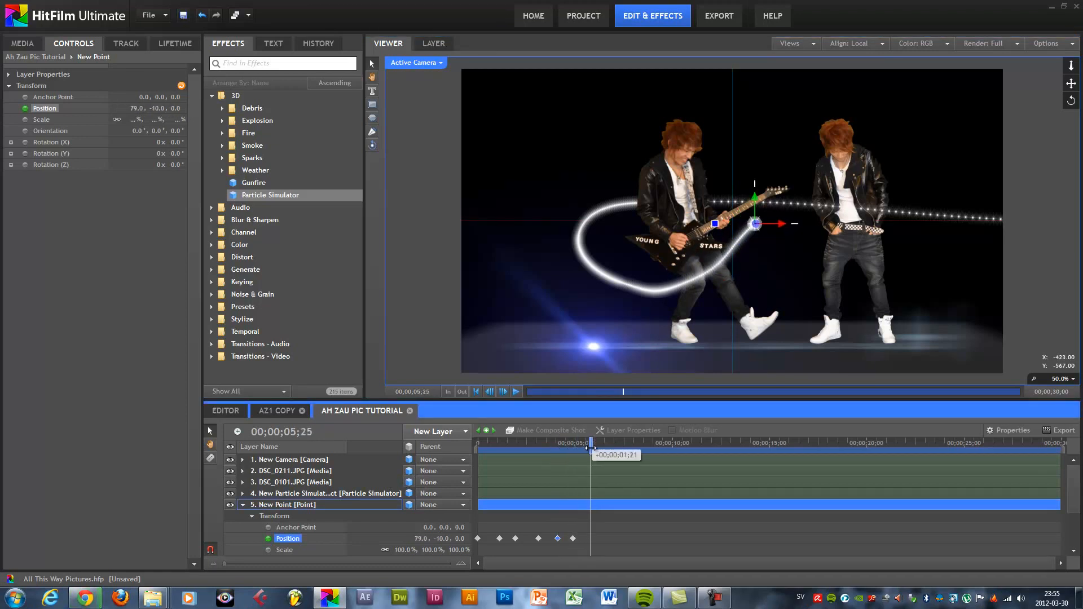
left_click_drag(755, 198, 754, 163)
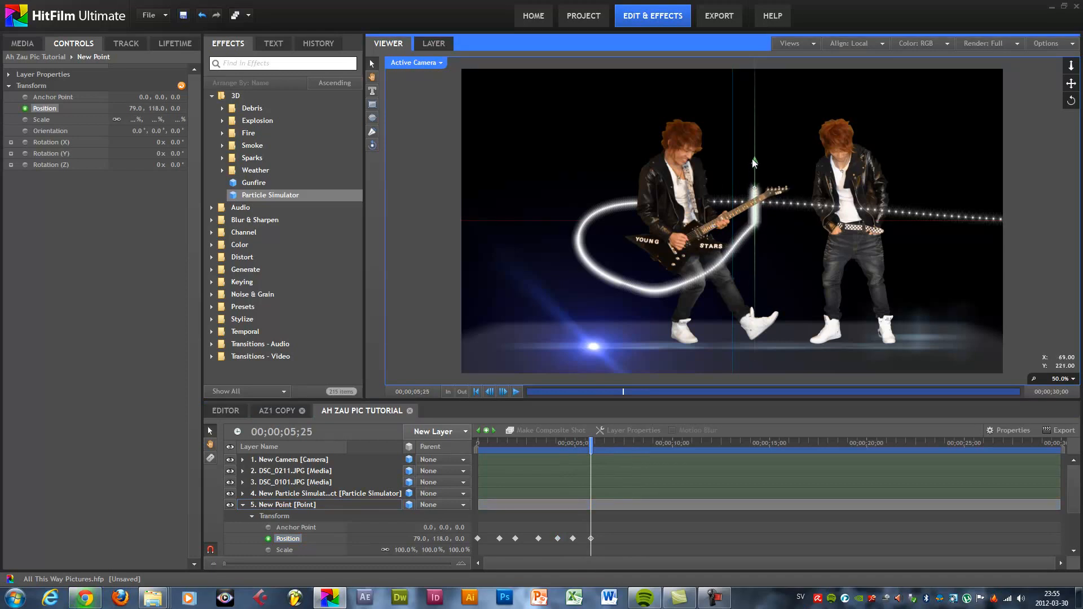
left_click_drag(592, 444, 606, 444)
left_click_drag(780, 193, 701, 183)
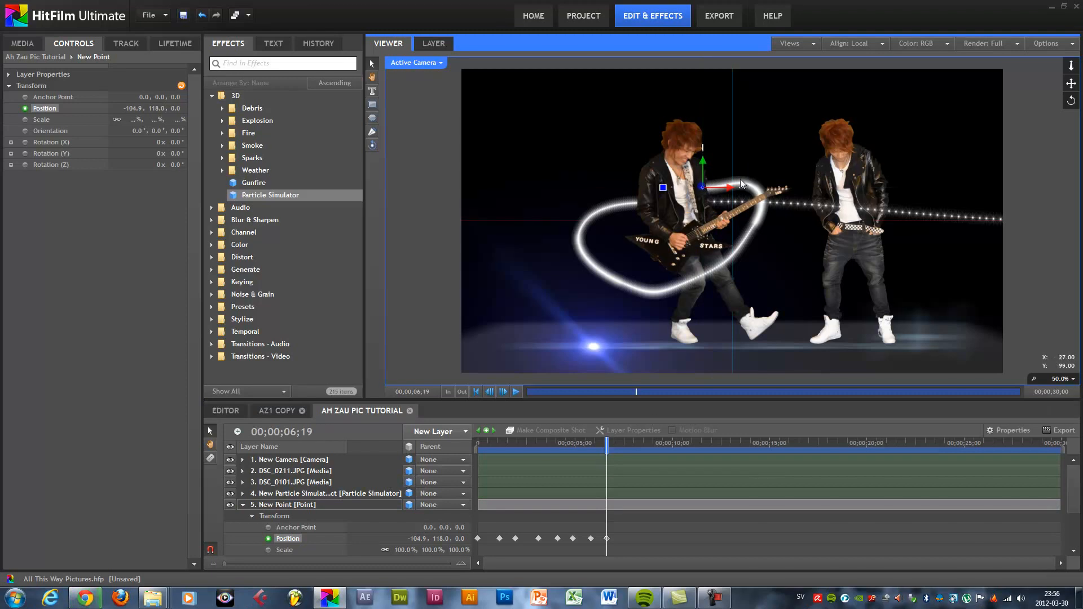
left_click_drag(703, 187, 692, 87)
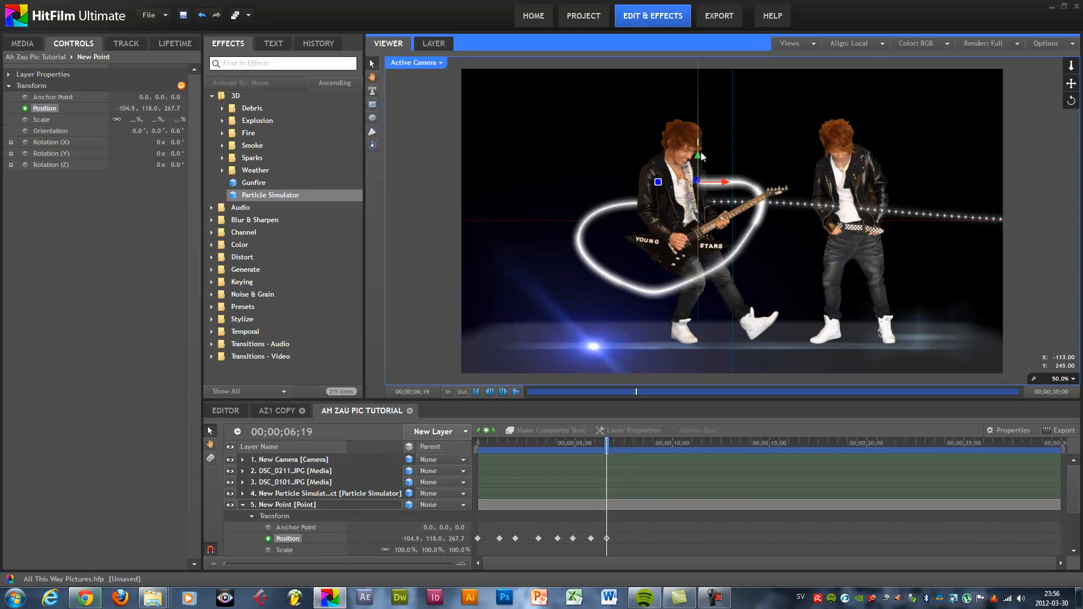
left_click_drag(699, 161, 699, 178)
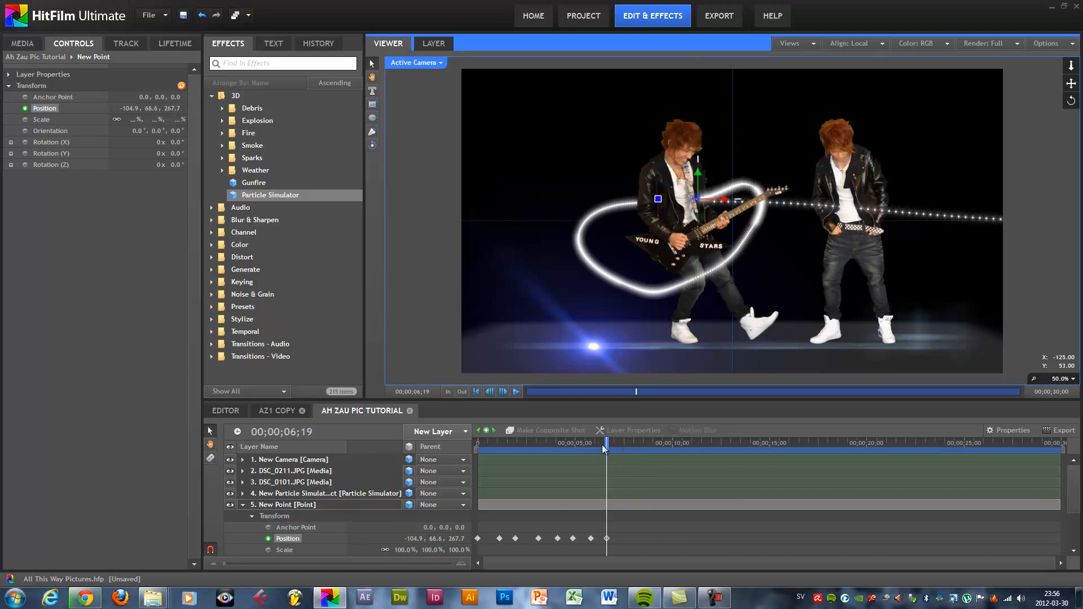
Step: Keyframe the point's Position at about -354.9, 200.2, 267.7 at 00;00;07;15 and about -163.1, 336.0, -239.3 at 00;00;08;05
left_click_drag(602, 443, 623, 443)
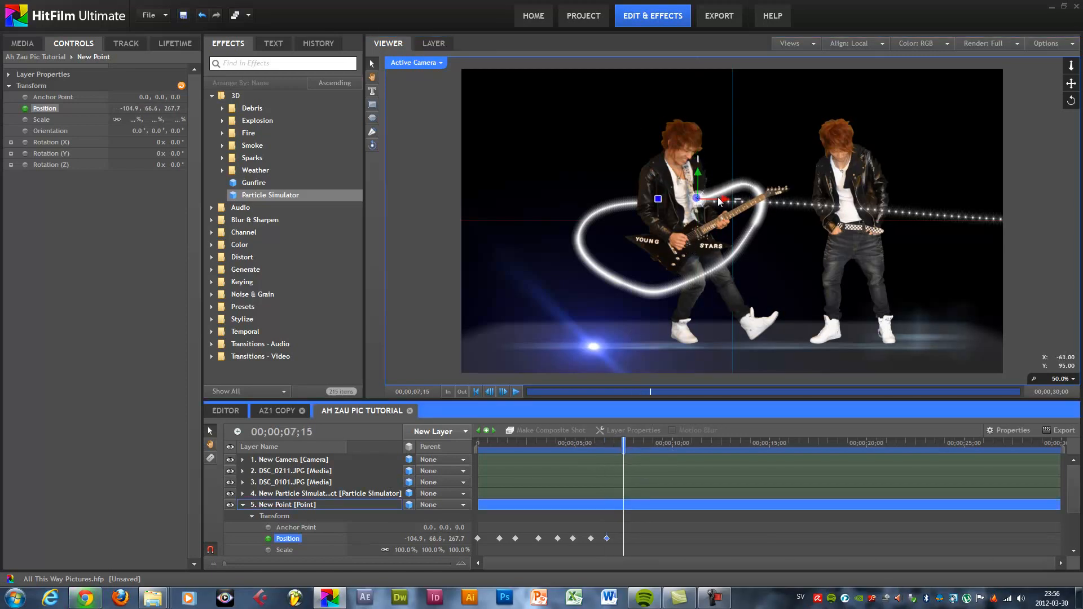
left_click_drag(716, 198, 616, 129)
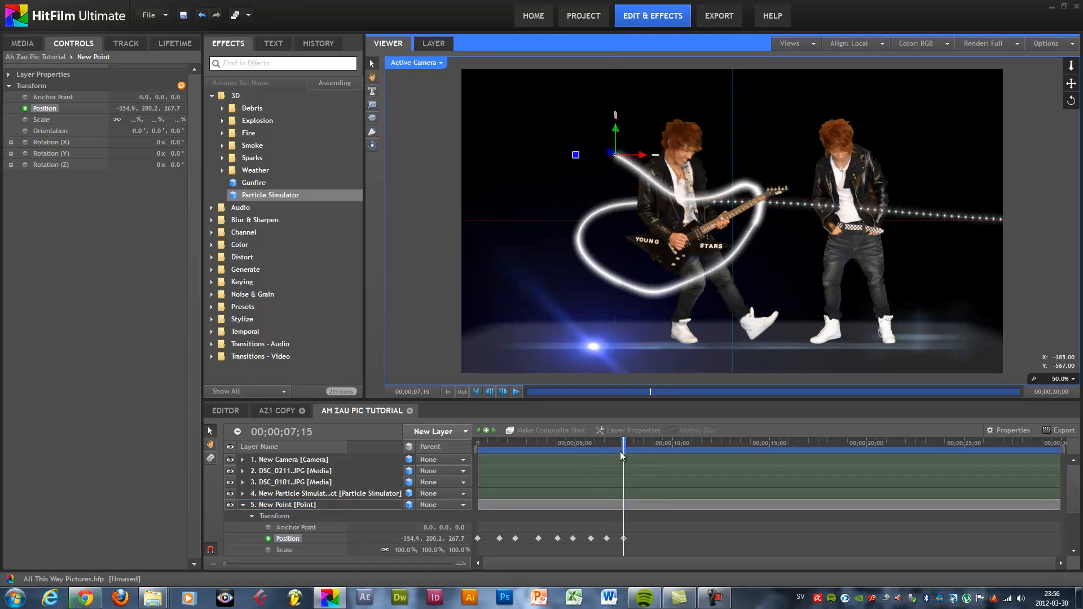
left_click_drag(623, 445, 636, 445)
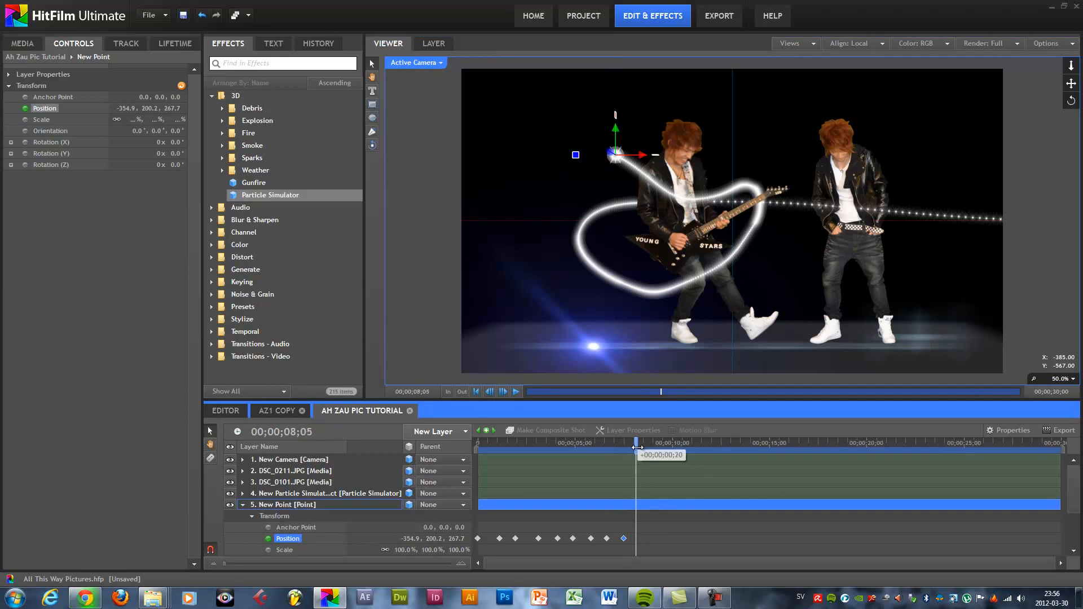
left_click_drag(619, 142, 668, 20)
left_click_drag(658, 63, 680, 337)
left_click_drag(692, 138, 692, 114)
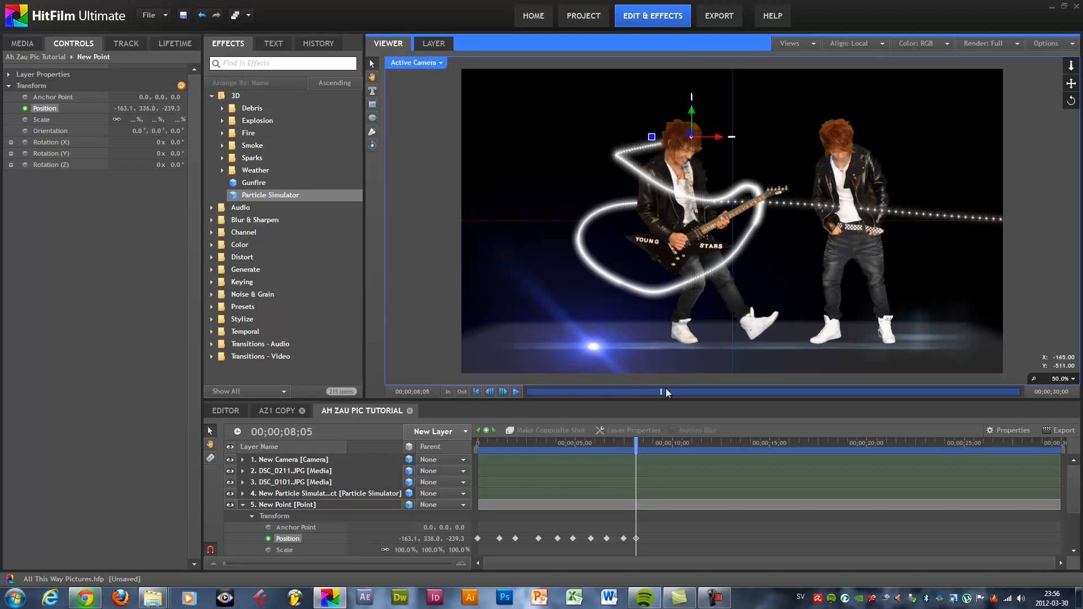
Step: Keyframe the point's Position above the second performer at about 771.8, 442.2, -239.3 at 00;00;09;07, and save the project
left_click_drag(635, 438, 657, 439)
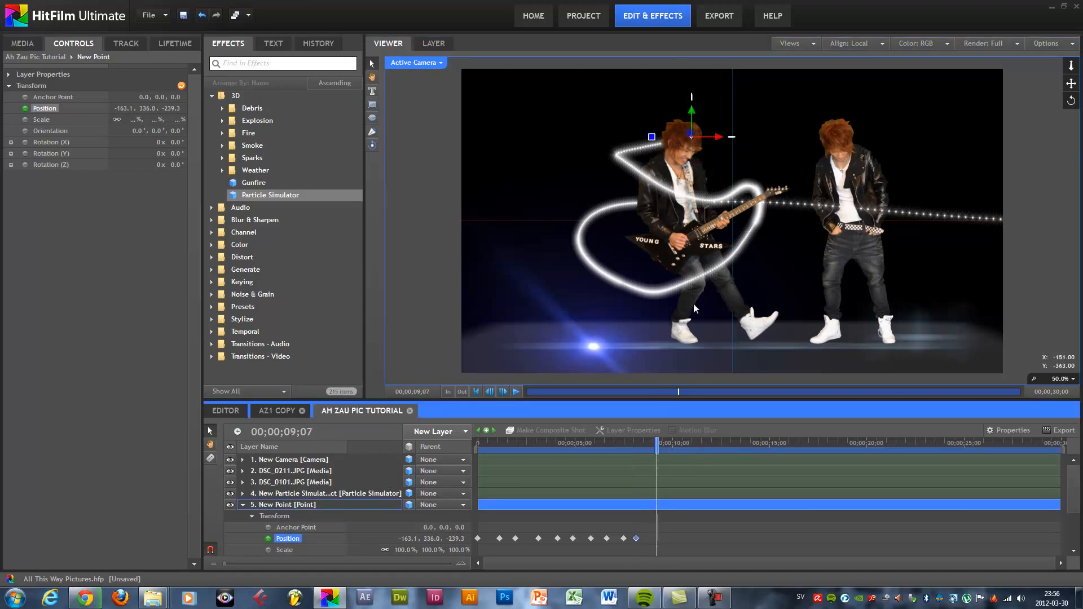
left_click_drag(721, 136, 928, 82)
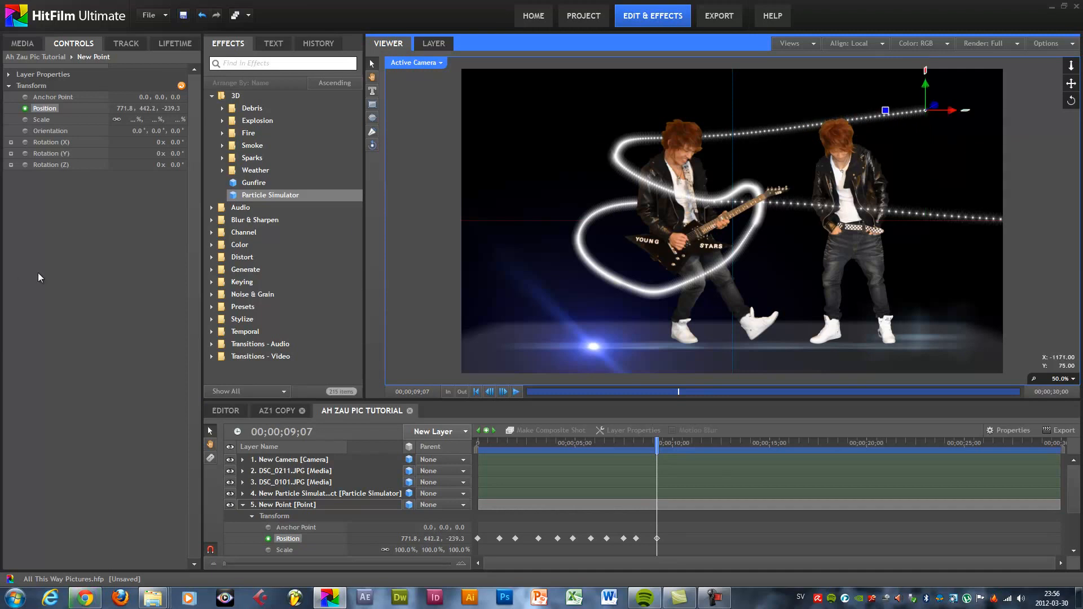
left_click(56, 280)
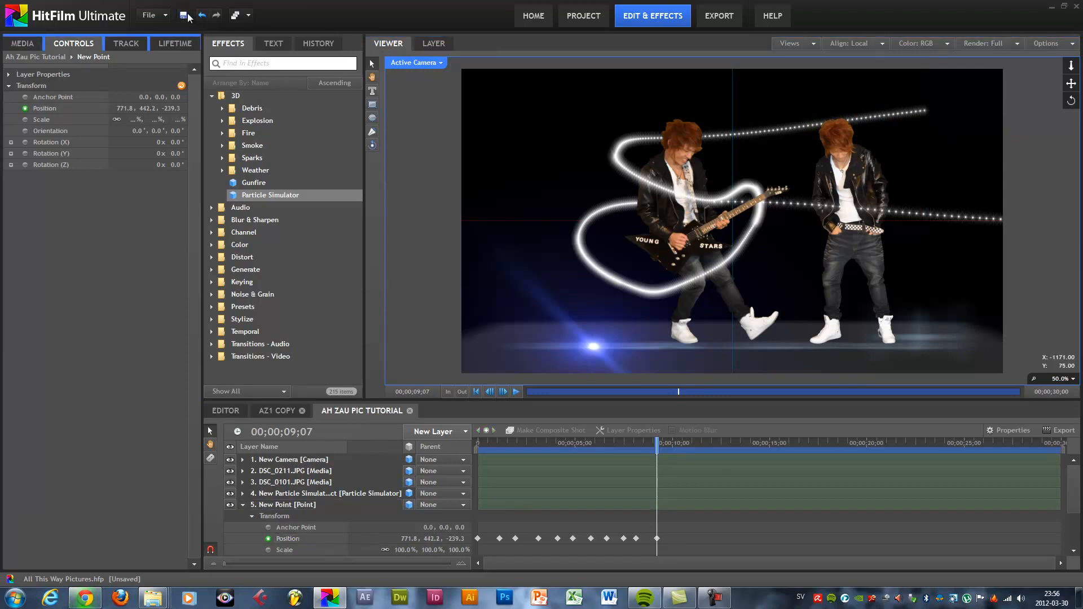
Step: Check the AZ1 Copy composite for reference, return to Ah Zau Pic Tutorial and add a grade layer directly above the point layer
left_click(273, 415)
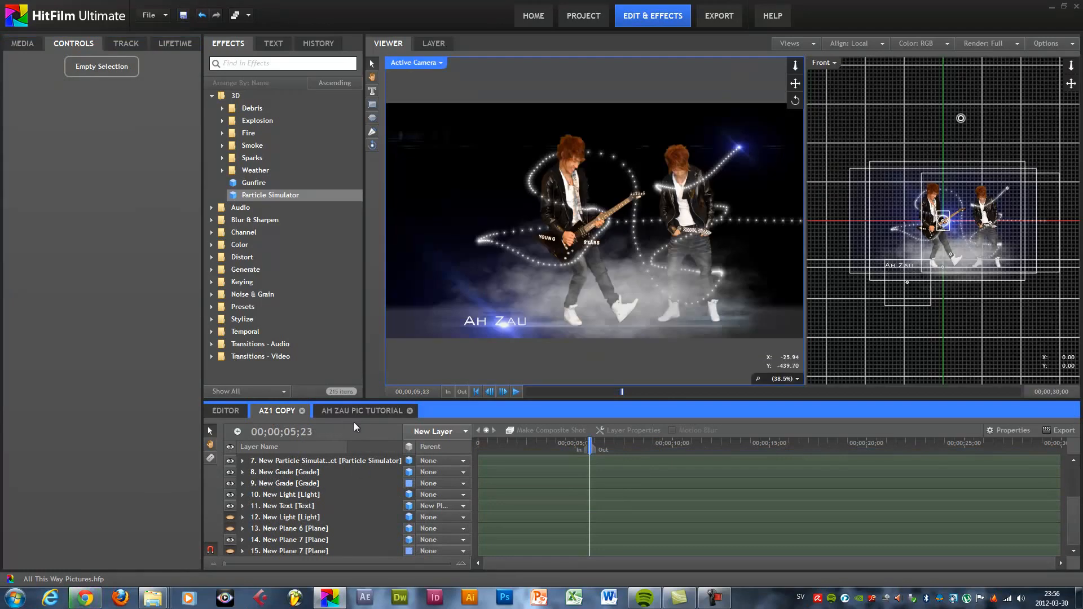
left_click(357, 412)
left_click(306, 475)
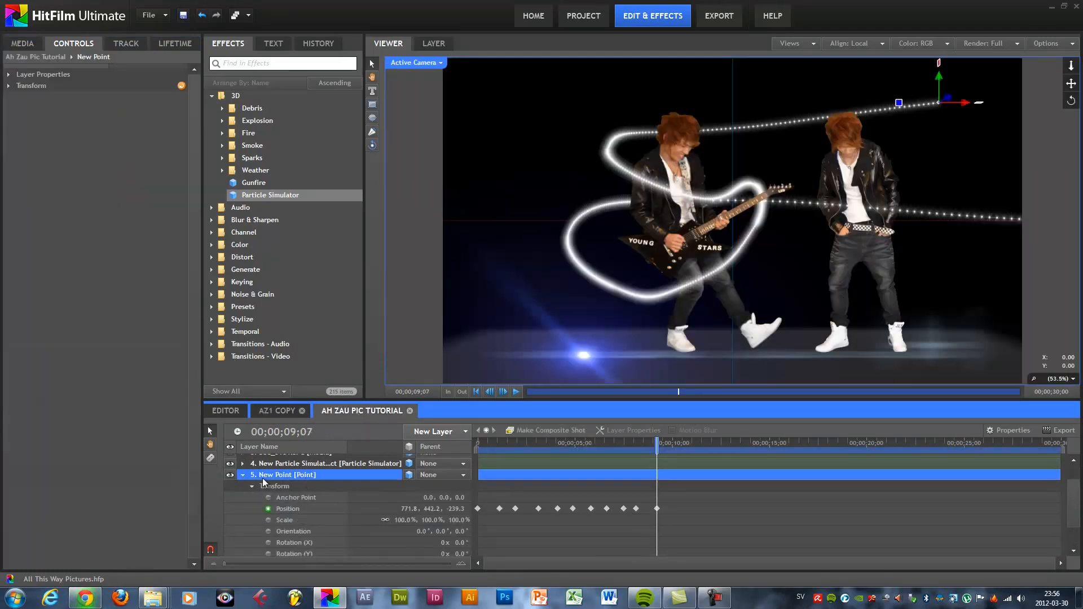
left_click(242, 474)
left_click(423, 434)
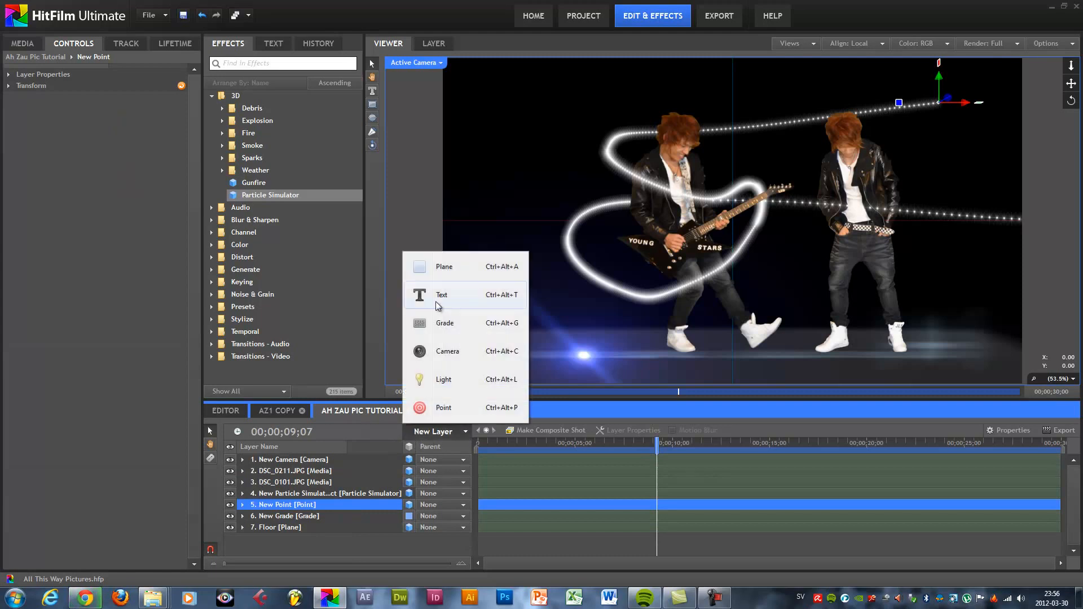
left_click(443, 323)
left_click_drag(302, 462, 316, 506)
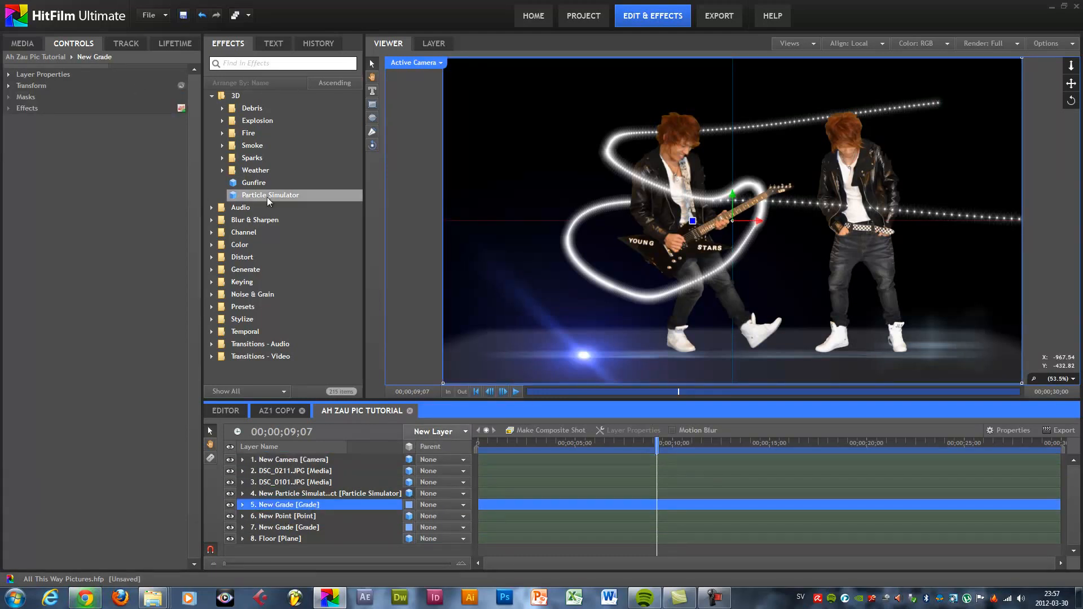
Step: Apply the Light Flares effect to the grade layer directly above the New Point layer
left_click(212, 270)
scroll(264, 287, "down", 2)
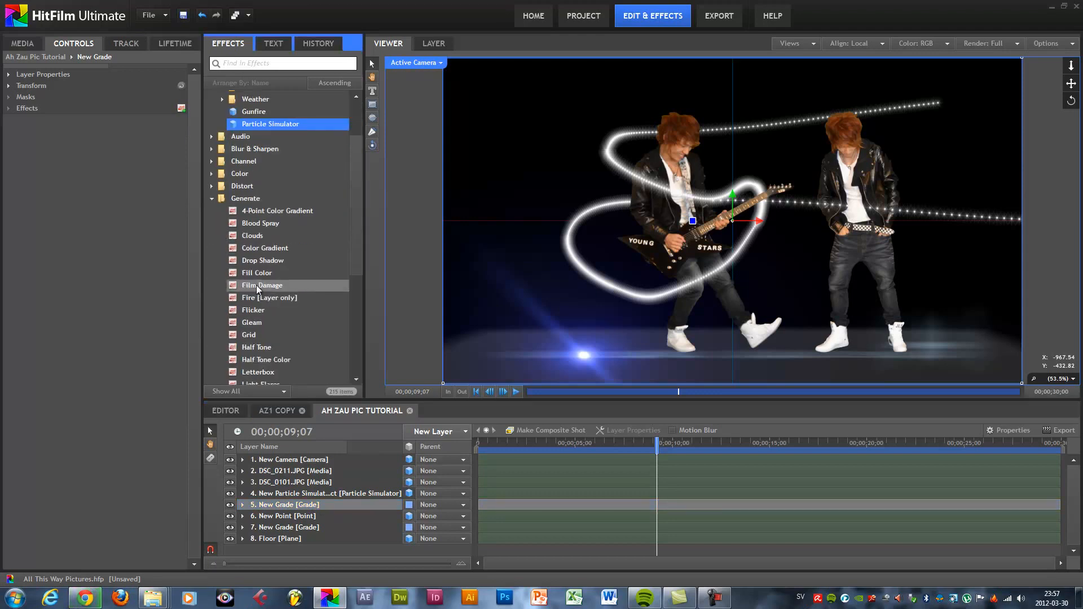
scroll(268, 310, "down", 1)
left_click_drag(271, 353, 287, 507)
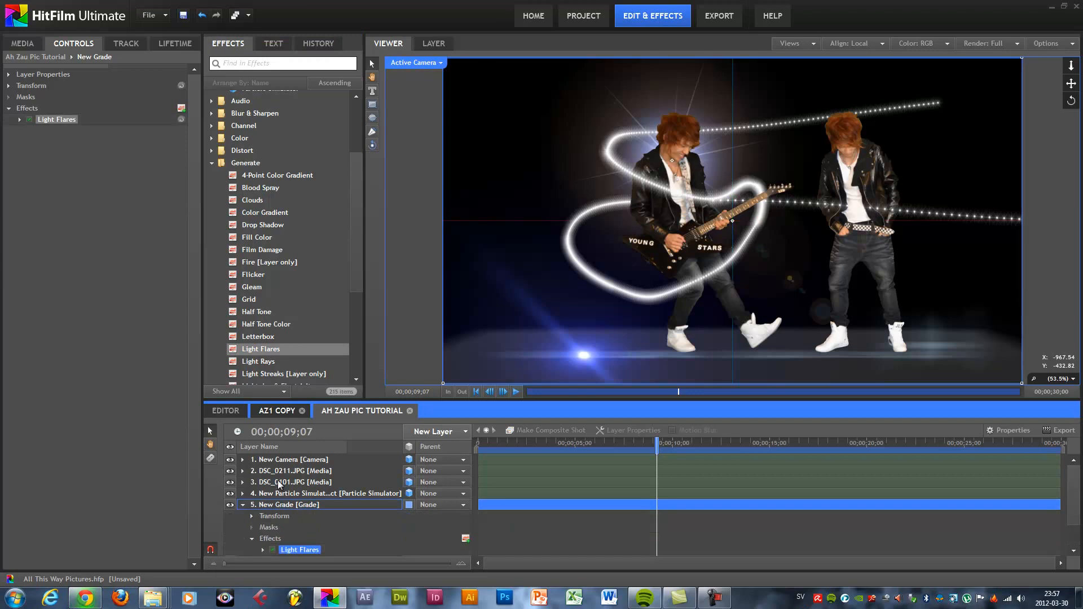
Step: Set the new Light Flares effect's Flare Type to Digital Blocks and its Scale to 100
left_click(20, 120)
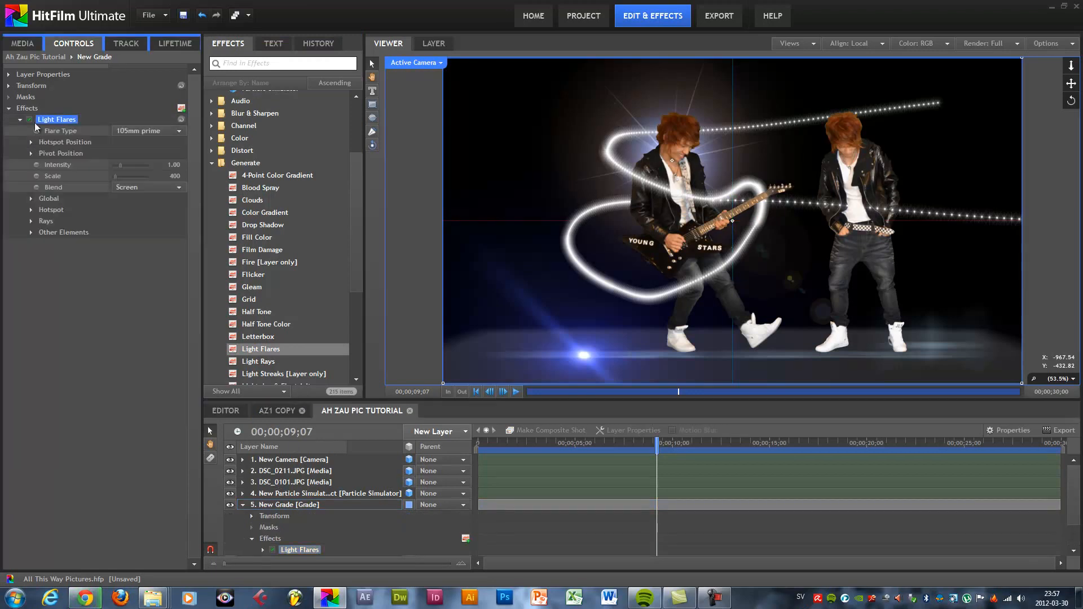
left_click(169, 131)
scroll(159, 202, "down", 3)
left_click(152, 201)
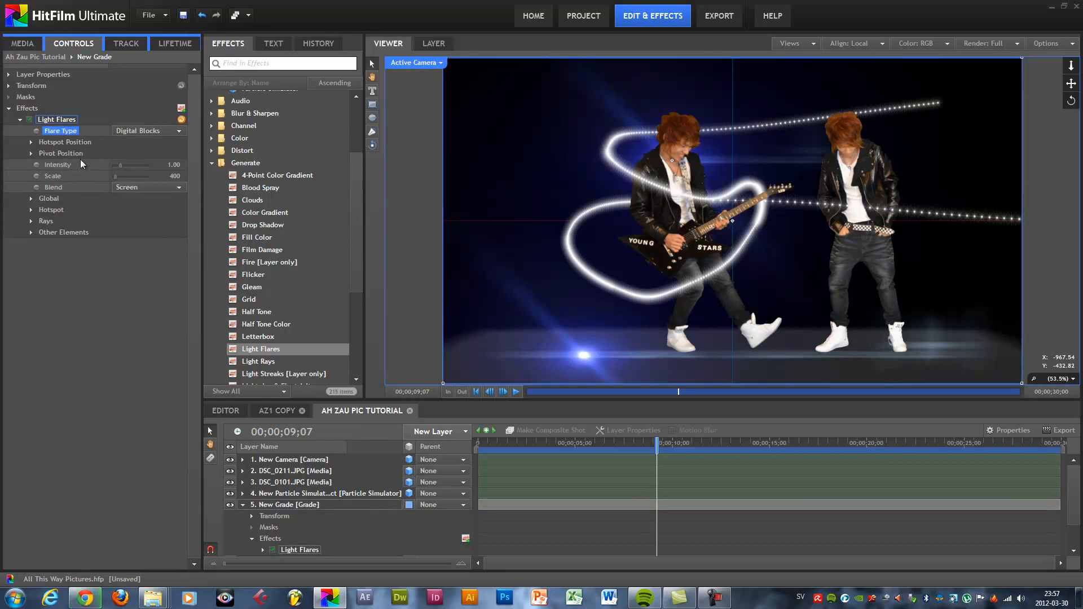
left_click(174, 177)
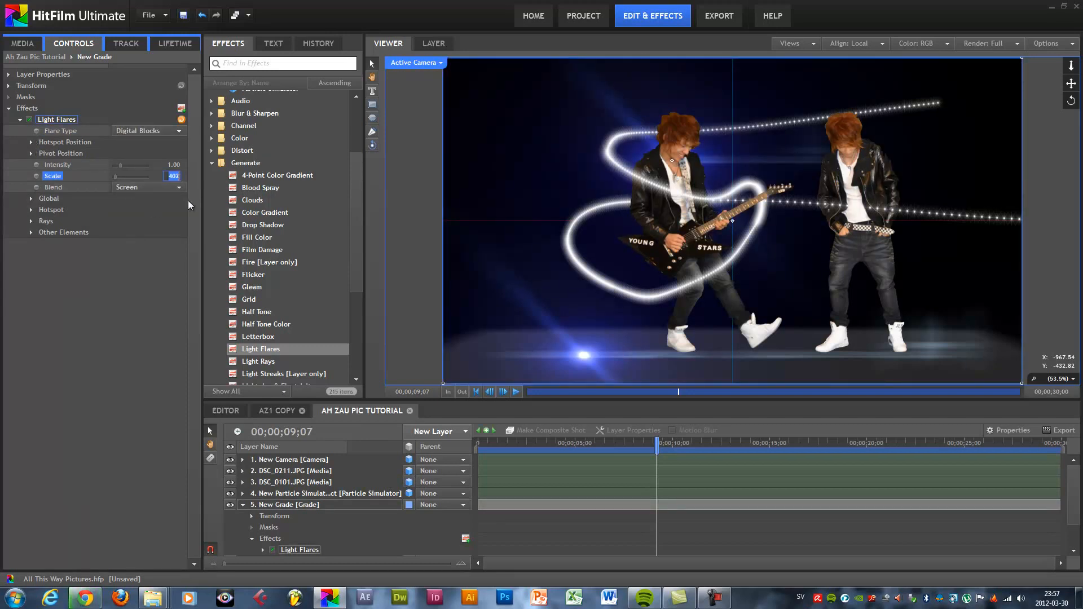
key("Return")
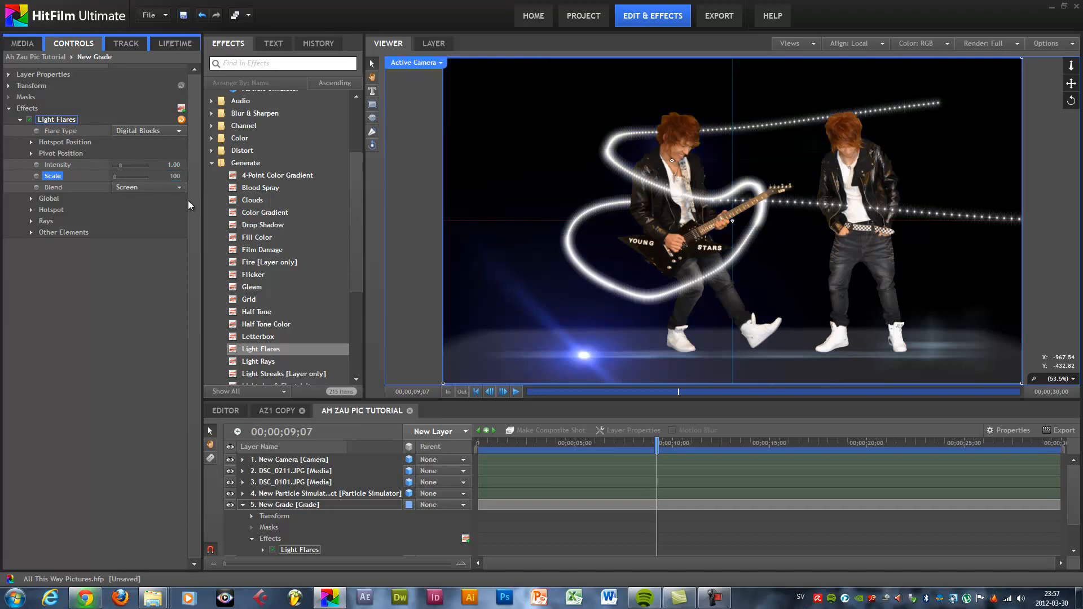
Step: Tie the flare's Hotspot Position to the New Point layer with Center at 0.0, 0.0, and save the project
left_click(29, 143)
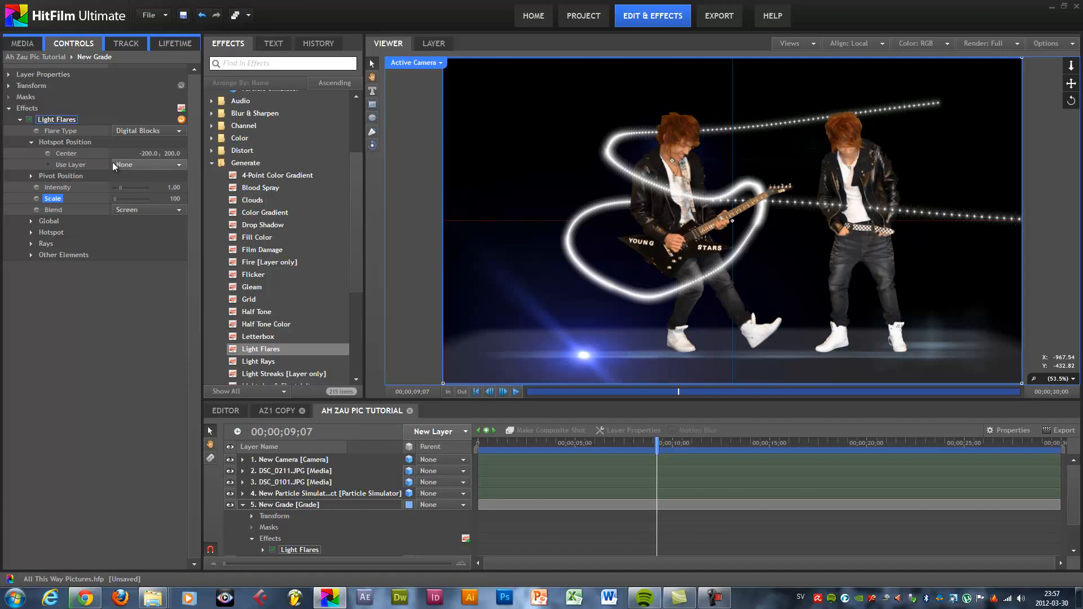
left_click(139, 164)
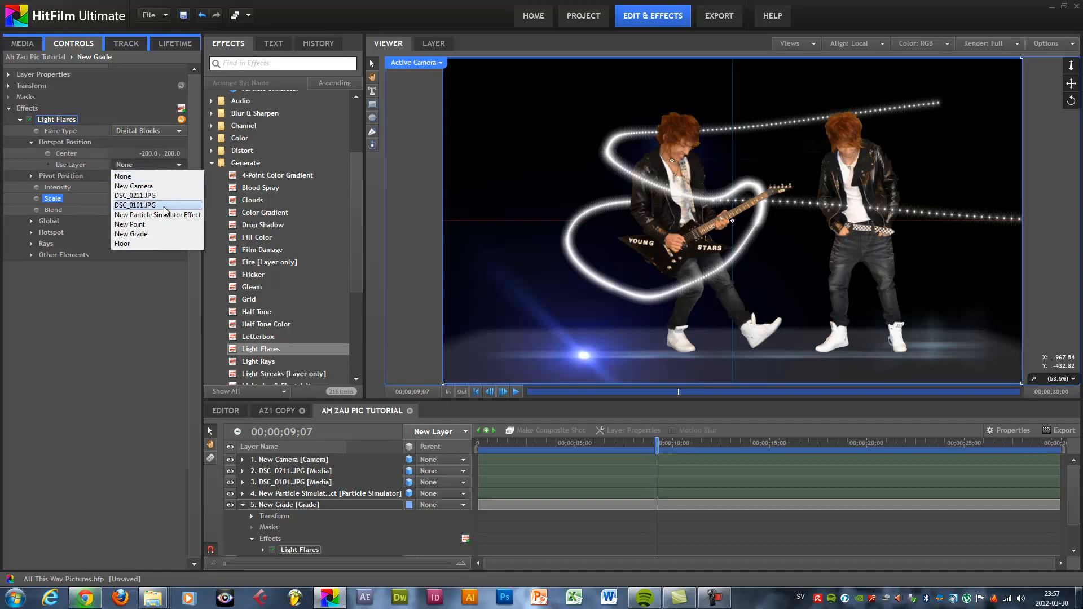
left_click(142, 225)
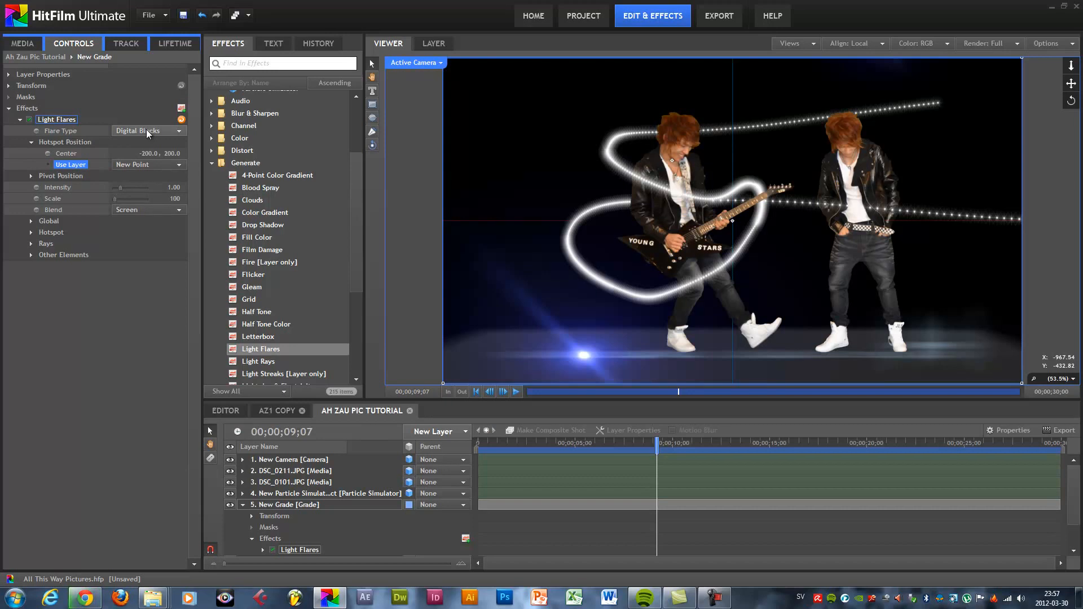
left_click(149, 153)
type("0")
key("Tab")
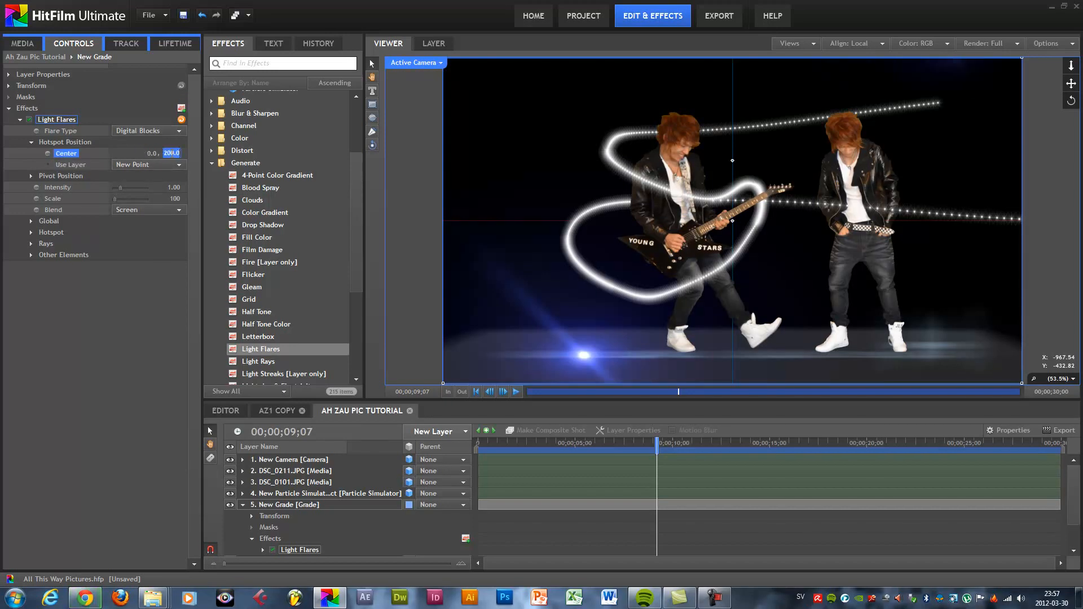
type("0")
key("Return")
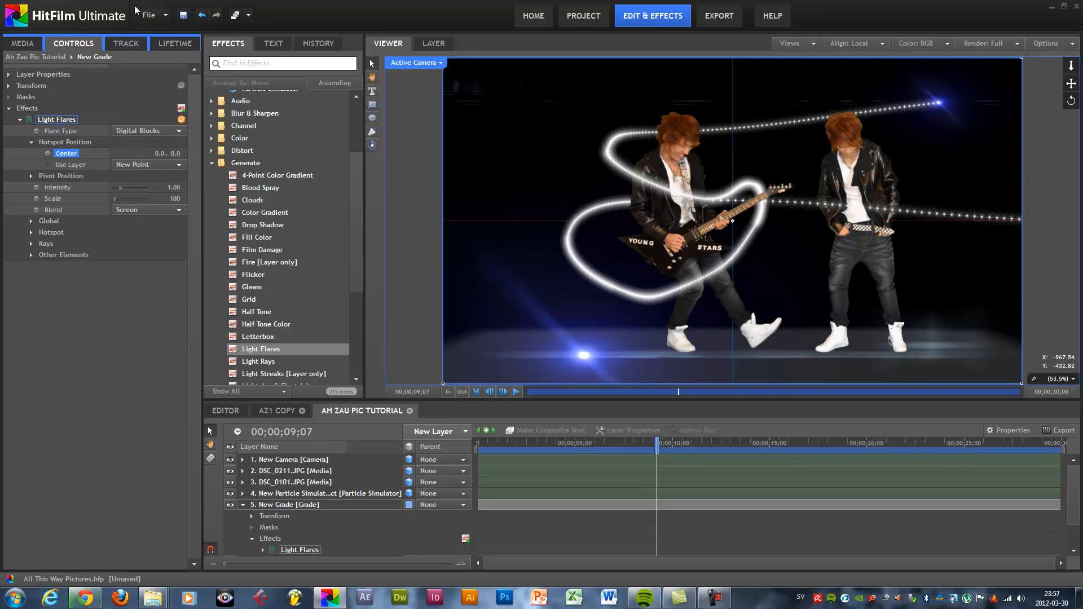
left_click(182, 15)
Step: Move the playhead to 00;00;09;04 and collapse the flare's grade layer in the timeline
left_click_drag(656, 450, 654, 450)
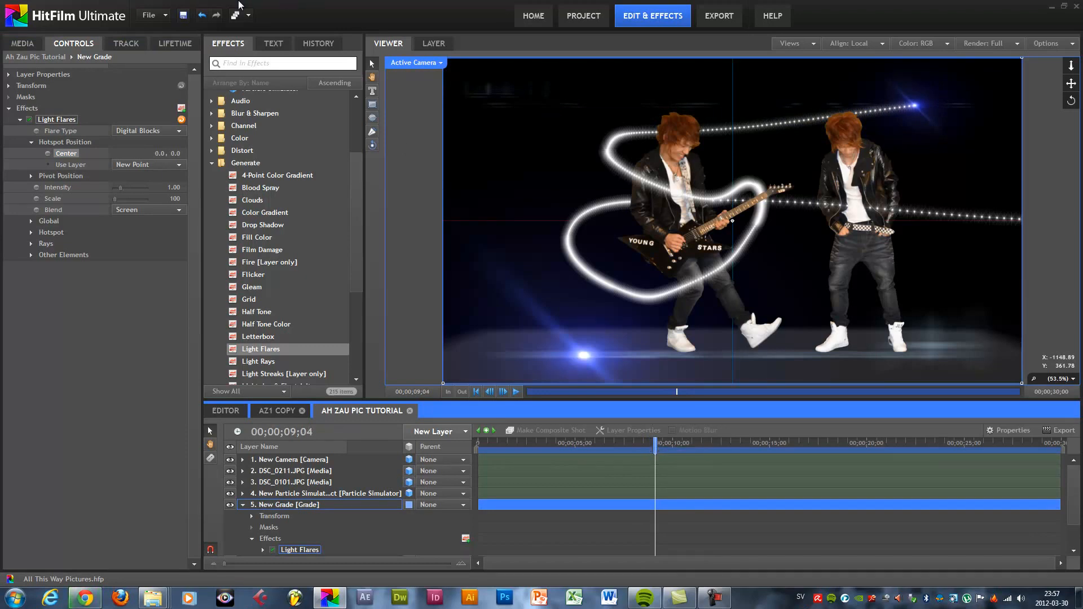
left_click(77, 380)
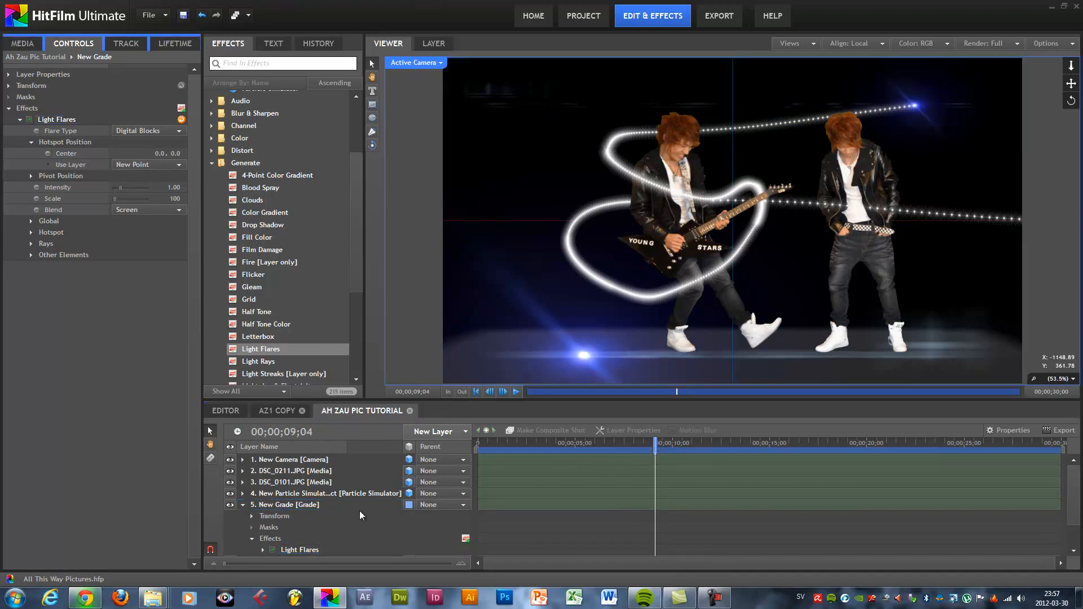
left_click(318, 507)
left_click(242, 504)
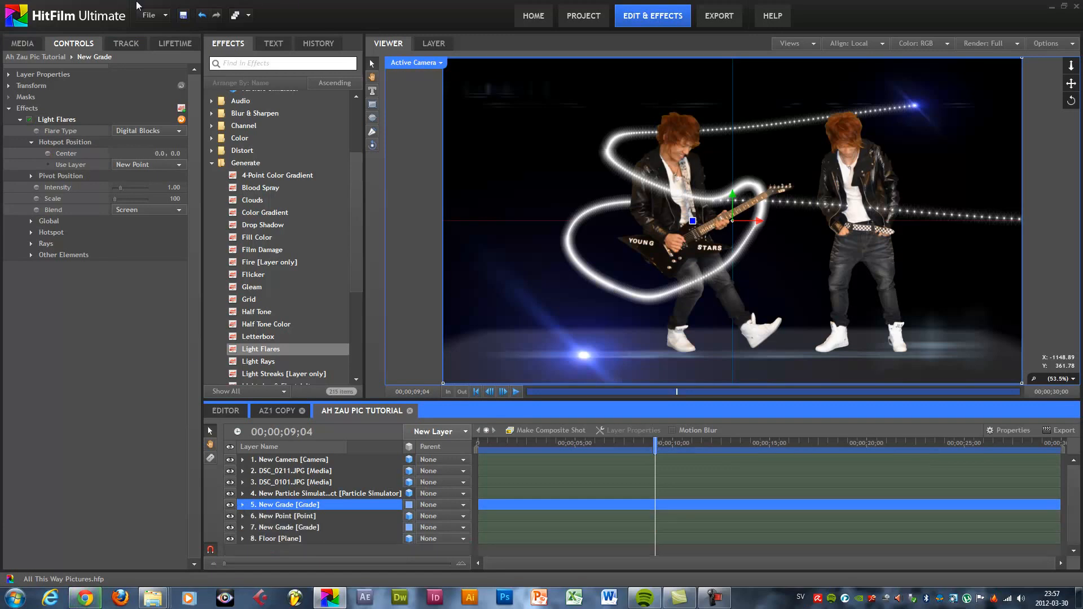
left_click(86, 304)
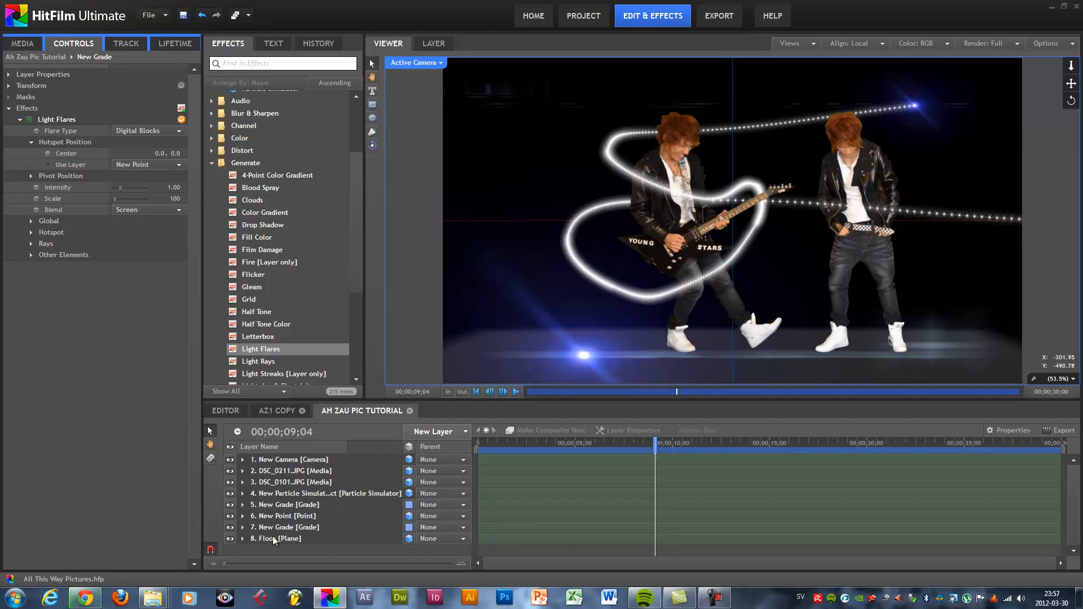
Step: Add a light layer directly above the Floor layer, with Intensity set to 0.0 and Cast Shadows enabled
left_click(453, 437)
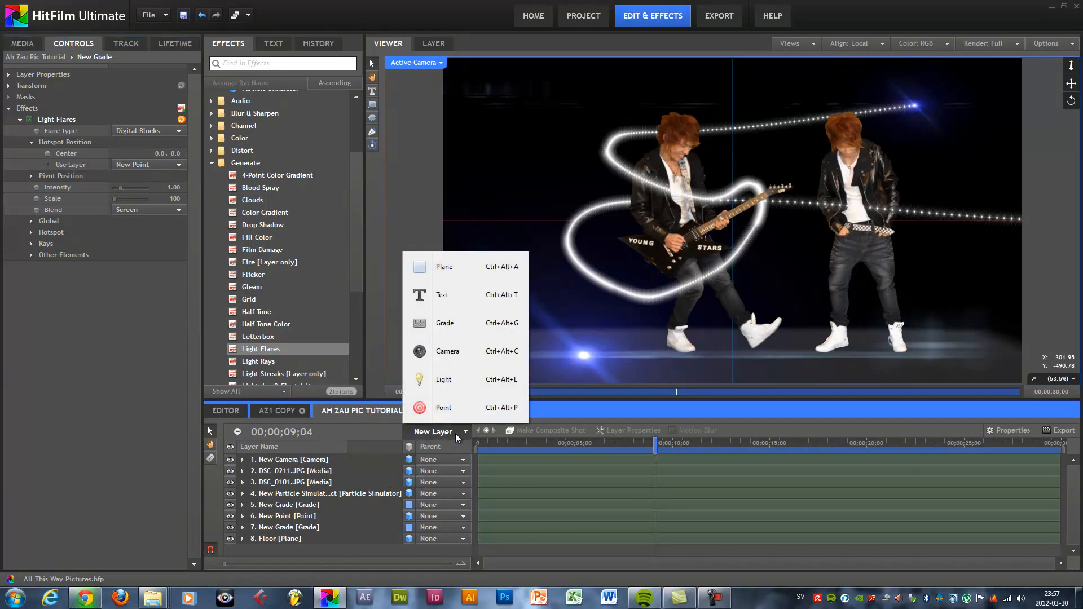
left_click(444, 380)
left_click_drag(326, 462, 323, 546)
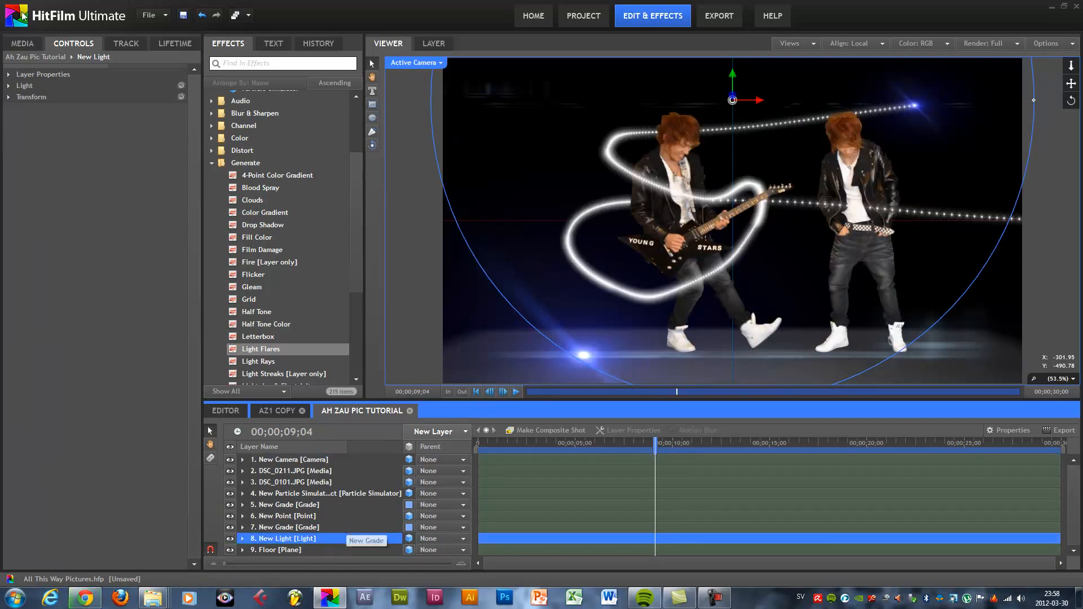
left_click(8, 85)
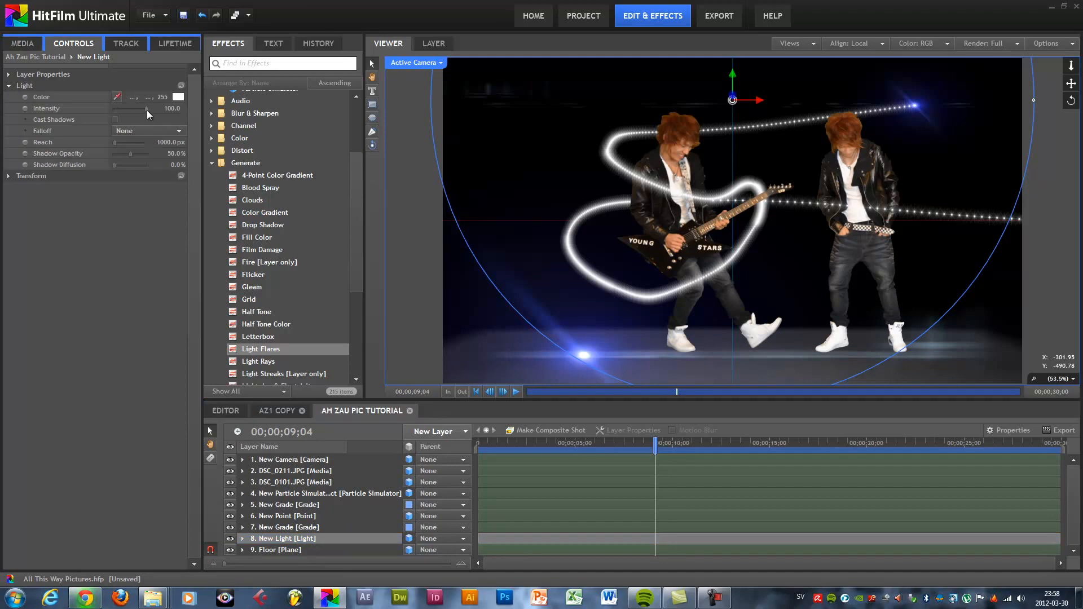
left_click_drag(146, 110, 72, 110)
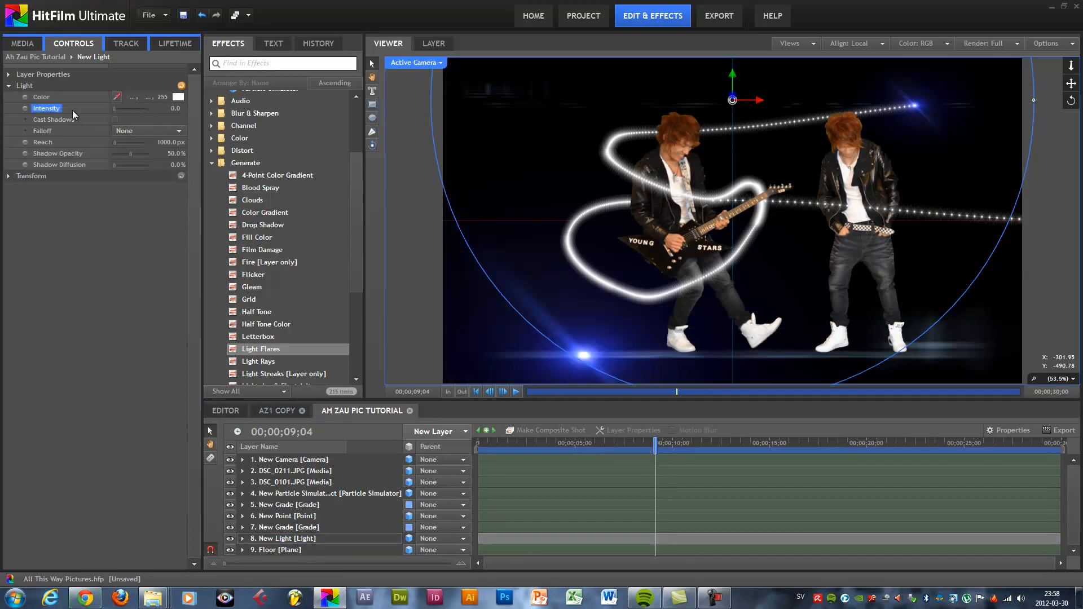
left_click(114, 119)
left_click(9, 86)
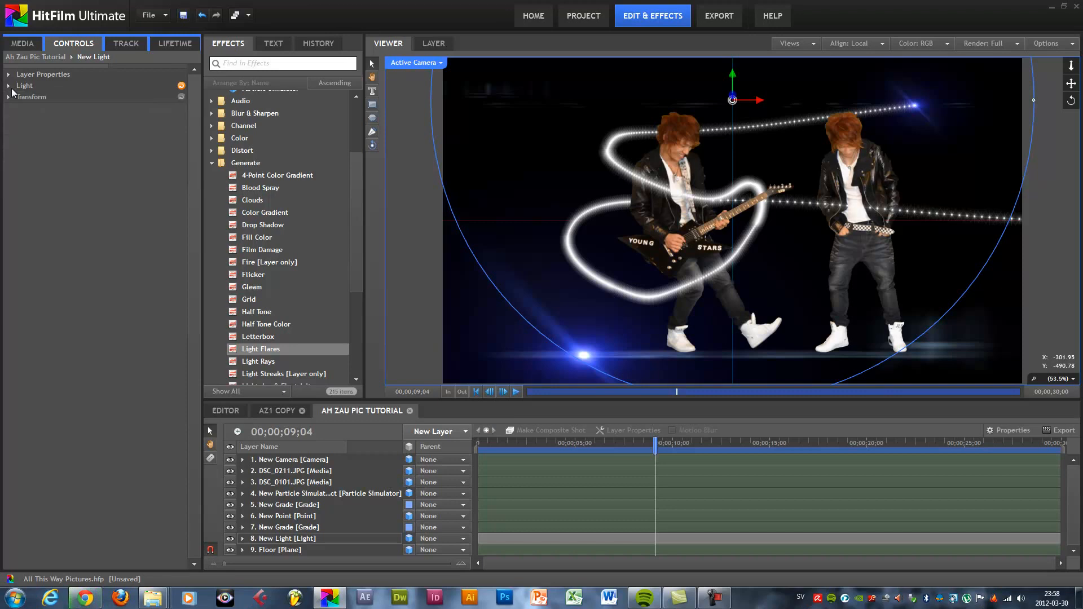
Step: Turn off Illuminated in the Floor plane's material settings
left_click(293, 472)
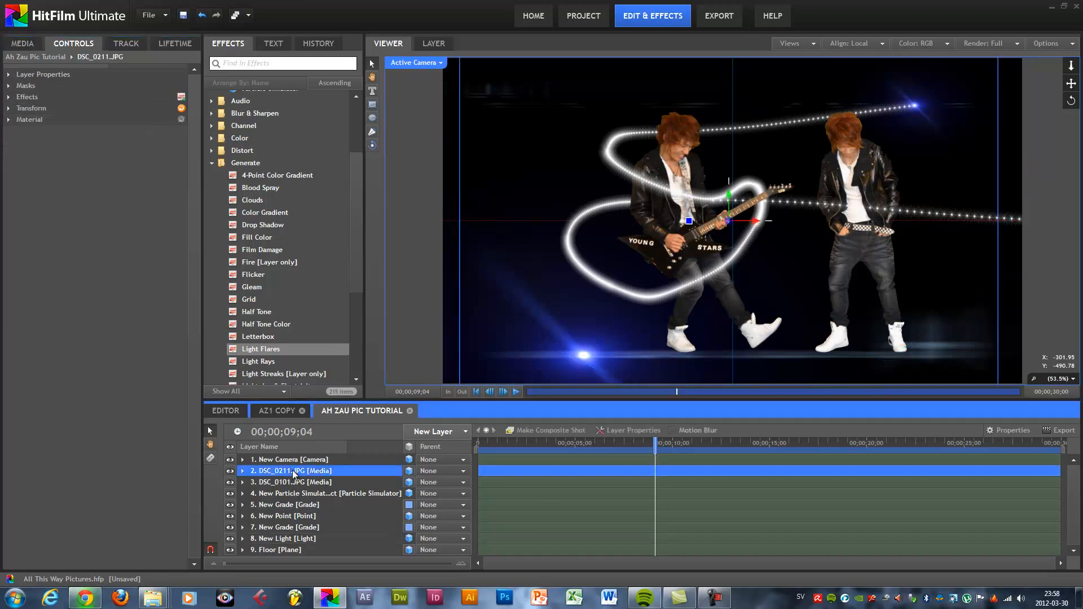
left_click(266, 551)
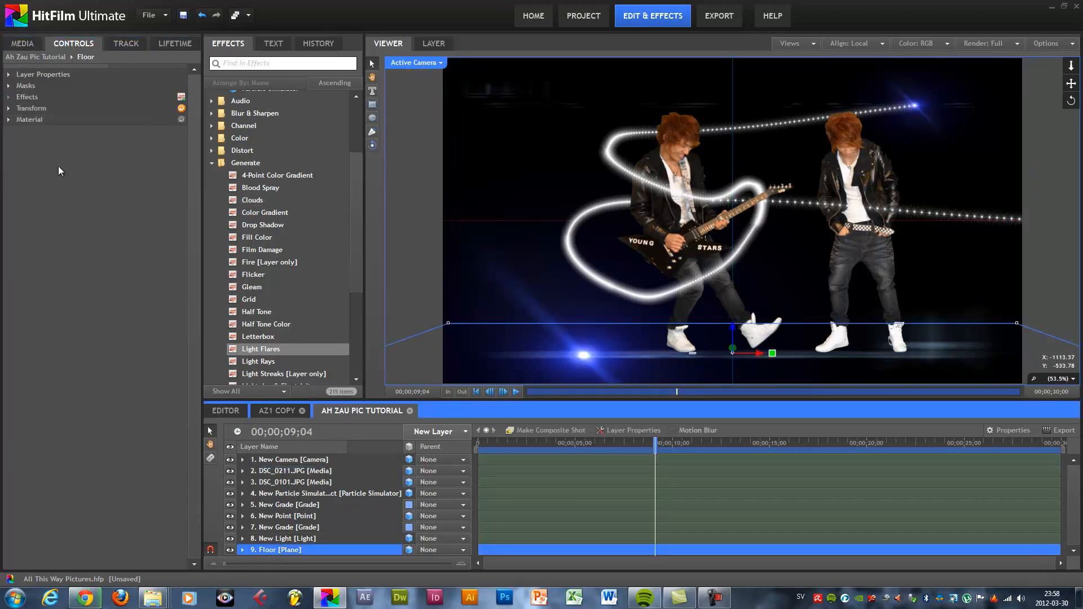
left_click(8, 119)
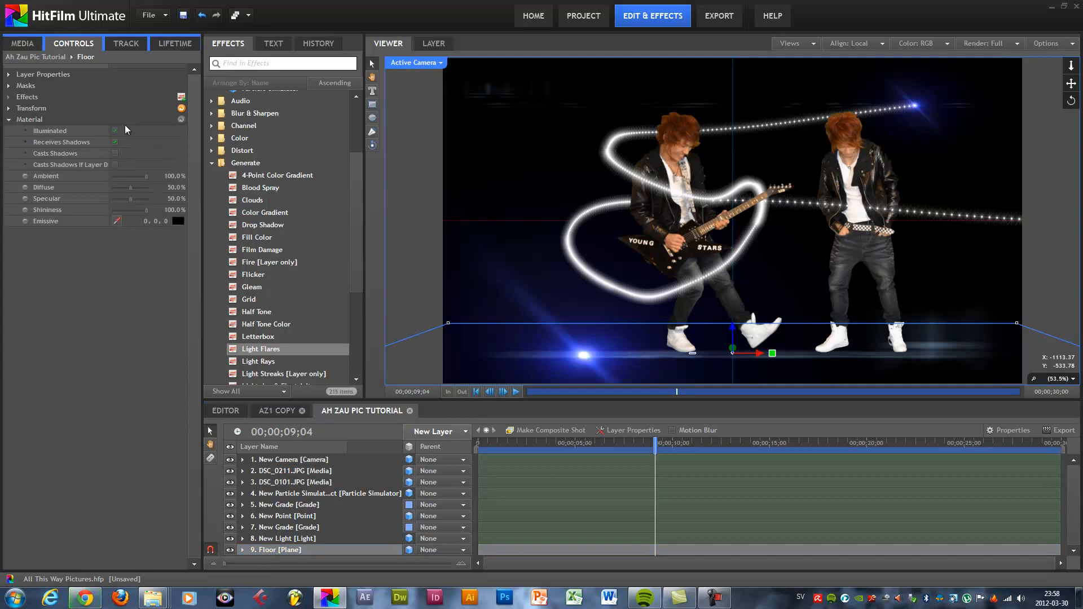
left_click(115, 132)
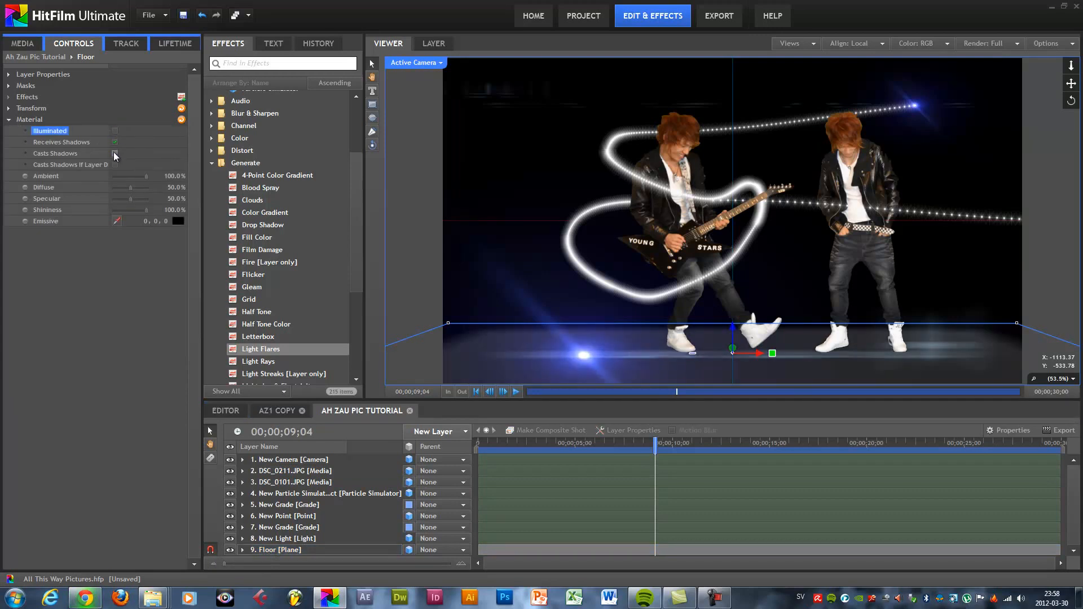
left_click(9, 119)
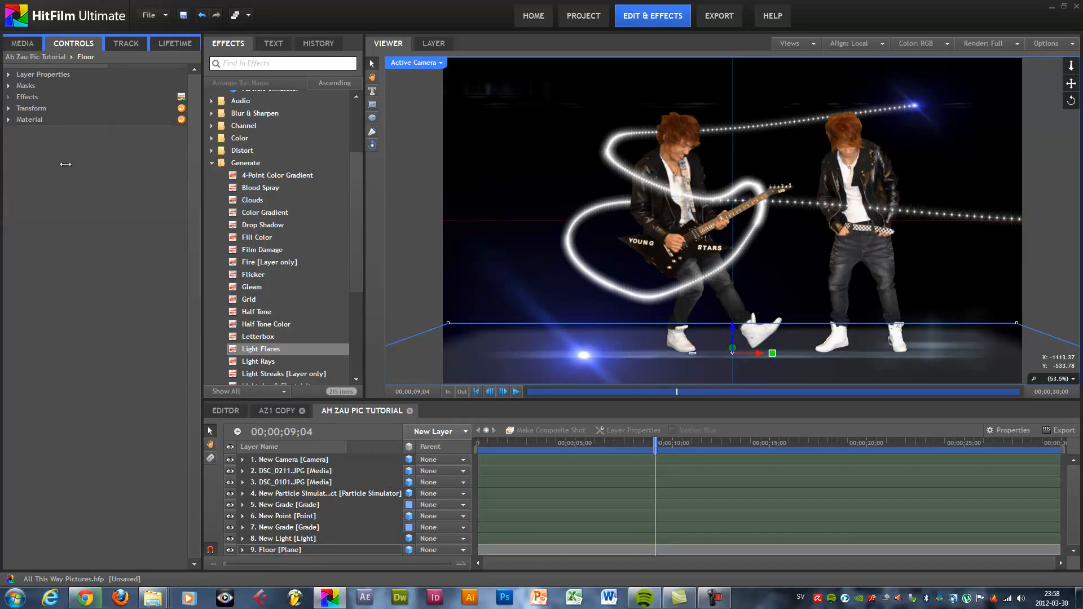
Step: Turn off Illuminated and enable Casts Shadows in the material settings of both performer photos, DSC_0211.JPG and DSC_0101.JPG
left_click(280, 470)
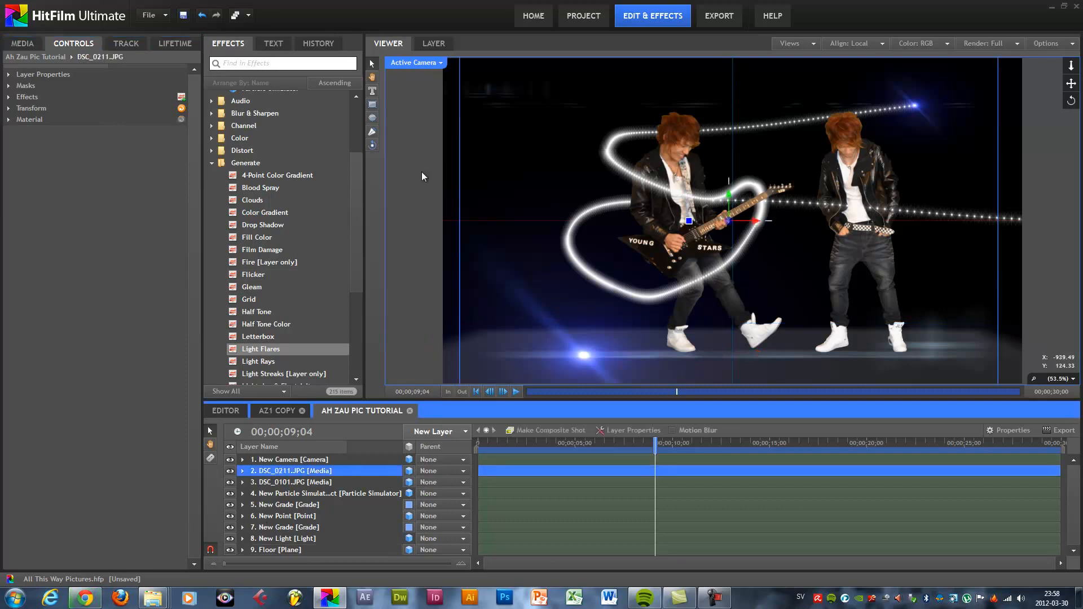
left_click(8, 120)
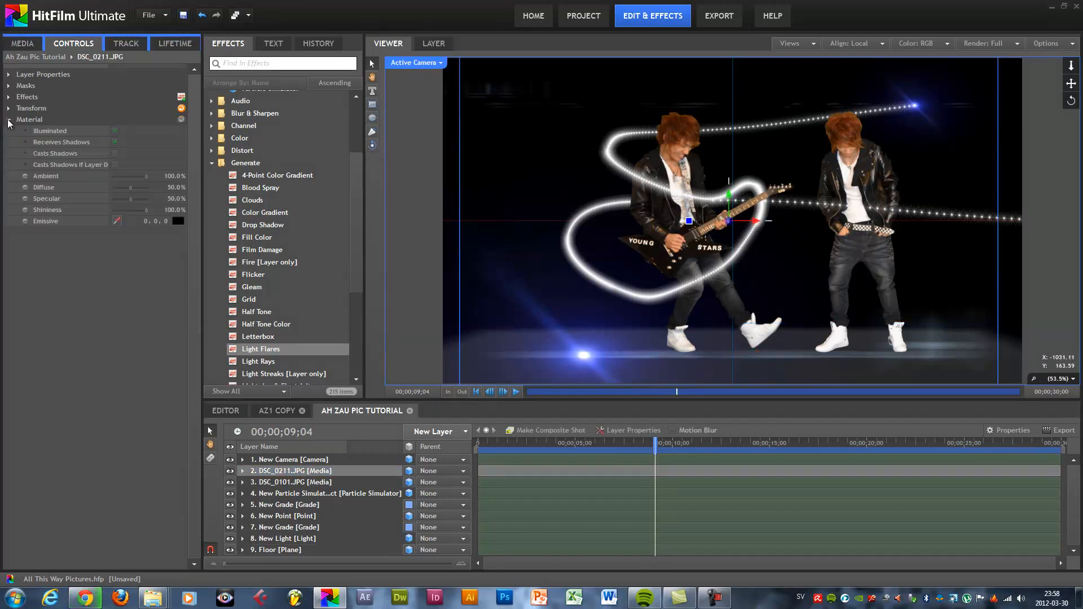
left_click(118, 132)
left_click(115, 154)
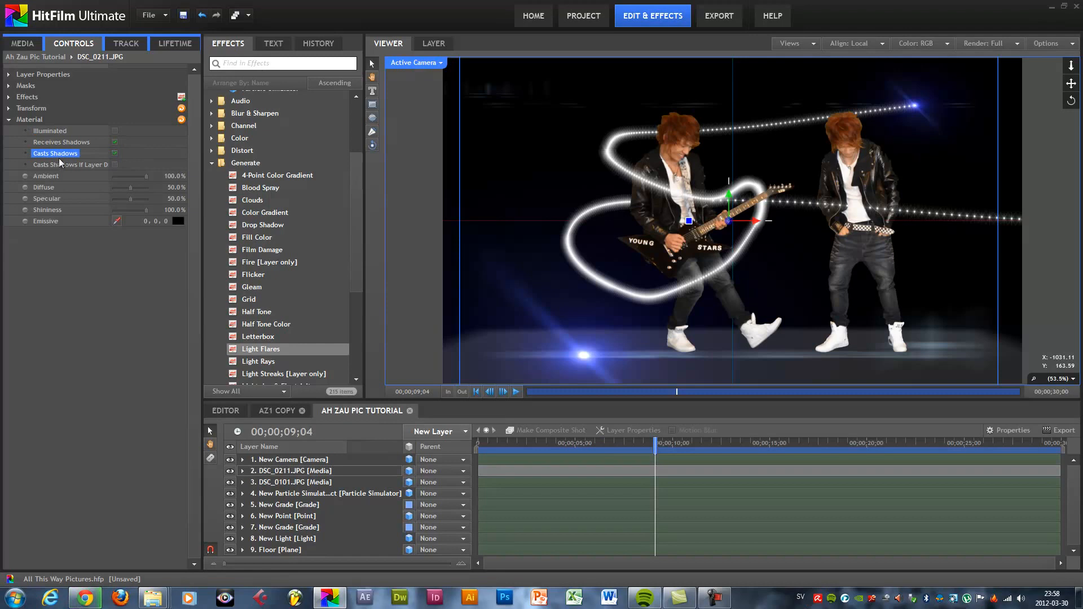
left_click(283, 483)
left_click(8, 120)
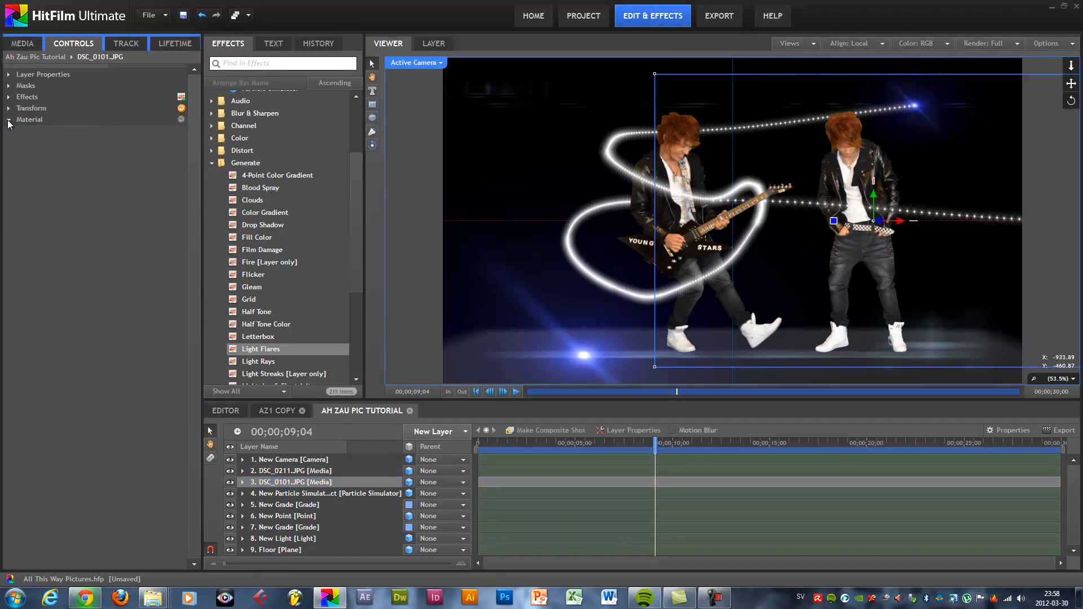
left_click(115, 153)
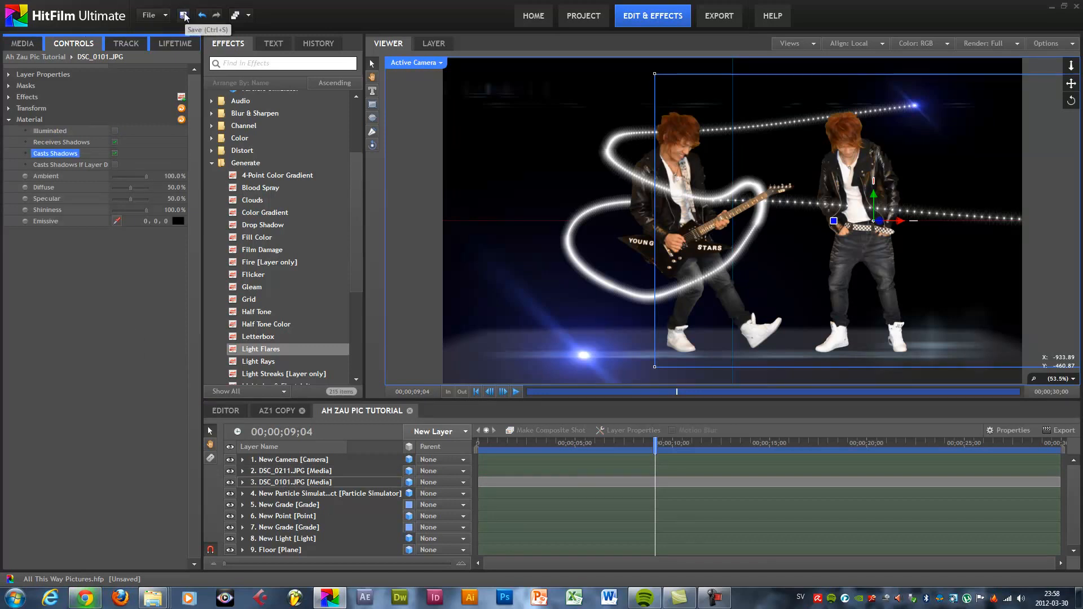
left_click(291, 494)
left_click(296, 473)
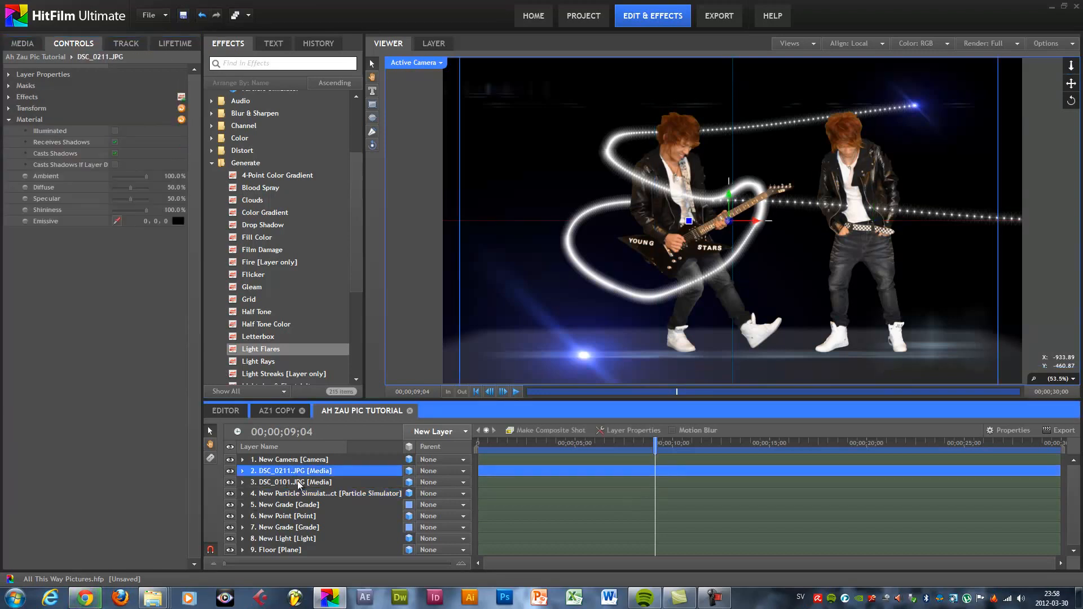
left_click(298, 483)
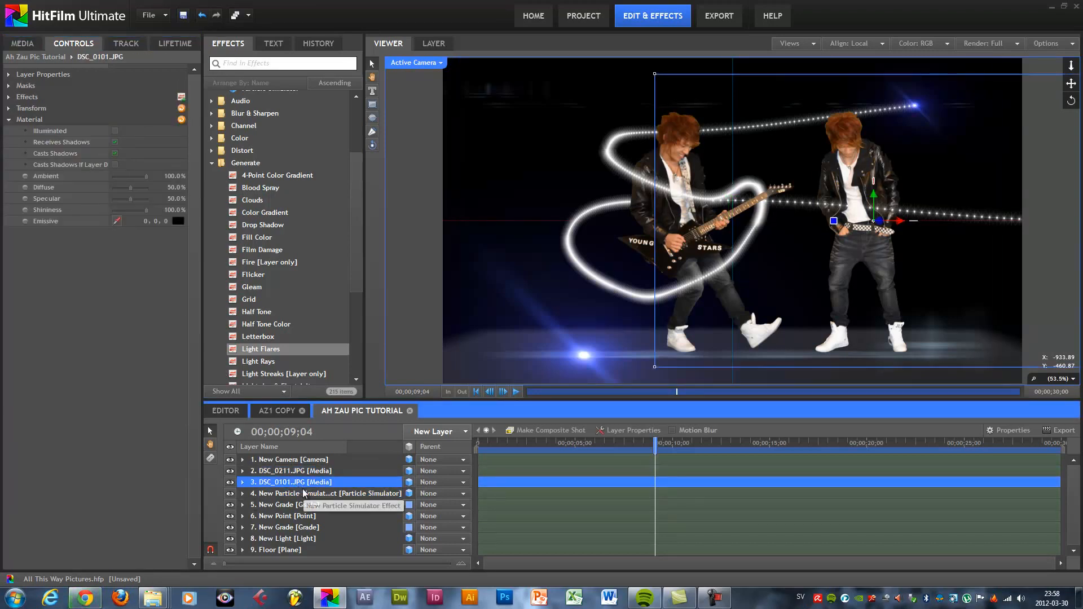
Step: Raise the new light straight up along its vertical axis until it sits above the picture frame
left_click(298, 539)
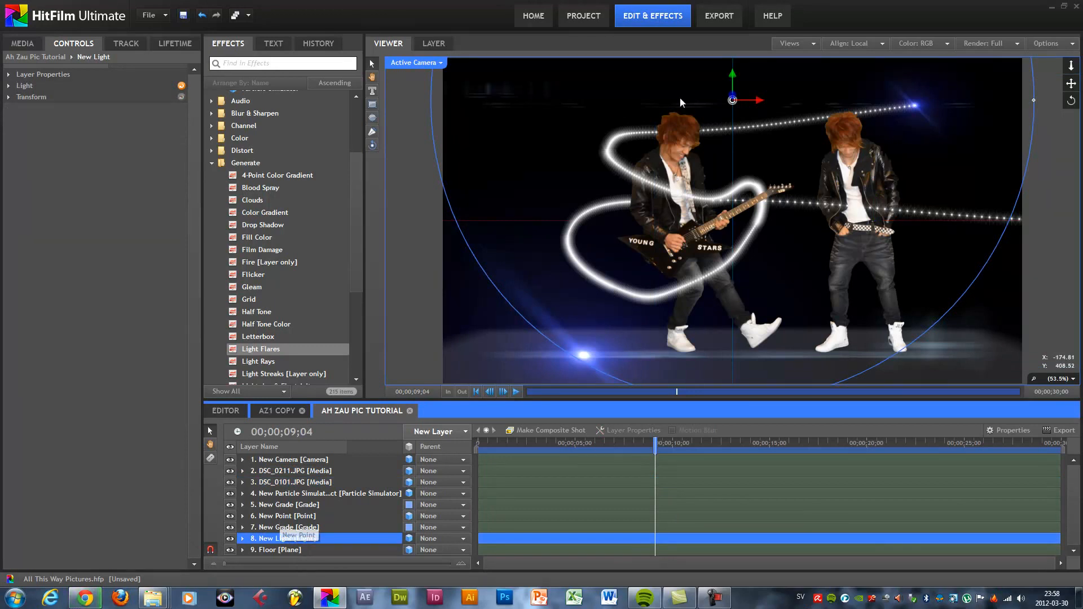
scroll(840, 106, "down", 2)
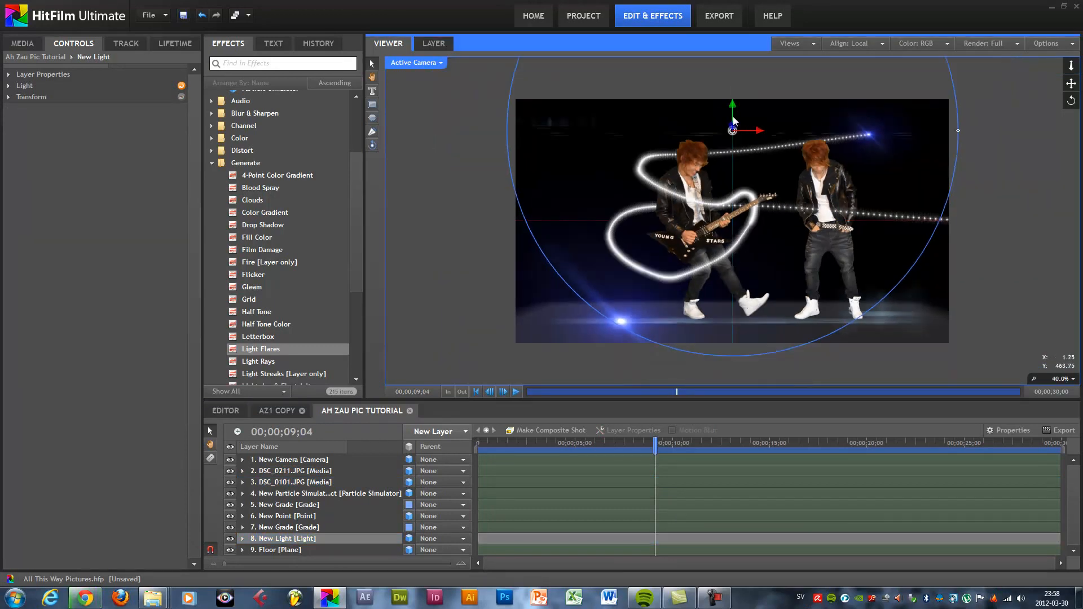
scroll(733, 106, "down", 1)
left_click_drag(732, 64, 731, 39)
scroll(857, 165, "down", 1)
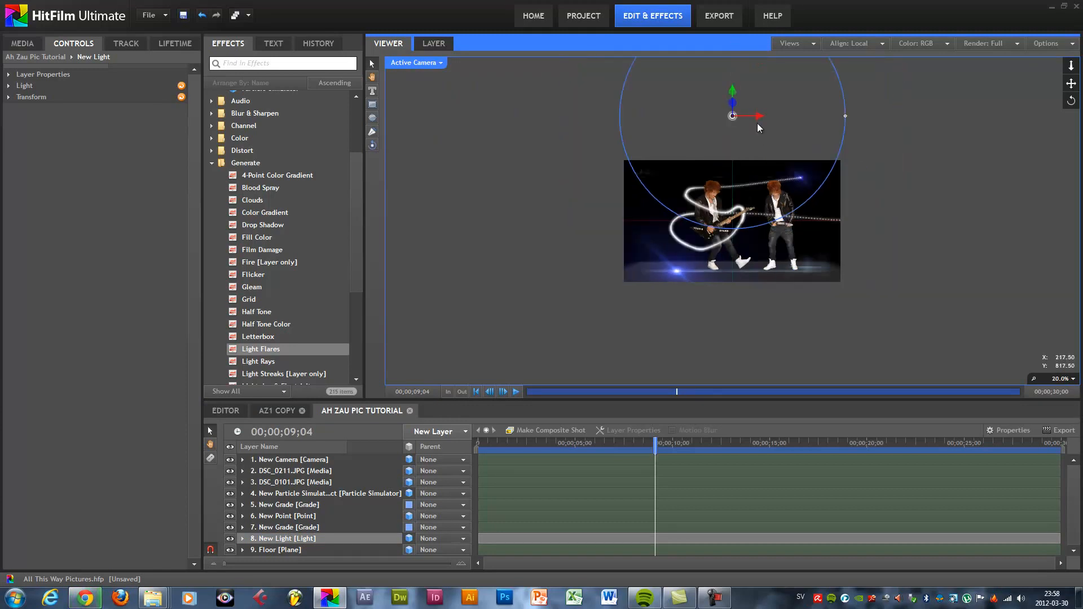
Step: Save the project with the light placed above the picture frame and clear the layer selection
left_click_drag(730, 104, 656, 77)
scroll(995, 270, "up", 2)
scroll(994, 273, "up", 1)
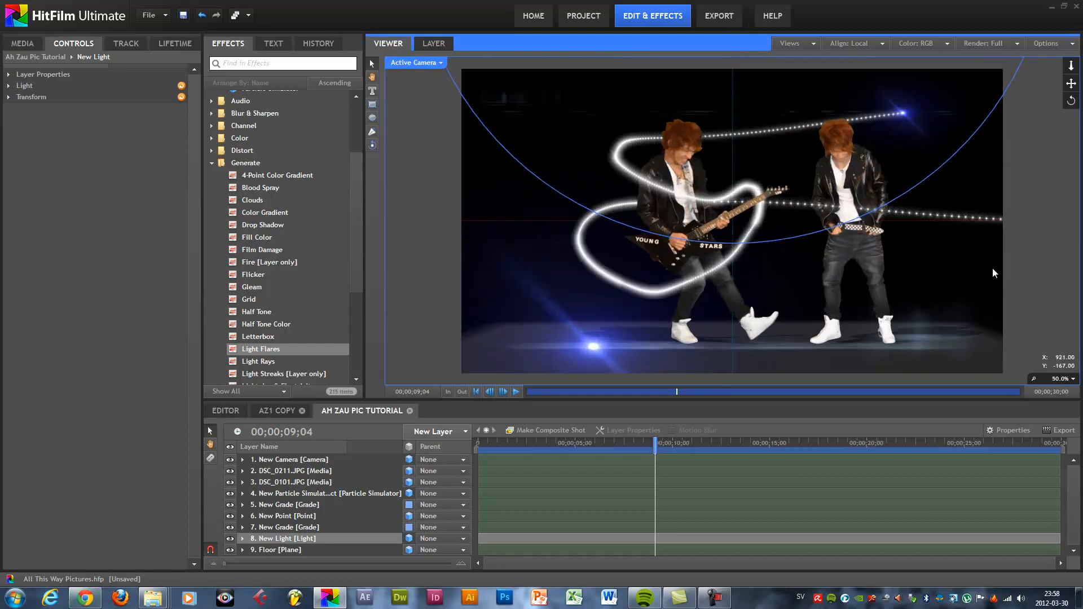
left_click(184, 17)
left_click(77, 247)
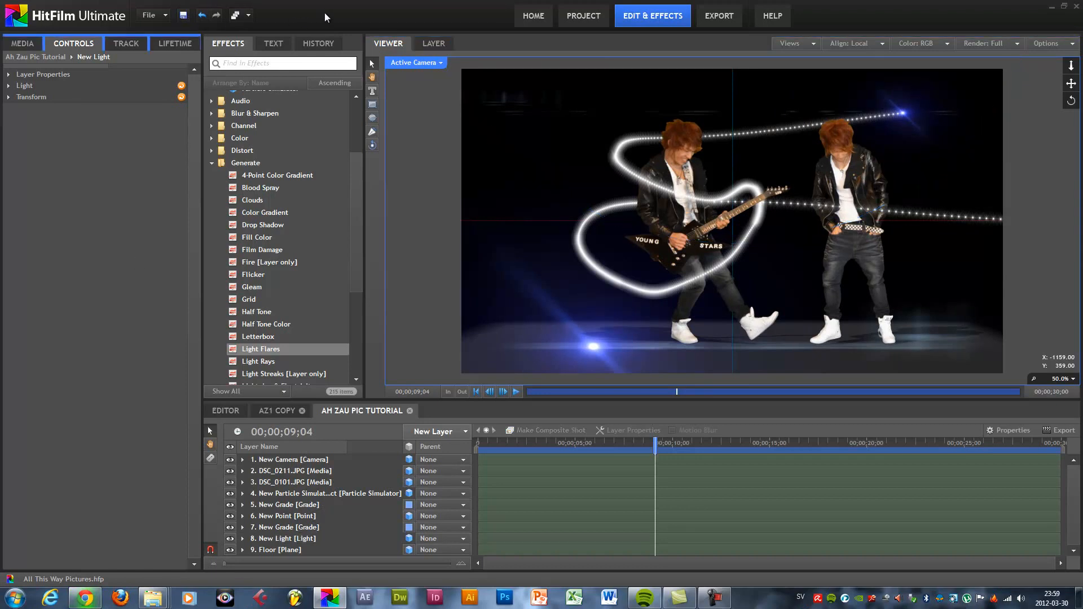
Step: Add a Fluffy Cloud effect directly below the camera layer and position it between the performers' legs at about 80.4, -229.9, 0.0
left_click(281, 411)
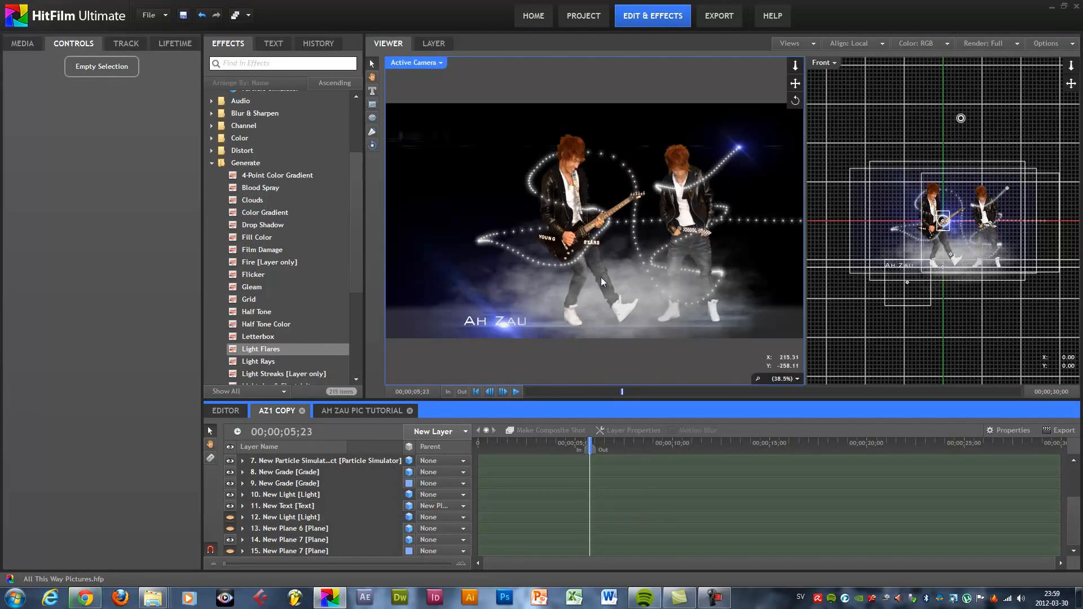
left_click(378, 411)
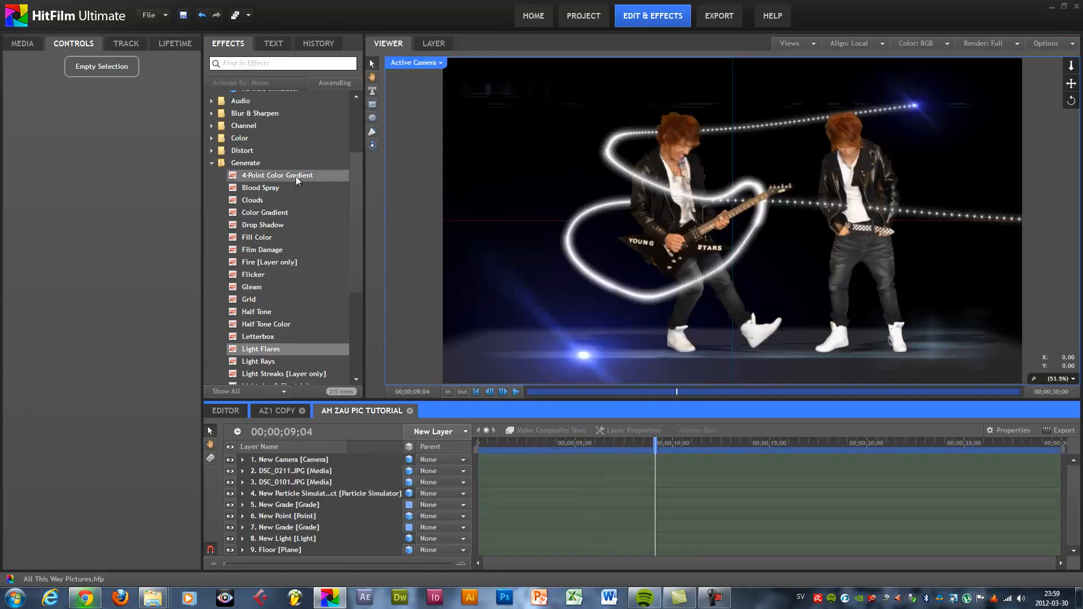
left_click(212, 164)
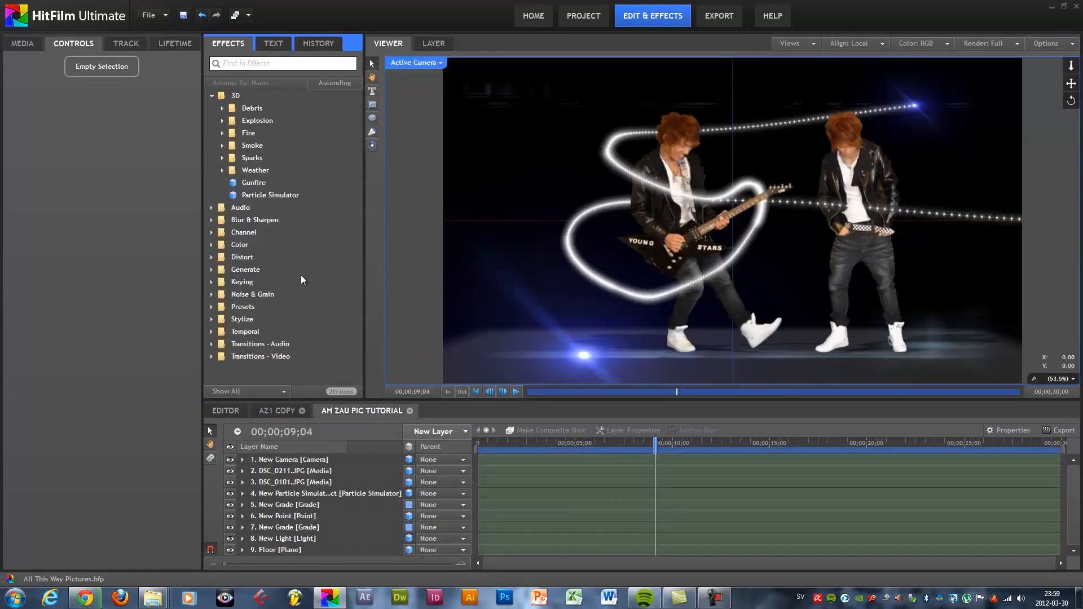
left_click(223, 170)
left_click_drag(269, 181, 297, 467)
left_click(731, 228)
left_click_drag(731, 228, 783, 290)
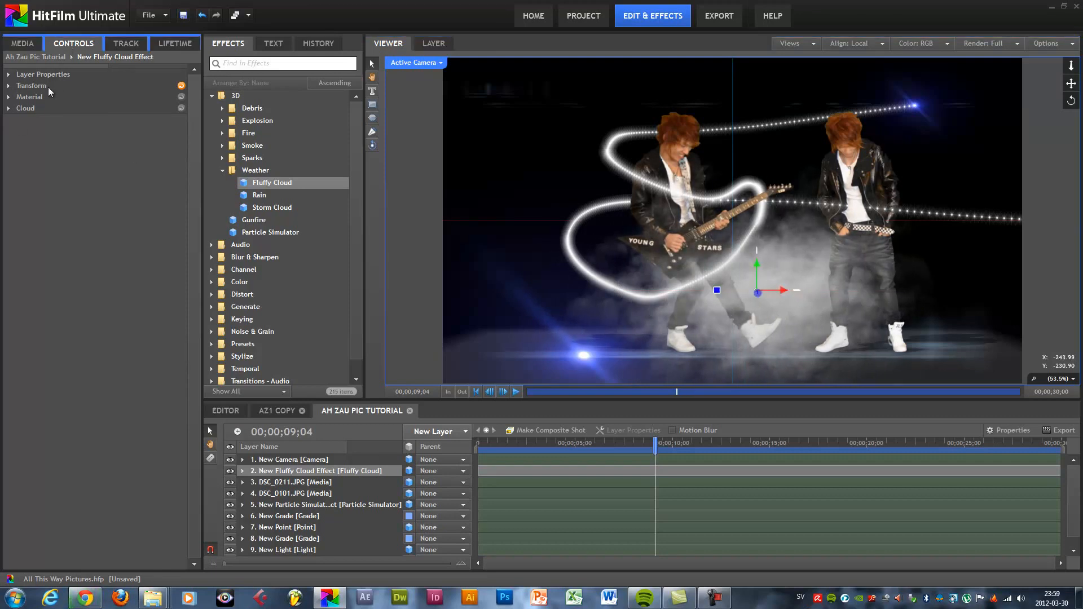
Step: Unlink the Fluffy Cloud's scale axes, set Scale to 117.0%, 80.0%, 11.0%, and save the project
left_click(8, 86)
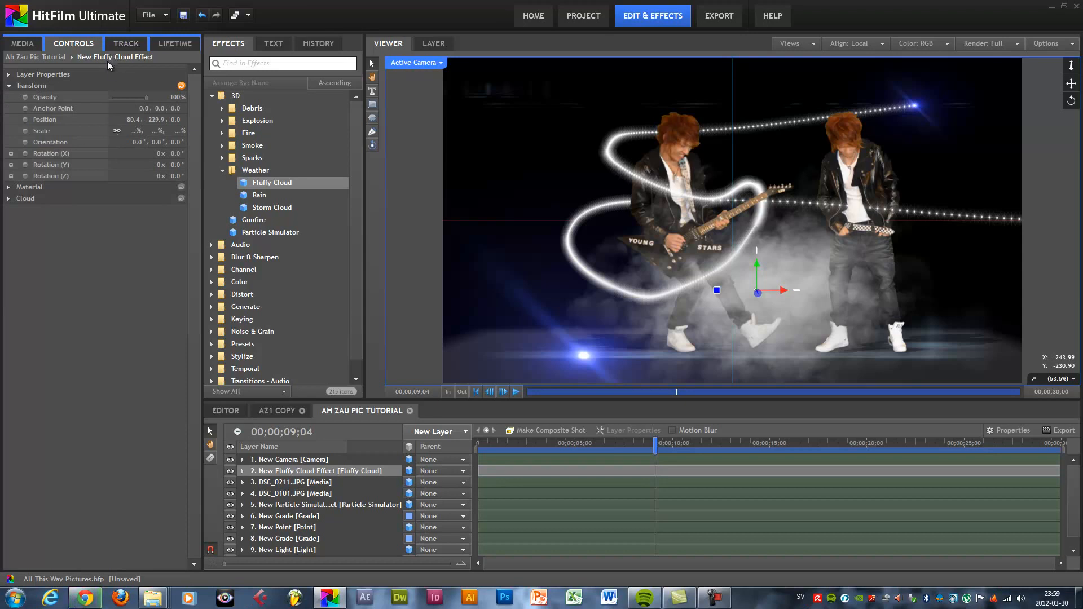
mouse_move(109, 66)
left_mouse_down()
mouse_move(76, 66)
mouse_move(91, 66)
left_mouse_up()
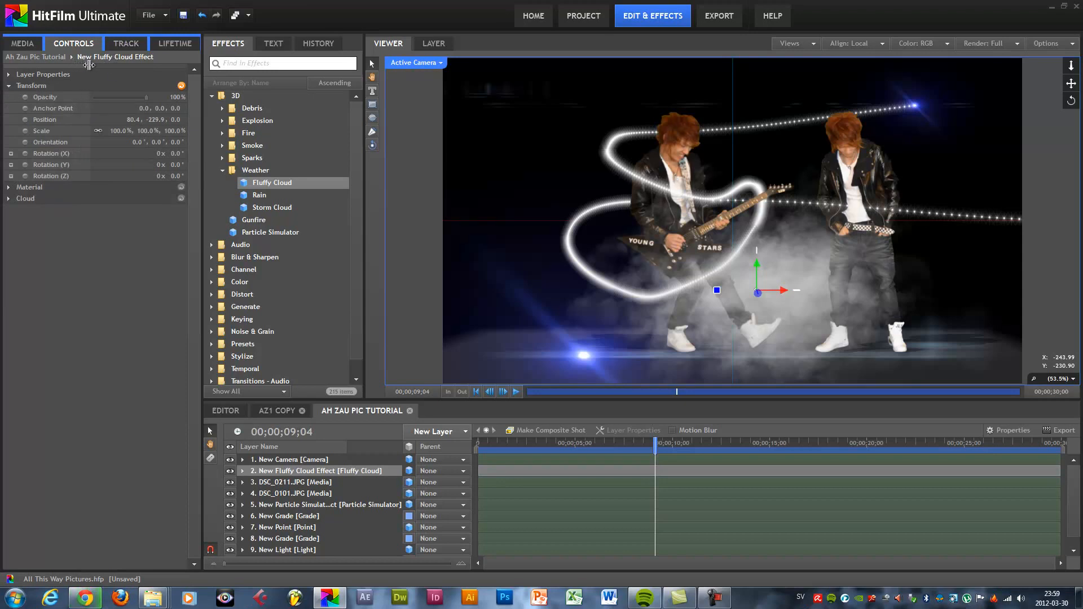
left_click(98, 133)
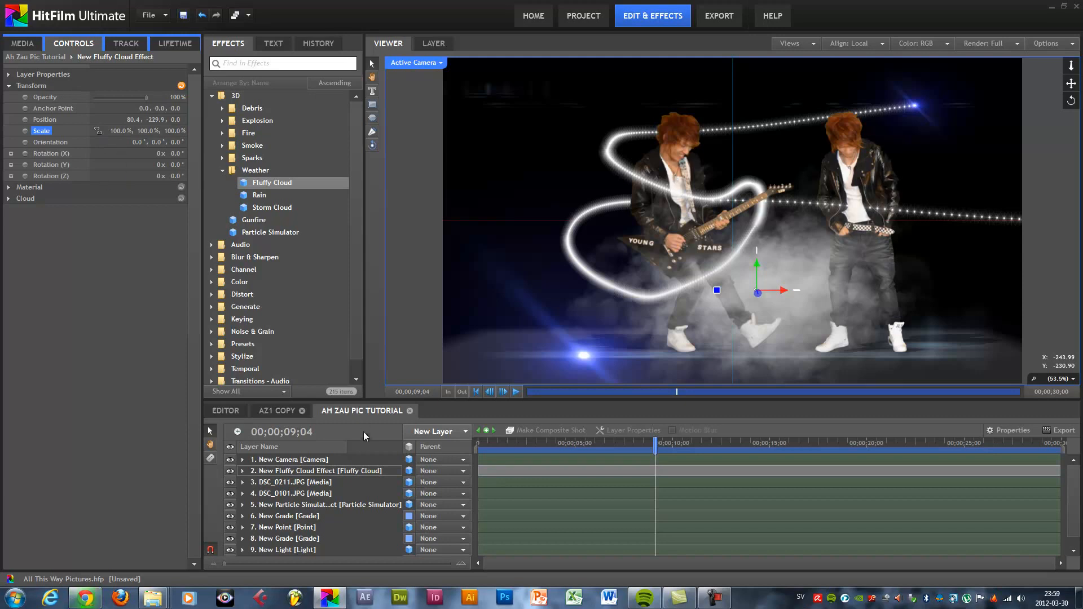
mouse_move(116, 131)
left_mouse_down()
mouse_move(161, 130)
mouse_move(112, 132)
mouse_move(123, 132)
left_mouse_up()
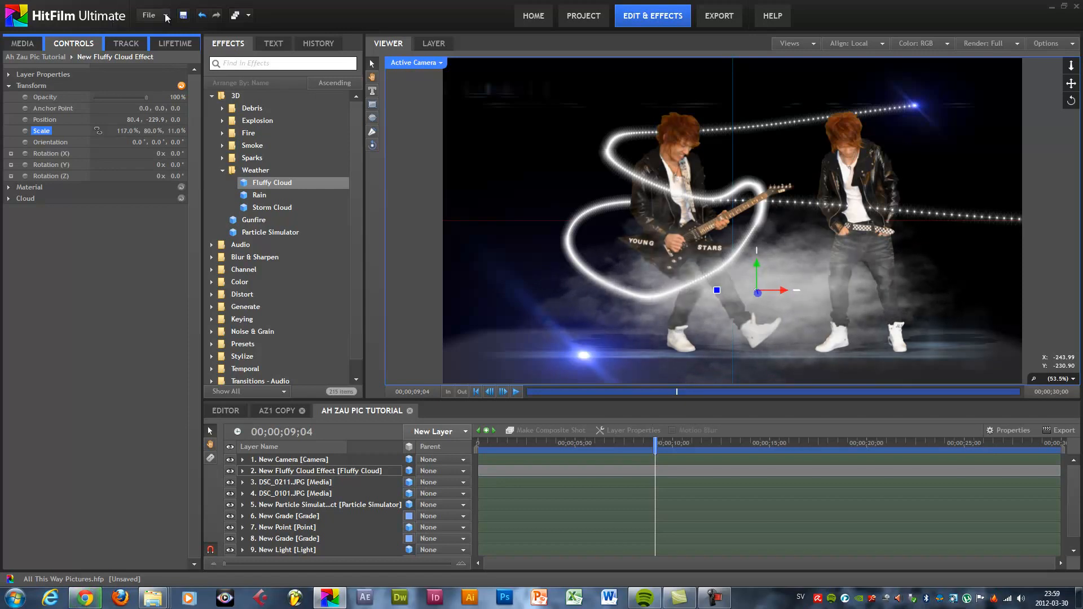
left_click(183, 15)
left_click(97, 325)
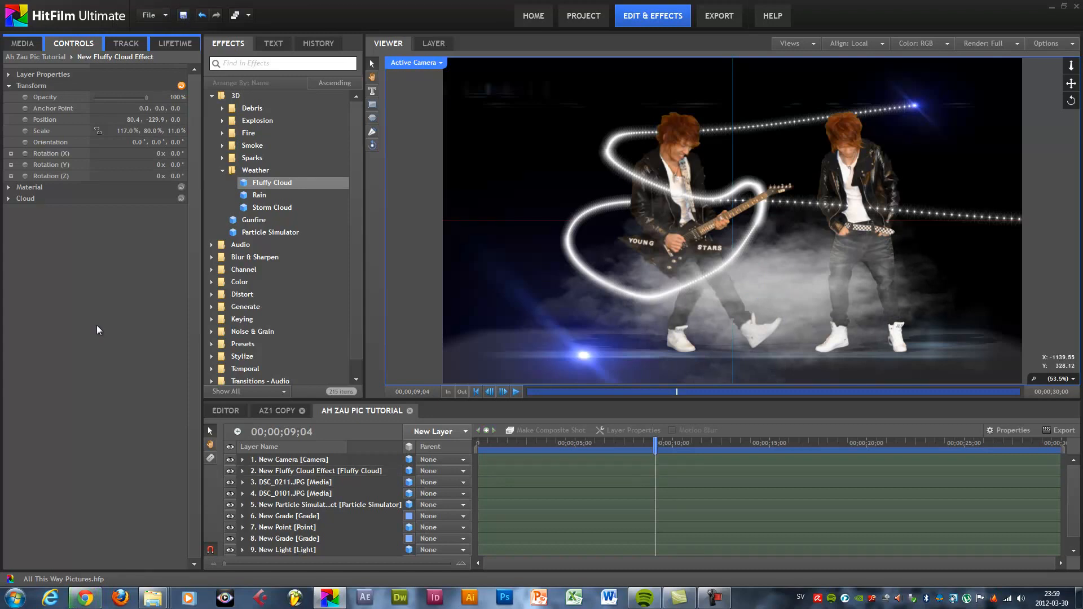
Step: Add a 400 by 400 text layer near the floor flare containing the performer's name
scroll(467, 319, "down", 1)
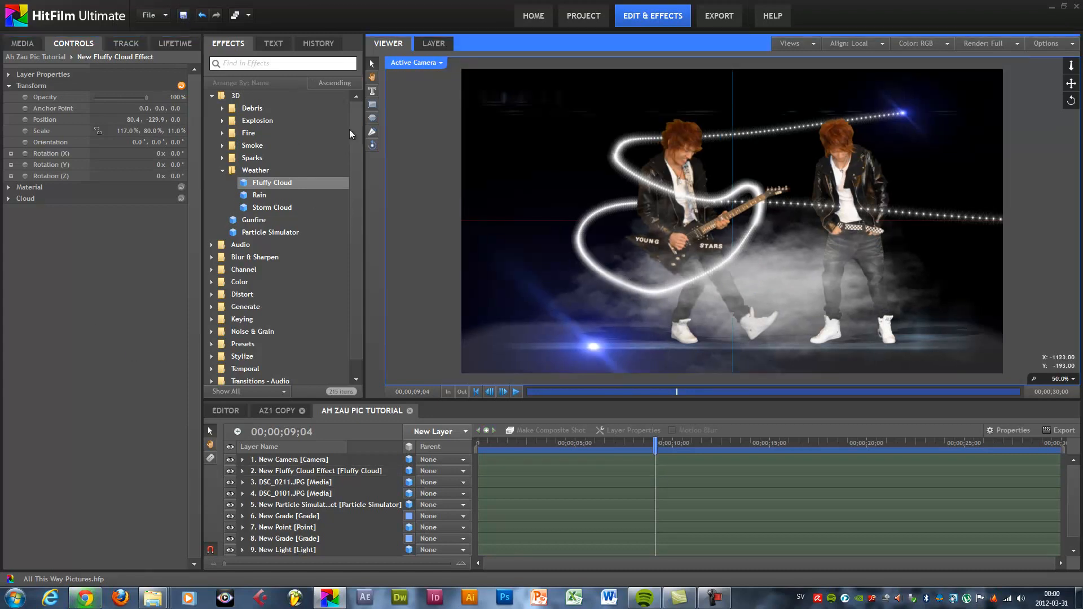
left_click(372, 107)
left_click(595, 342)
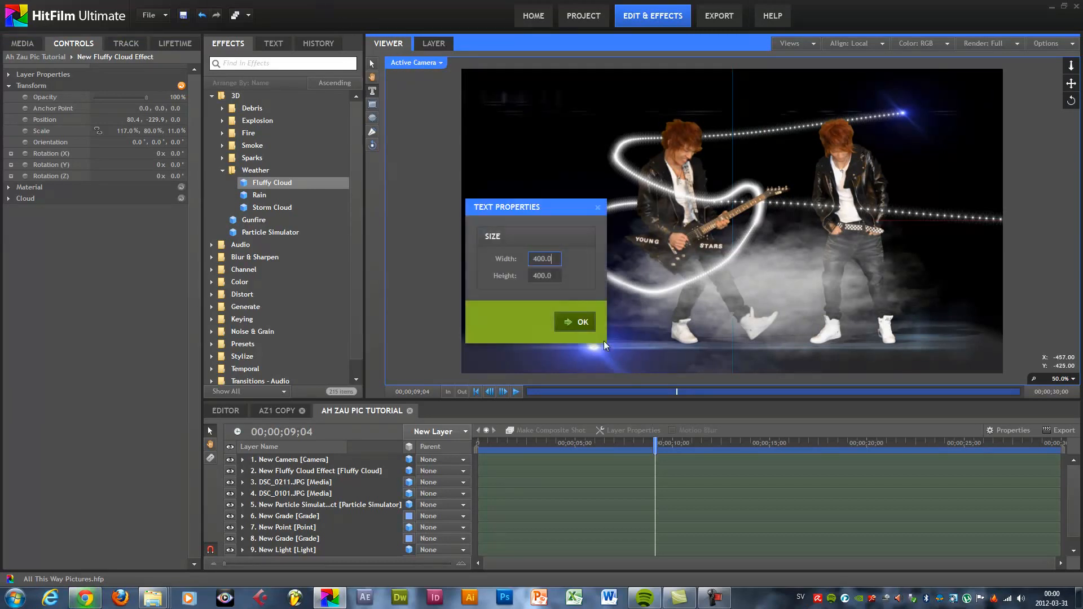
left_click(569, 322)
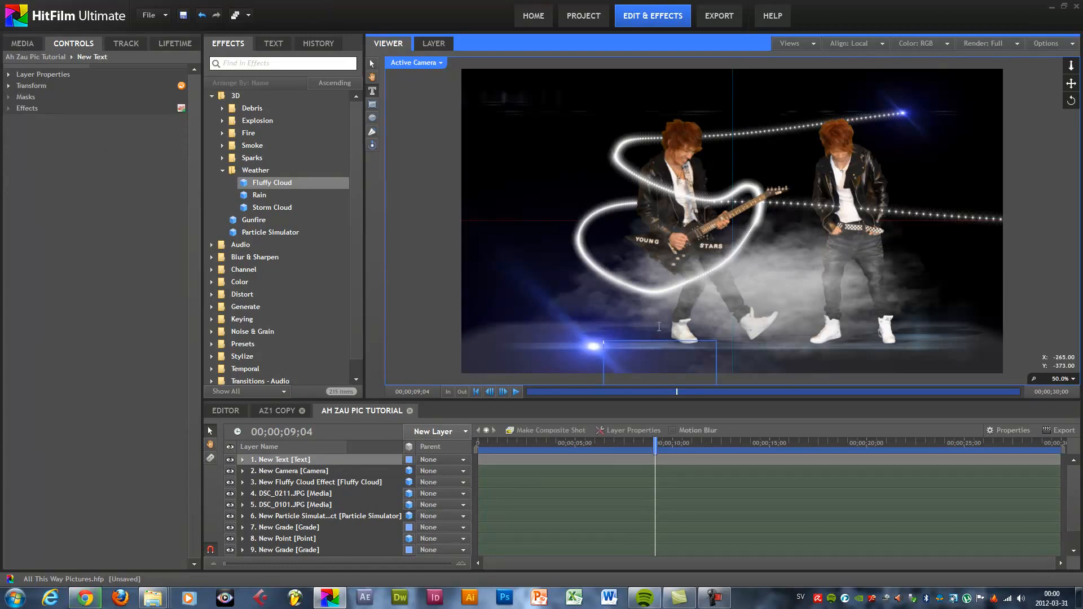
type("Ah Zau")
left_click(373, 63)
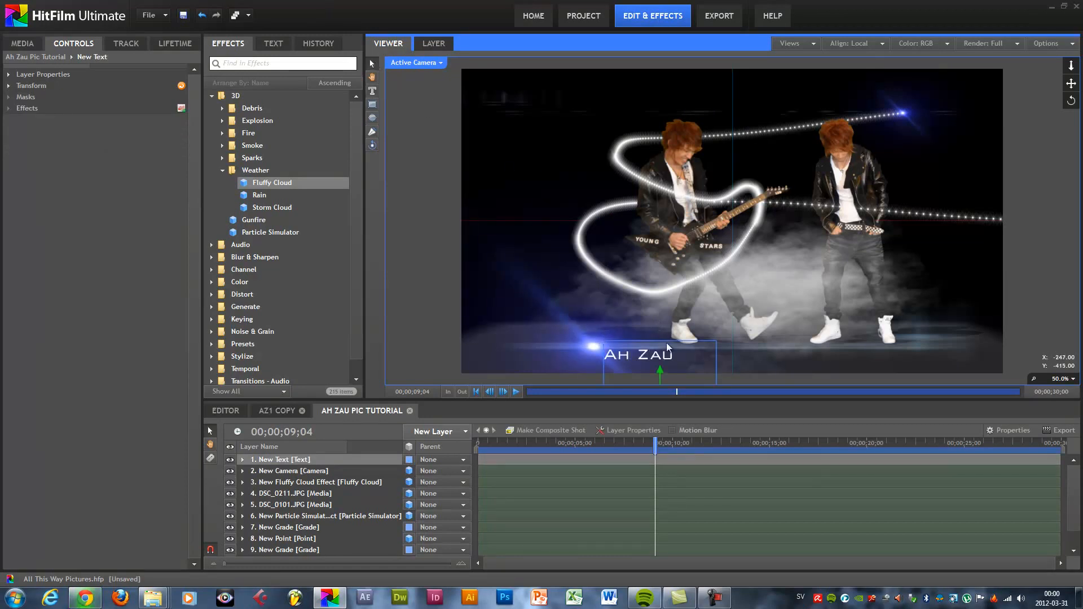
Step: Place the text layer directly above the Floor layer, position the text over the blue floor flare, and save the project
left_click_drag(314, 459, 320, 546)
left_click_drag(663, 367, 658, 327)
scroll(688, 333, "down", 2)
mouse_move(685, 304)
left_mouse_down()
mouse_move(660, 292)
mouse_move(676, 317)
mouse_move(650, 293)
mouse_move(683, 320)
left_mouse_up()
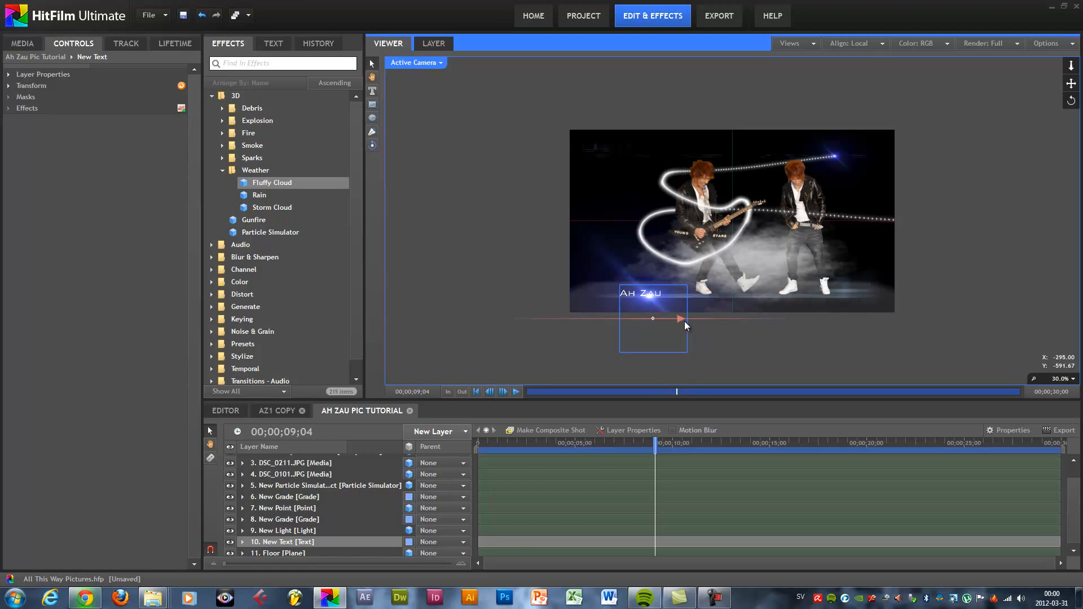
scroll(774, 320, "up", 2)
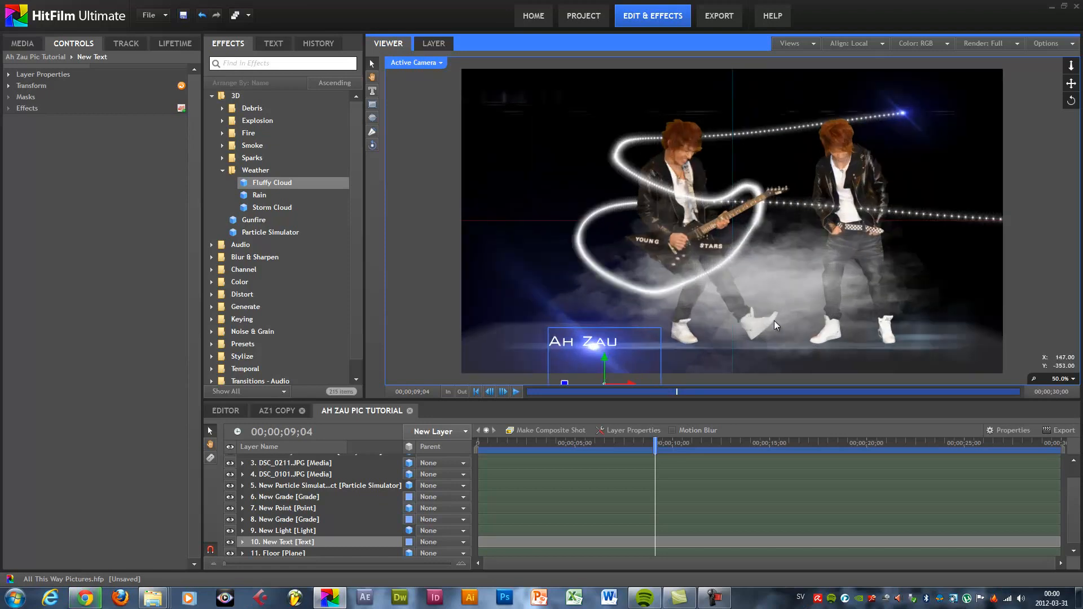
left_click(183, 15)
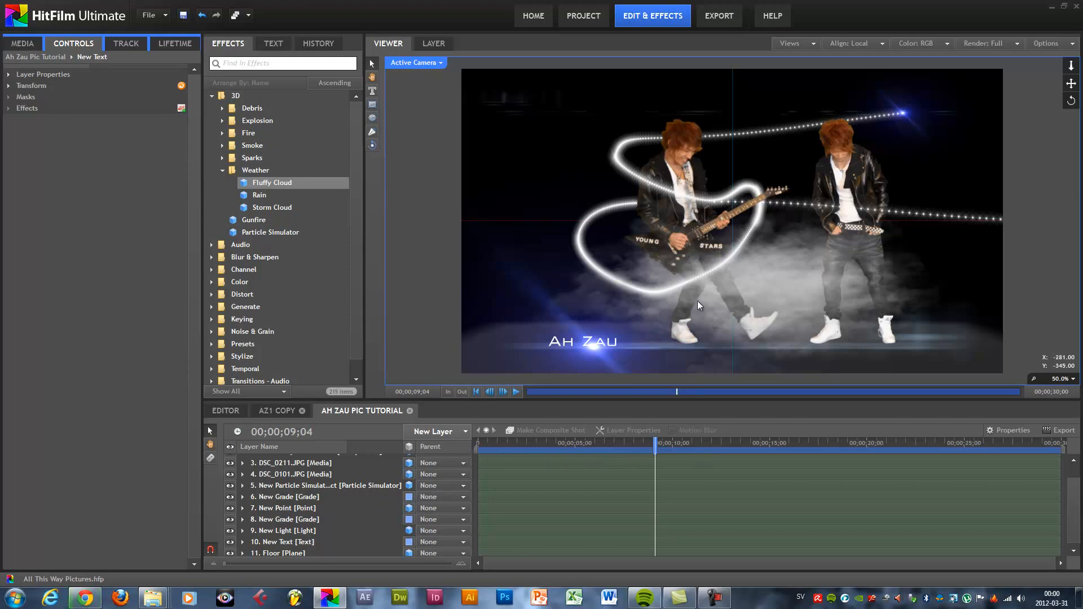
Step: Trim the work area's in and out points to about seven frames around 00;00;09;05
mouse_move(477, 449)
left_mouse_down()
mouse_move(653, 446)
mouse_move(470, 443)
mouse_move(655, 444)
left_mouse_up()
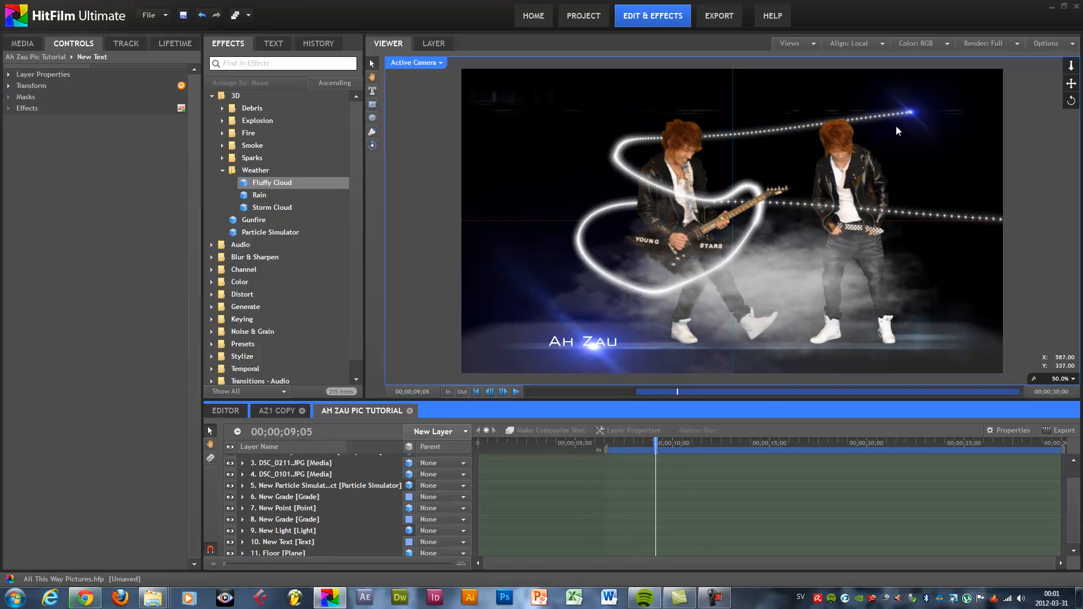
left_click_drag(608, 450, 653, 450)
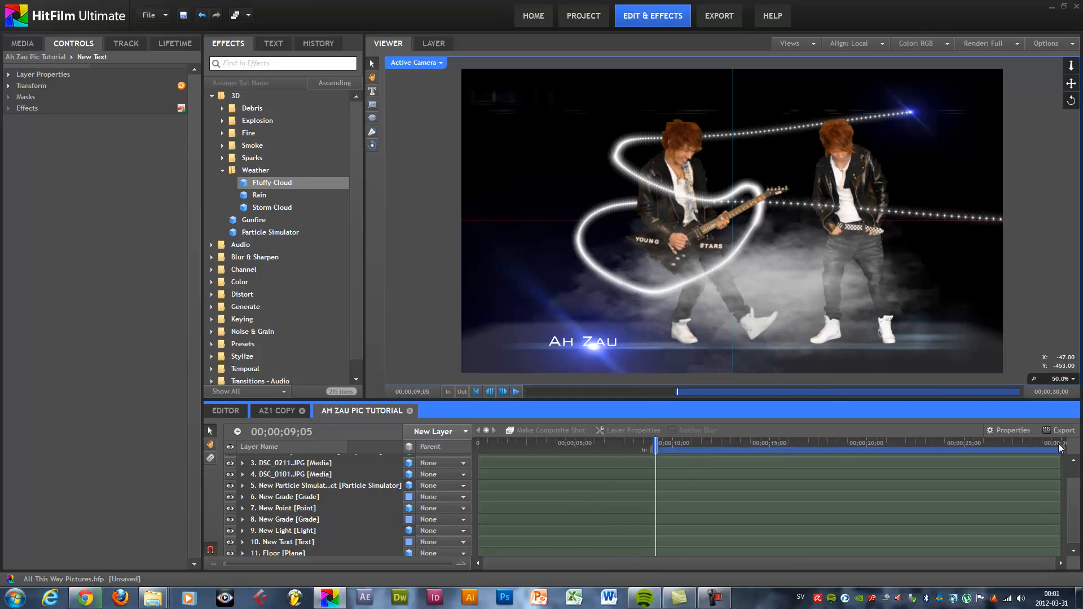
left_click_drag(1061, 449, 661, 447)
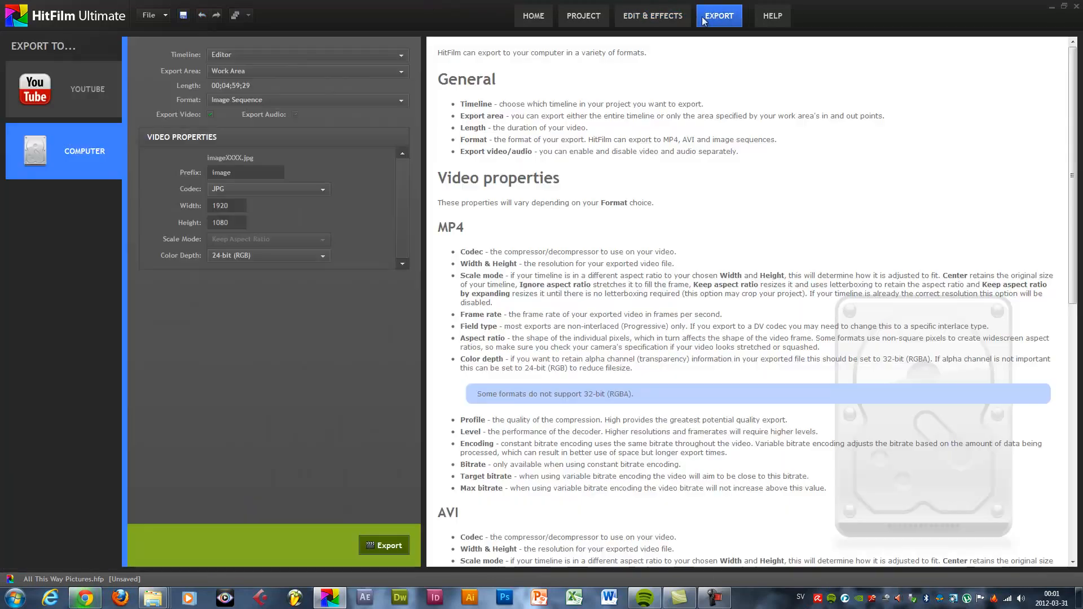
Step: Set up an export to the computer using the Pic Tutorial timeline and its Work Area
left_click(716, 17)
left_click(85, 90)
left_click(81, 148)
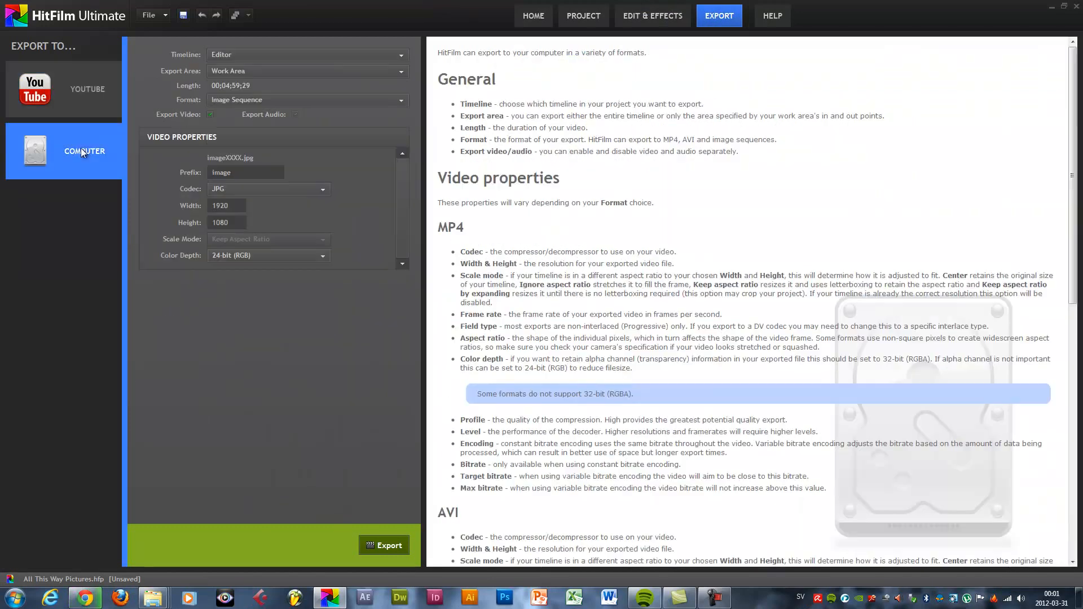
left_click(244, 55)
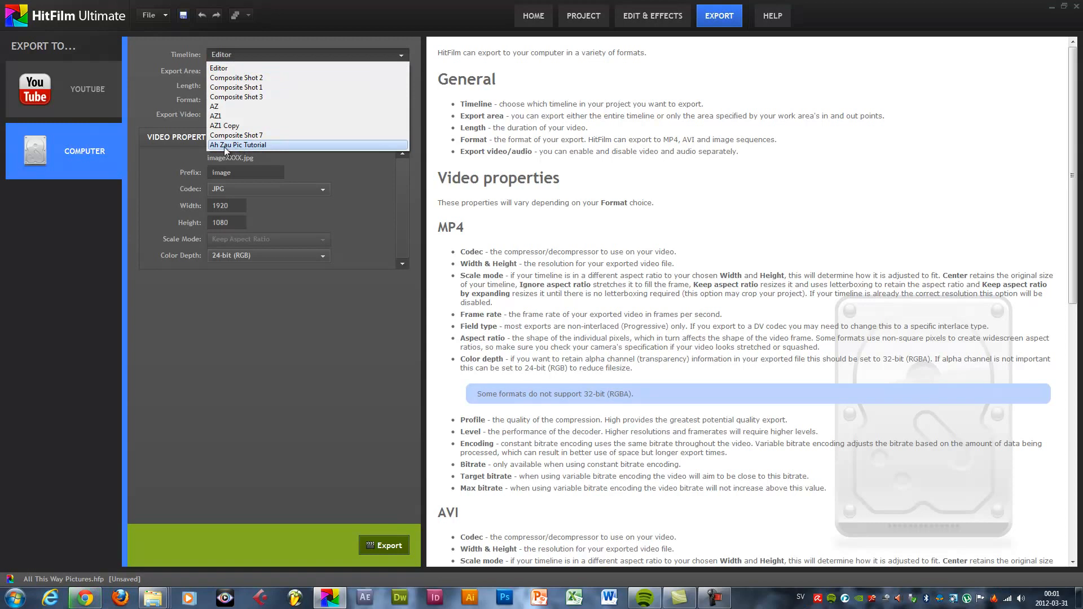
left_click(243, 145)
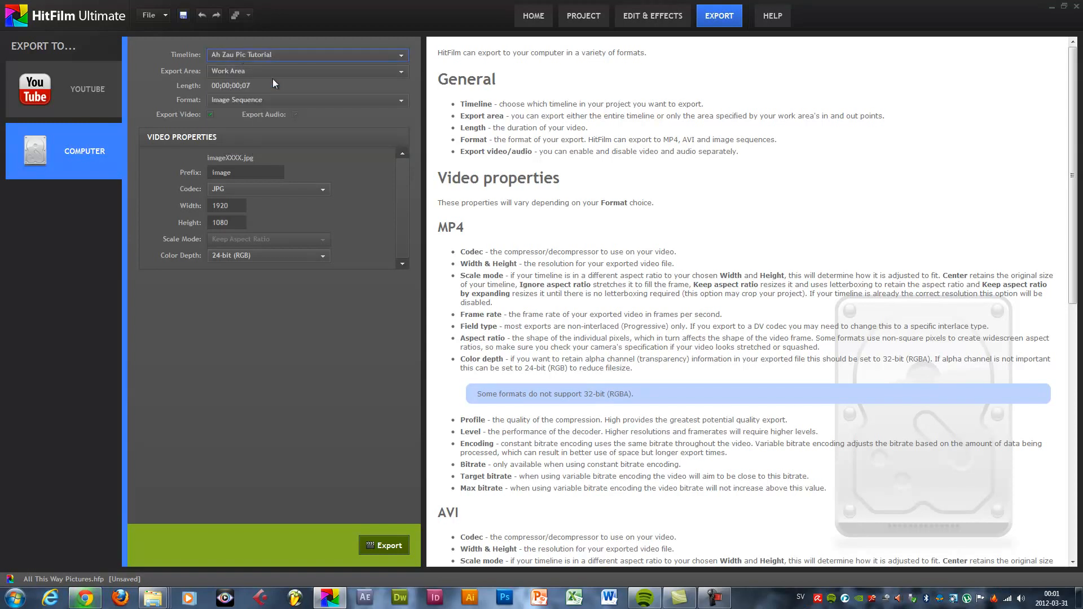
left_click(276, 71)
left_click(246, 91)
Step: Choose Image Sequence as the export format with the JPG codec
left_click(275, 100)
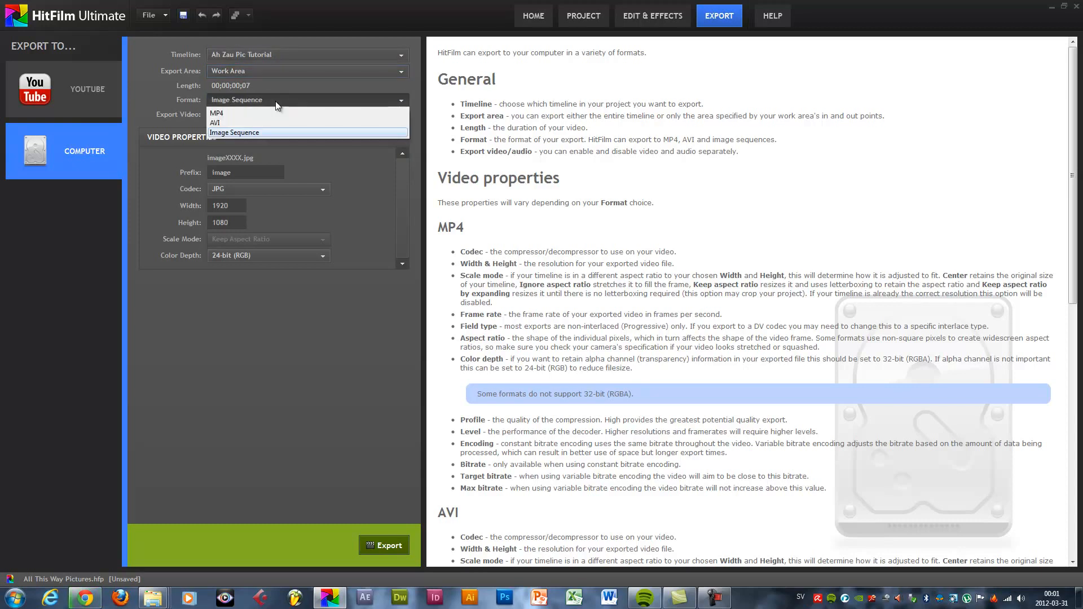
left_click(248, 134)
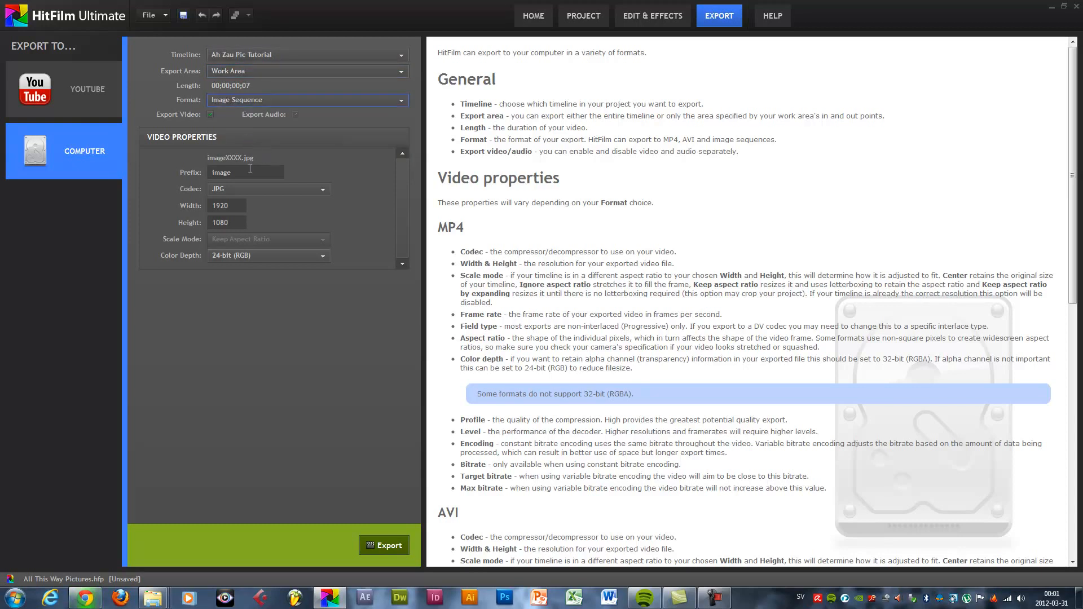
left_click(259, 186)
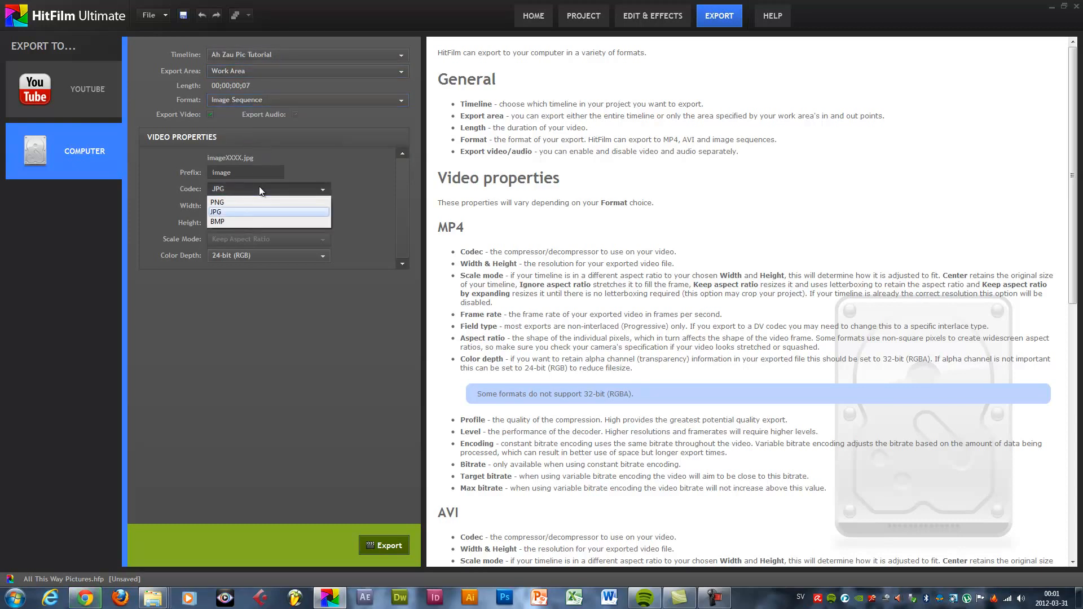
left_click(230, 213)
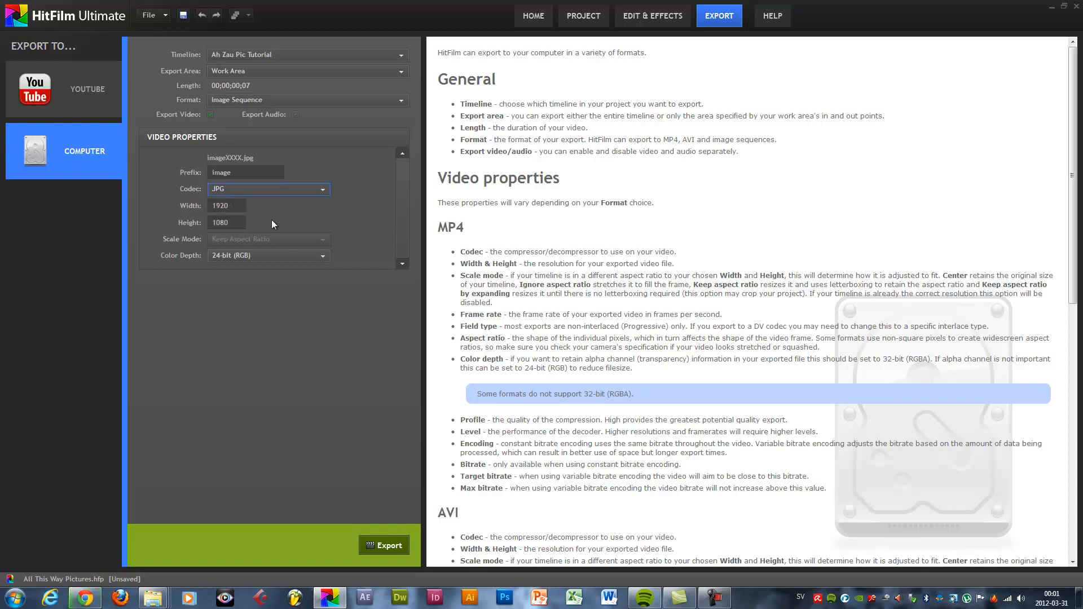
Step: Export the image sequence to the Desktop folder and dismiss the completion dialog
left_click(374, 546)
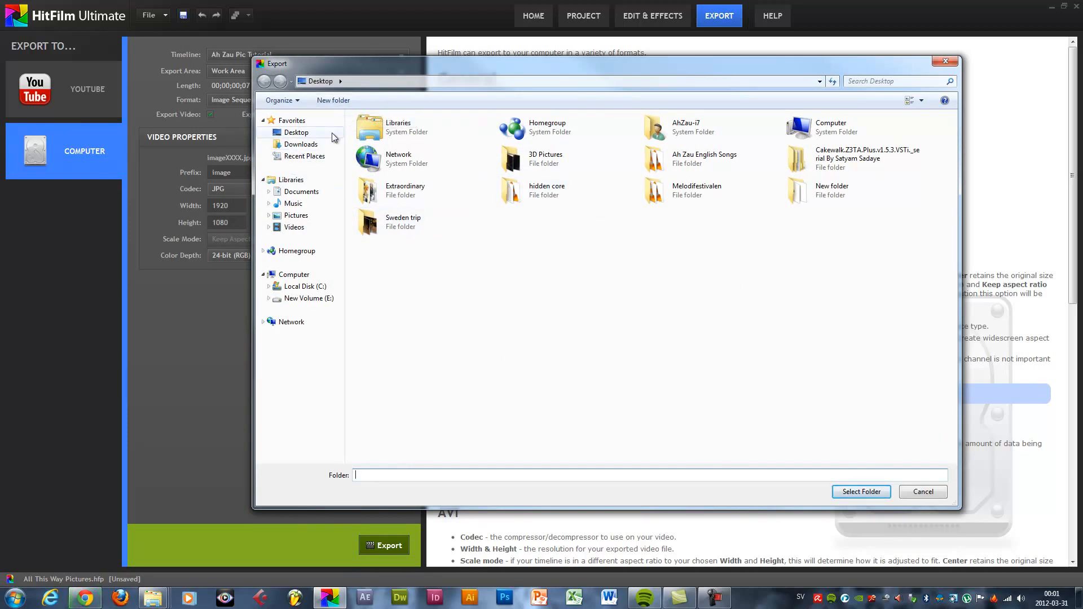
left_click_drag(604, 70, 592, 81)
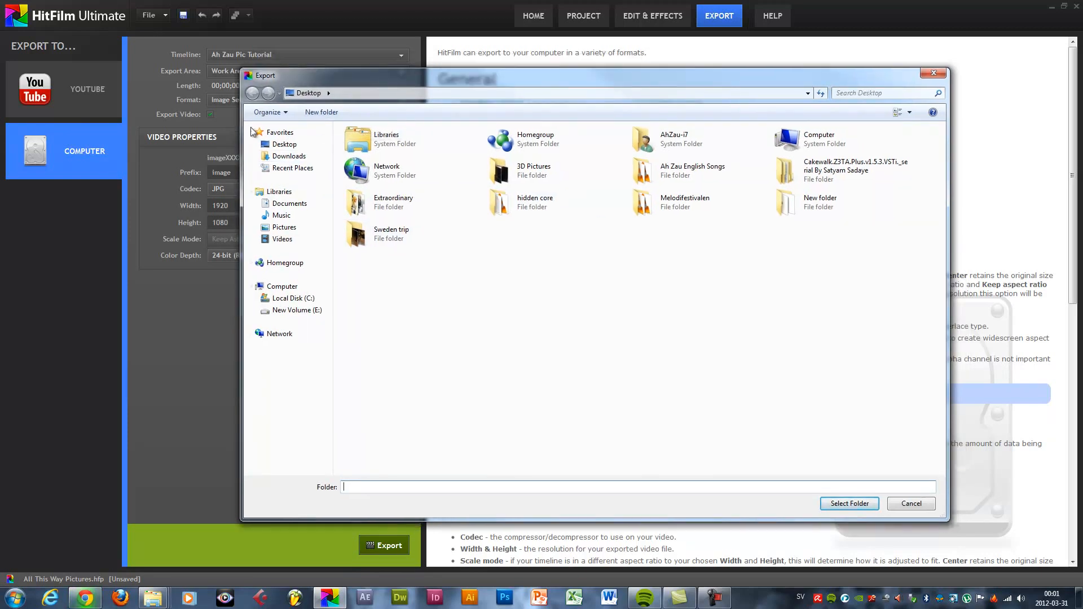
left_click(293, 151)
left_click(850, 503)
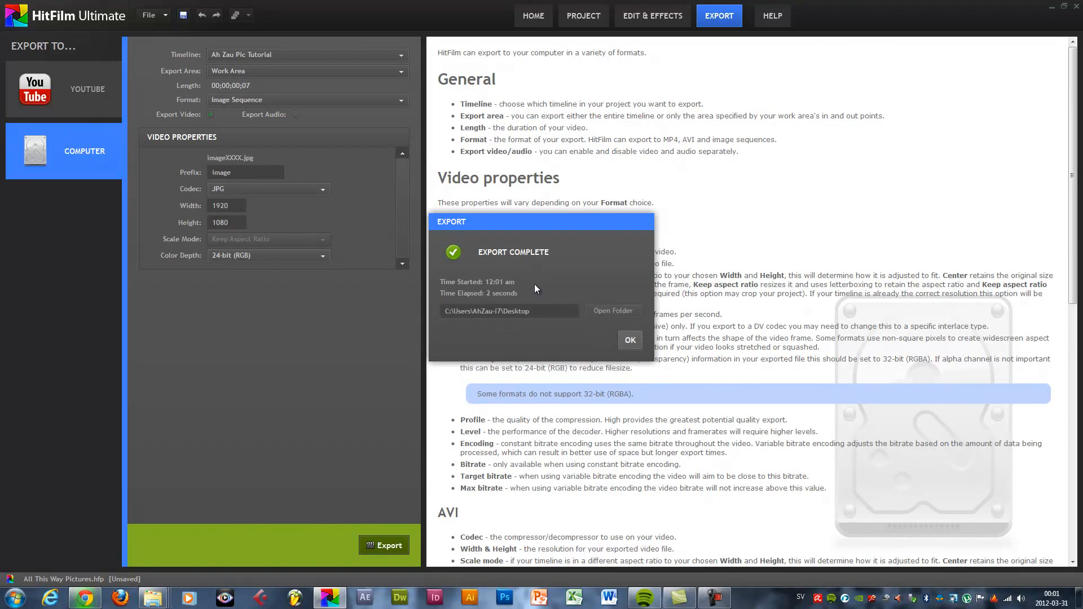
left_click(629, 340)
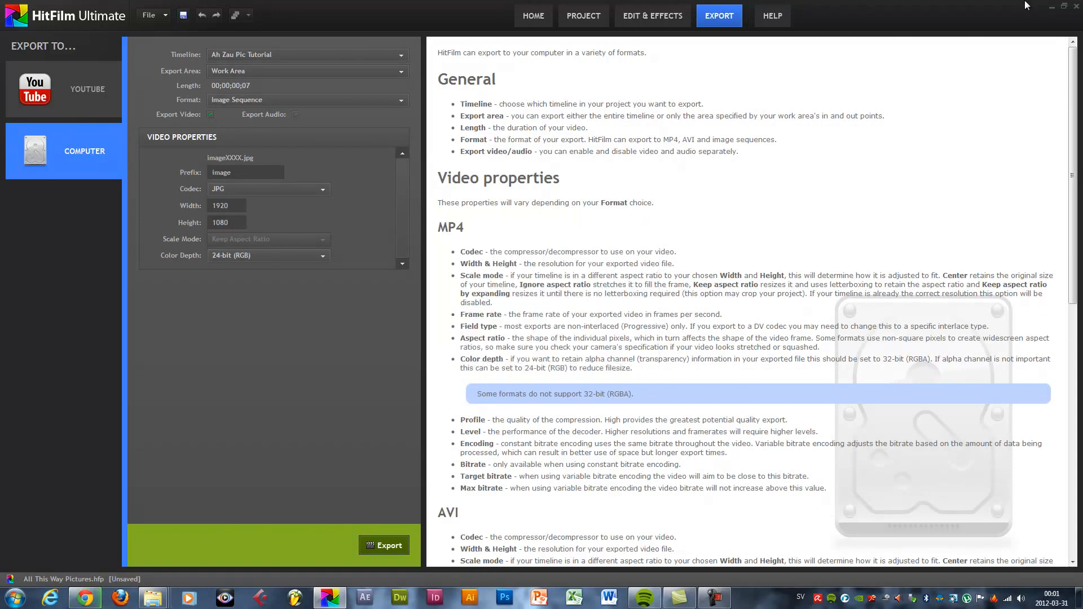
Step: Open the exported image5 from the desktop in Windows Photo Viewer and examine the finished composite
left_click(1051, 7)
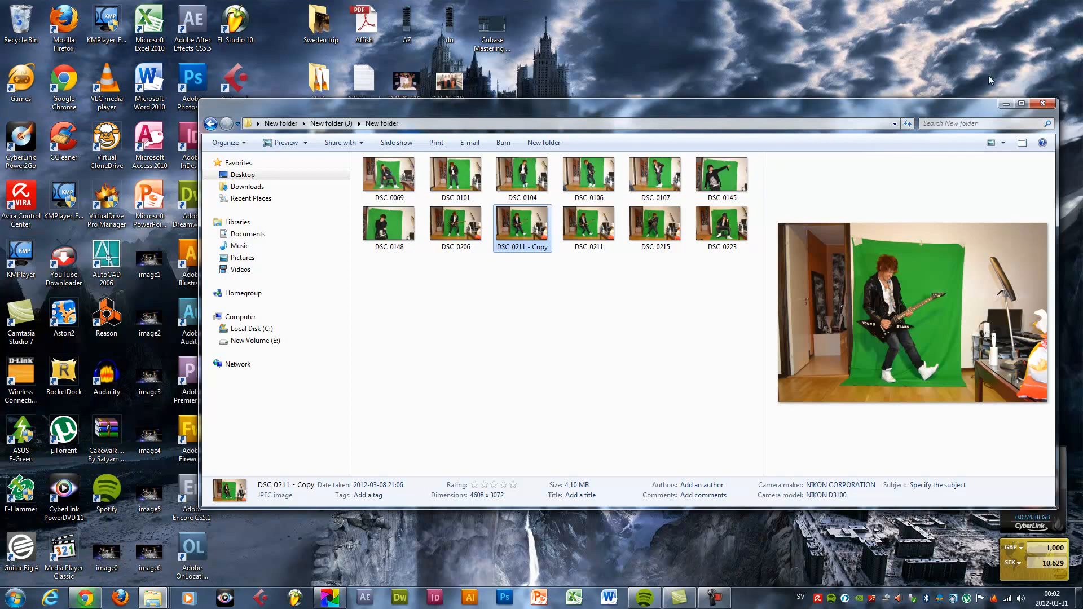
left_click(1005, 103)
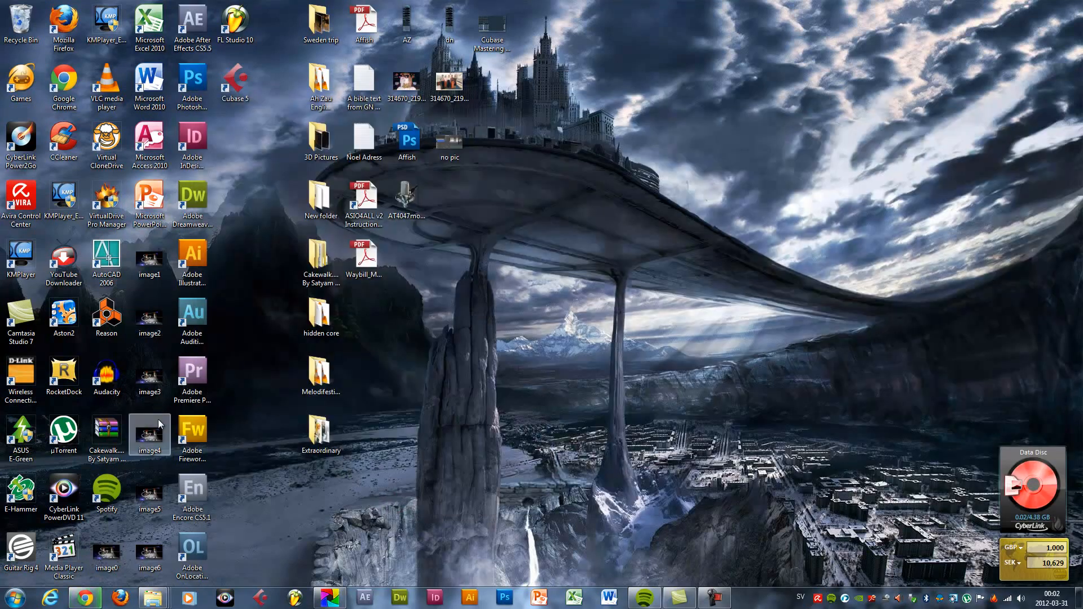
double_click(150, 495)
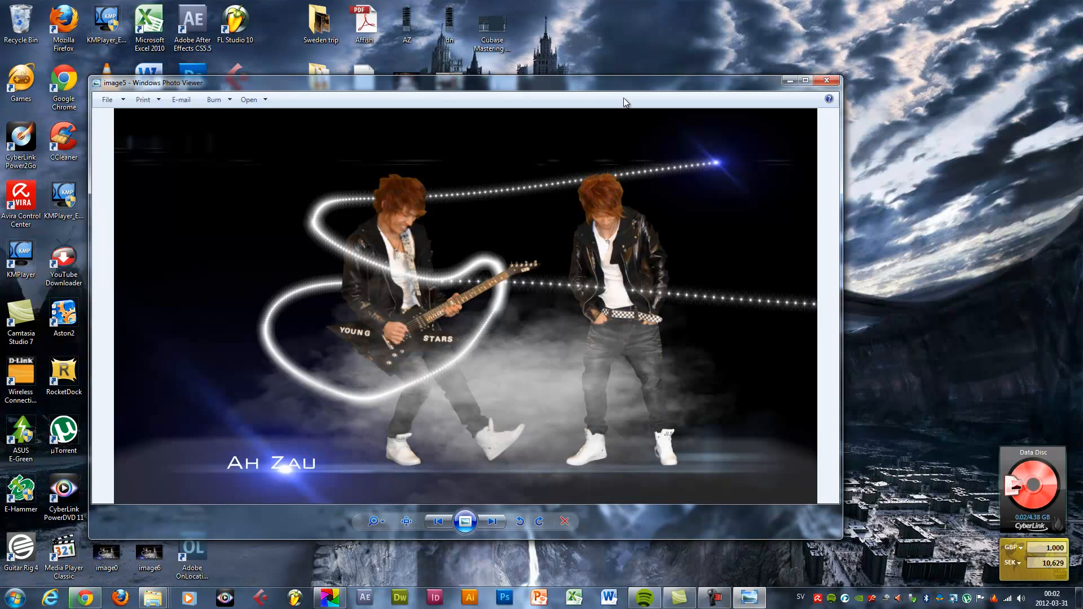
left_click_drag(636, 86, 742, 84)
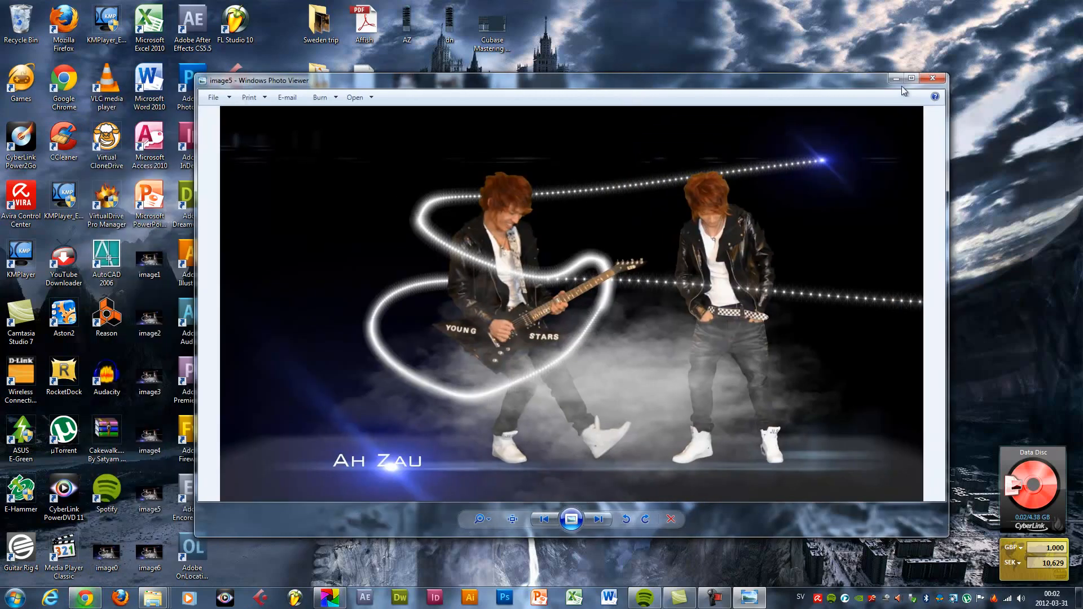